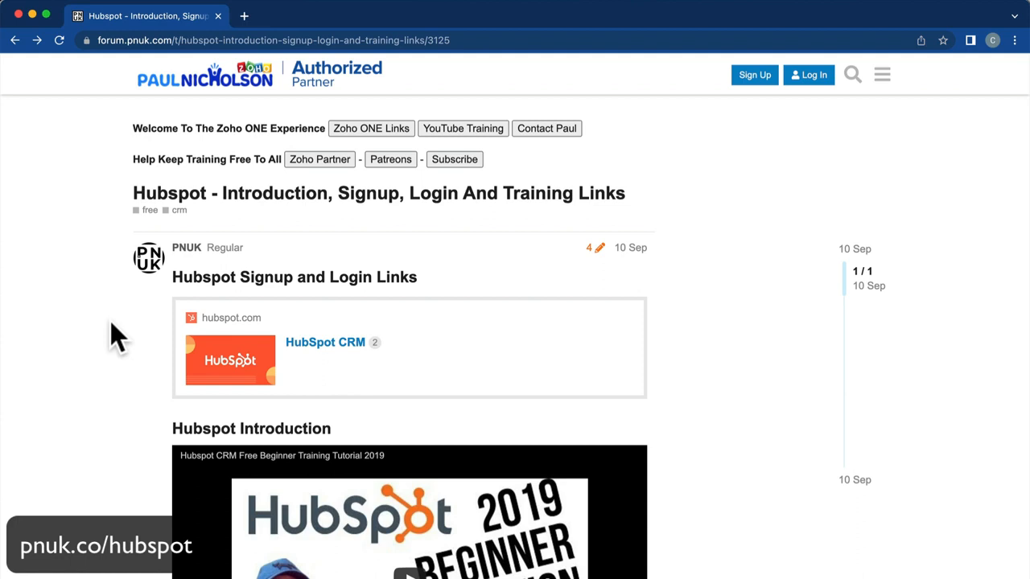
Open the forum post's HubSpot CRM link card in a new tab.
left_click(311, 342)
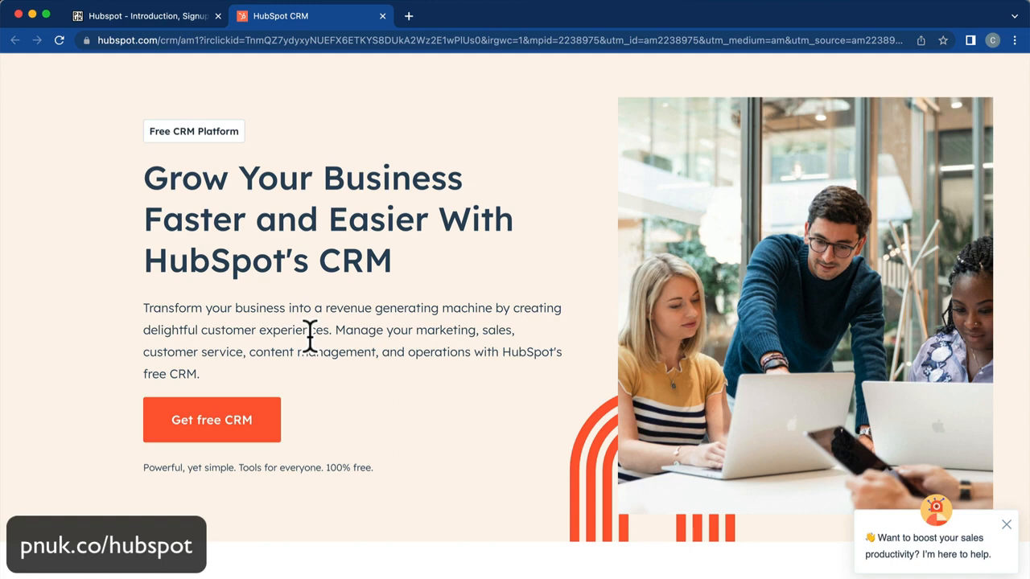
Choose Get free CRM and continue as the signed-in user with the Entertainment Inc account.
left_click(267, 426)
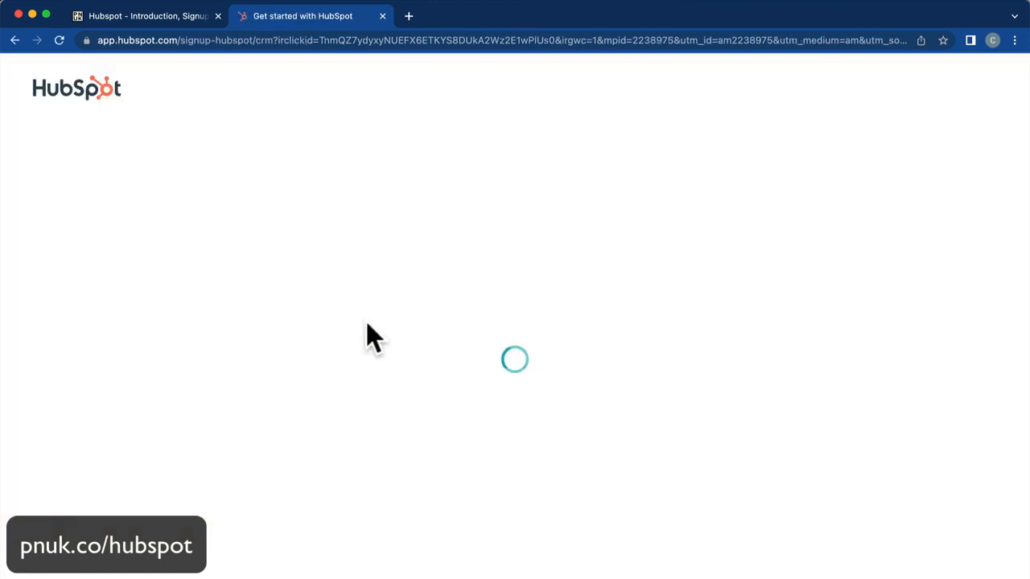
left_click(588, 458)
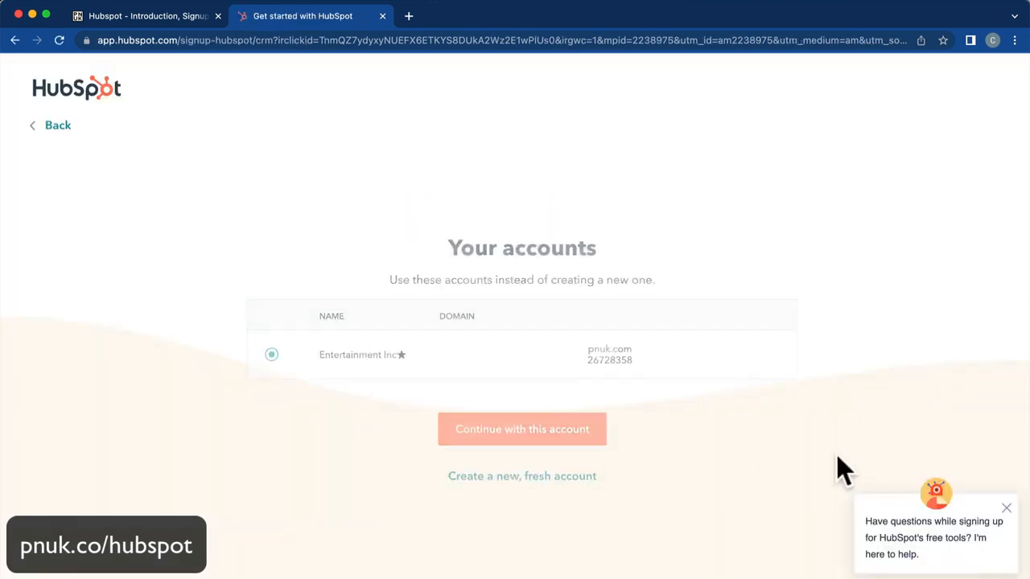
left_click(561, 440)
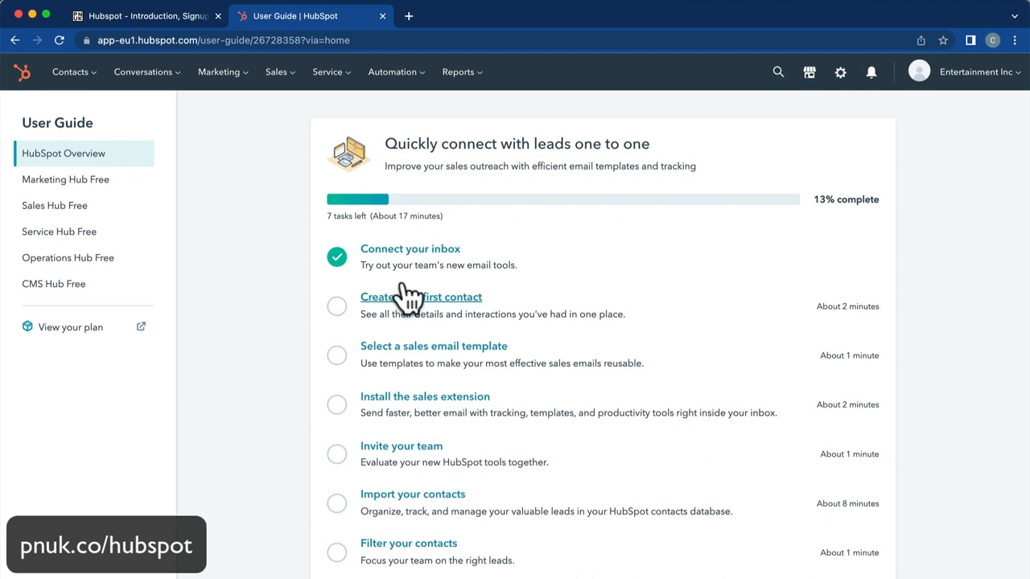
Browse the Contacts and Companies lists, then open the Sales Pipeline deals board.
left_click(70, 72)
left_click(78, 113)
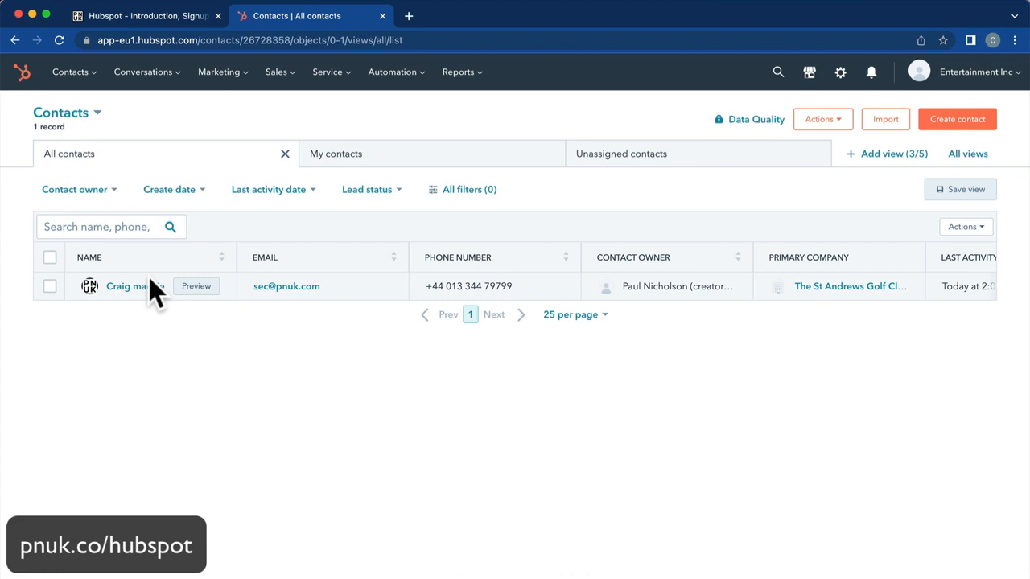
mouse_move(83, 94)
left_click(80, 140)
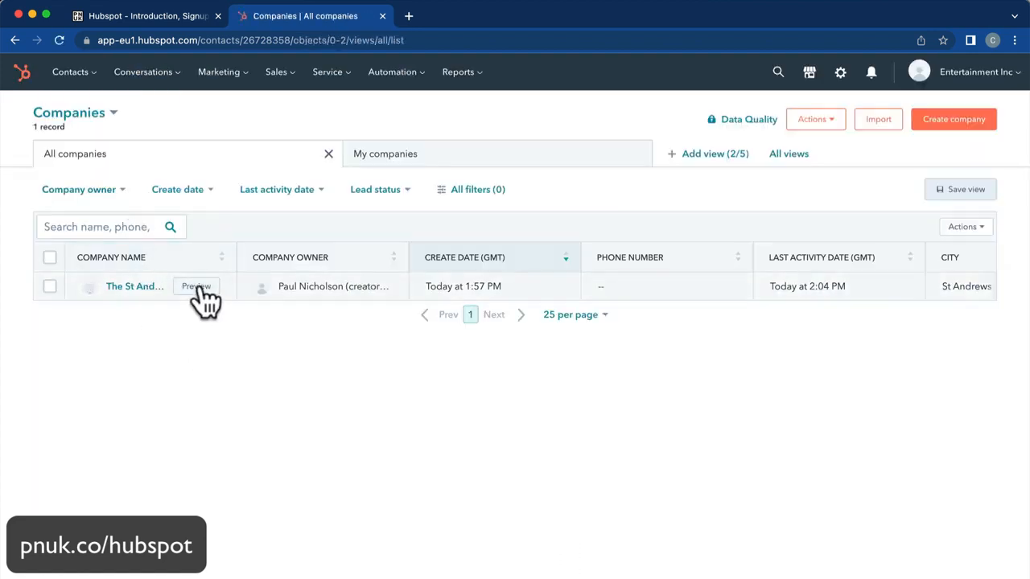
left_click(282, 74)
left_click(280, 110)
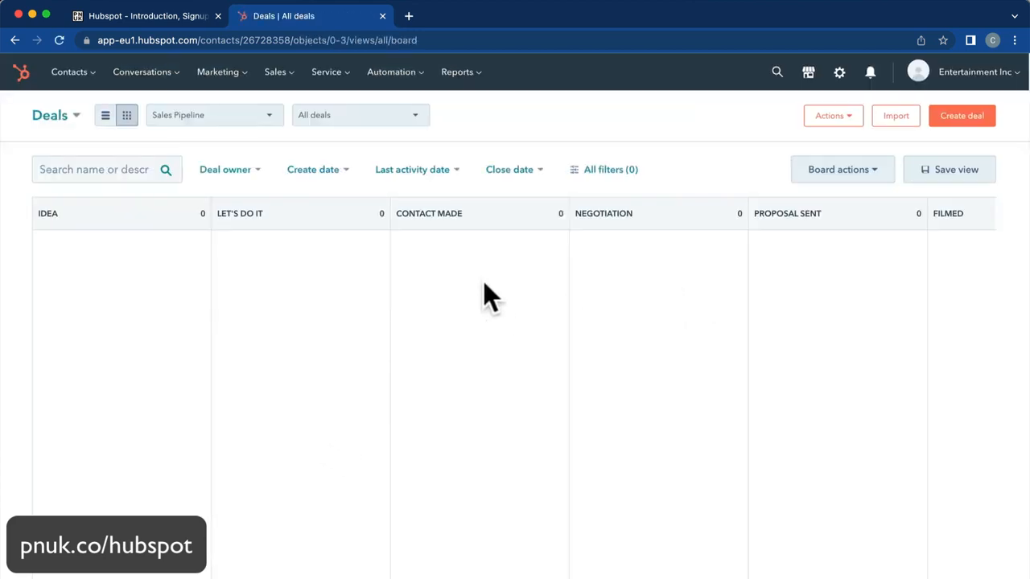
Move St Andrews Video from Posted Won to Idea, view its record, then place it in Let's Do It.
scroll(485, 286, "right", 8)
left_click_drag(814, 264, 164, 314)
left_click_drag(655, 269, 181, 266)
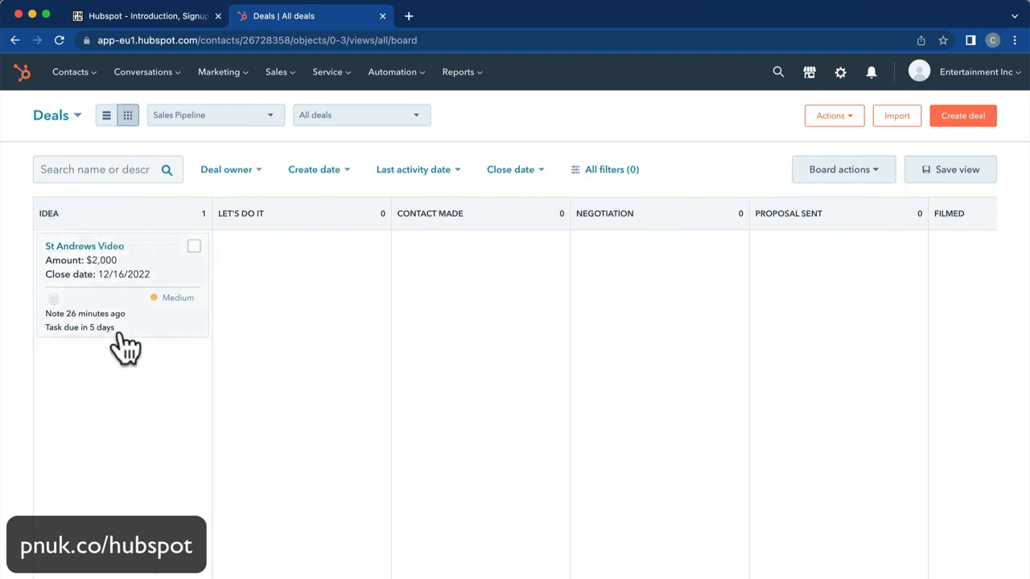
left_click(113, 253)
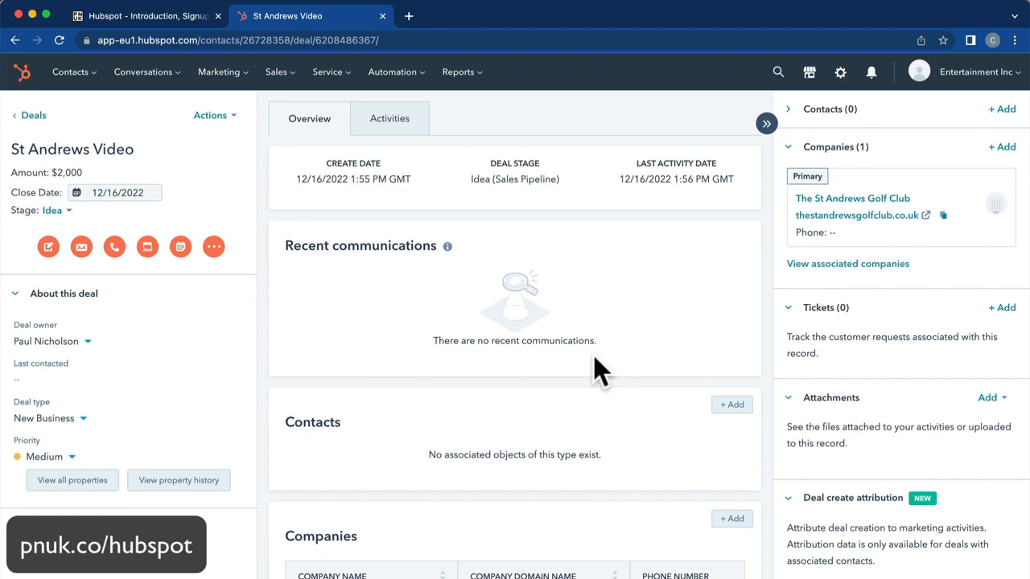
scroll(593, 356, "left", 5)
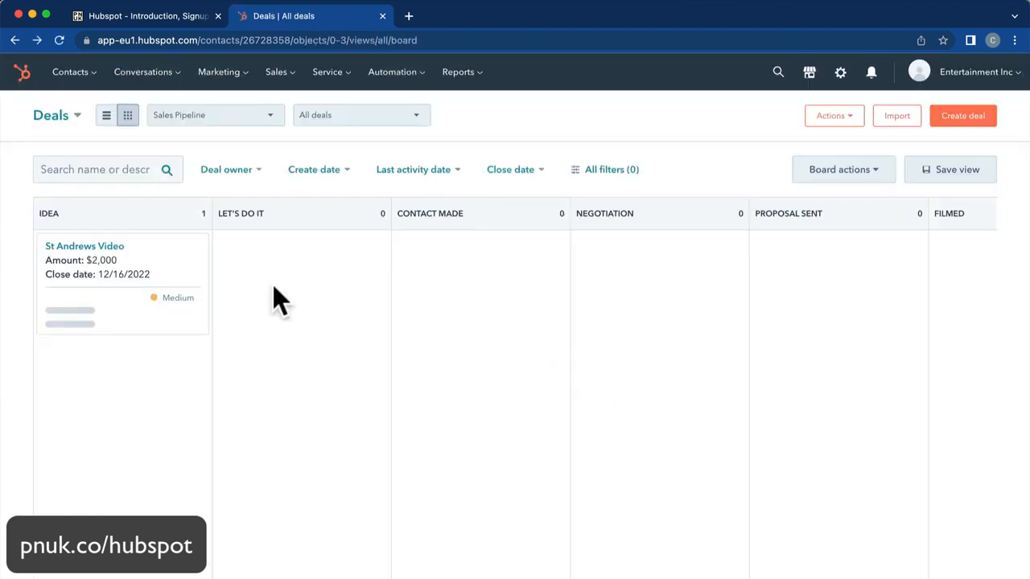
left_click_drag(83, 257, 298, 311)
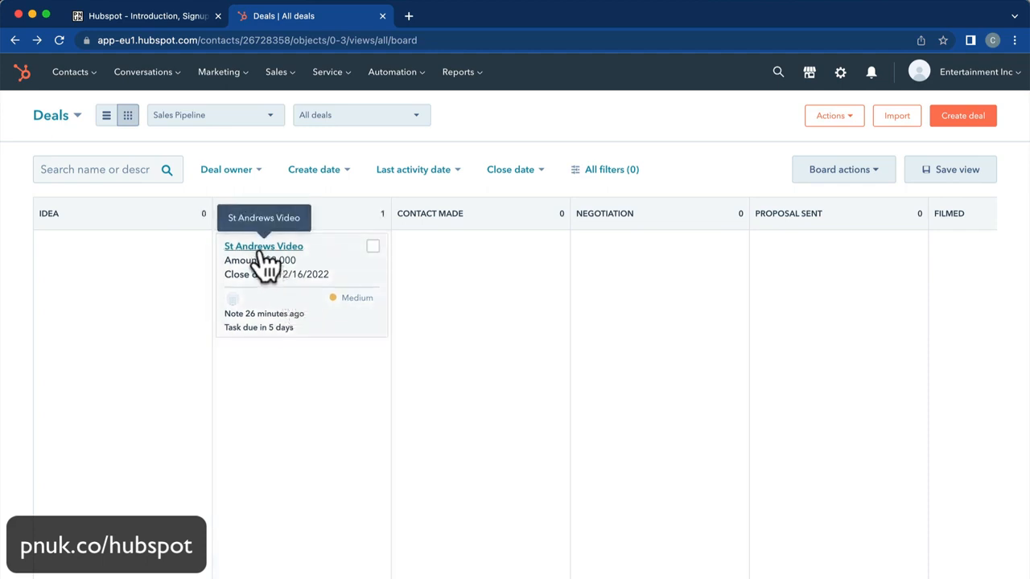
Advance St Andrews Video through Contact Made, Negotiation, Proposal Sent, Filmed and Edited.
left_click_drag(272, 266, 437, 277)
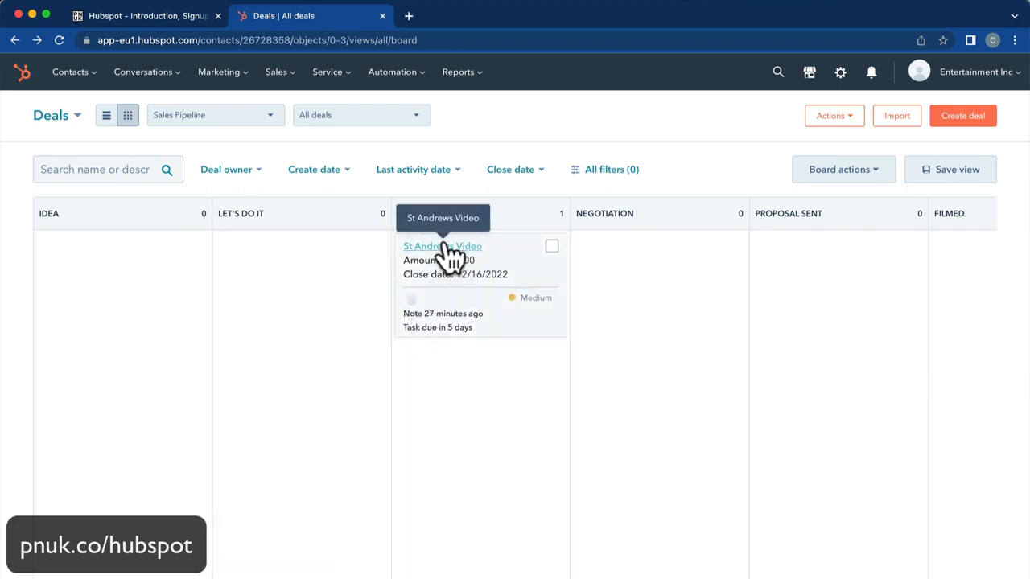
left_click_drag(450, 254, 634, 275)
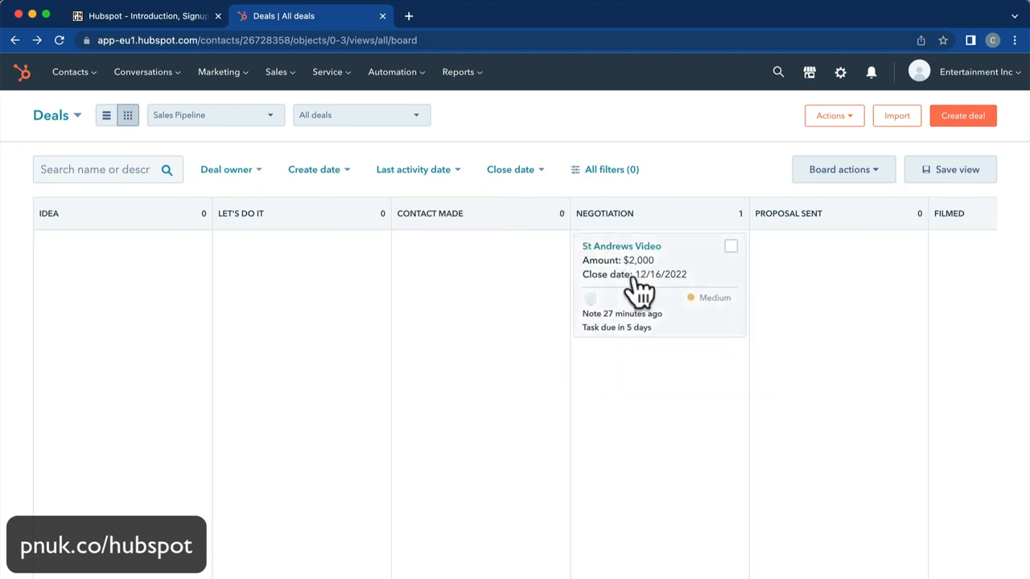
scroll(634, 276, "right", 5)
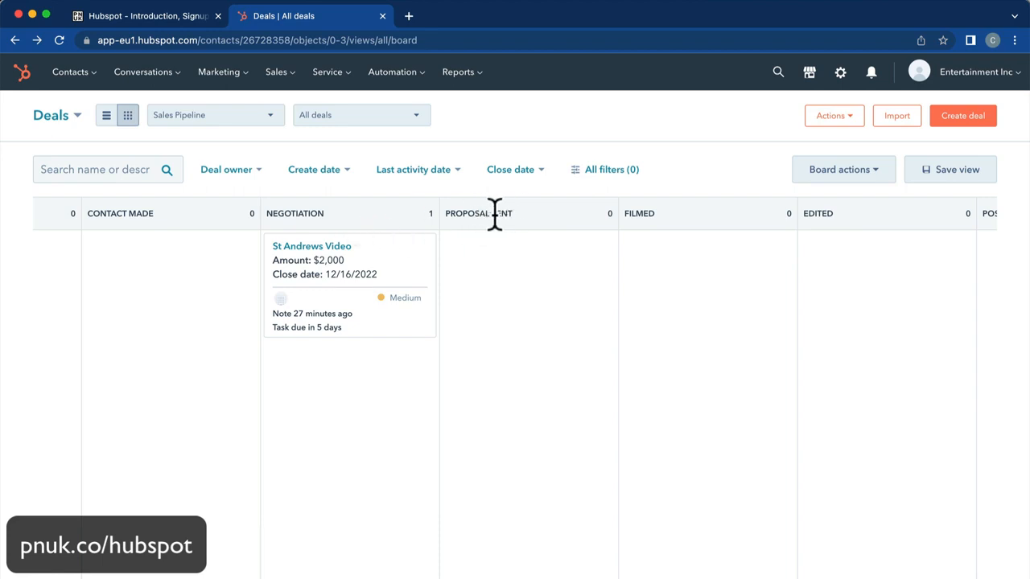
left_click_drag(324, 272, 506, 262)
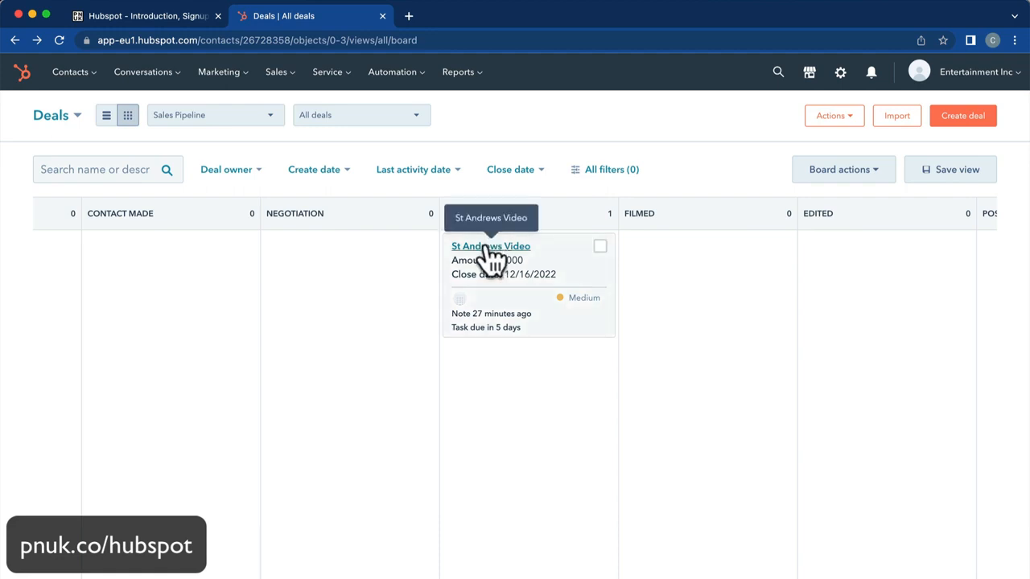
left_click_drag(490, 260, 614, 266)
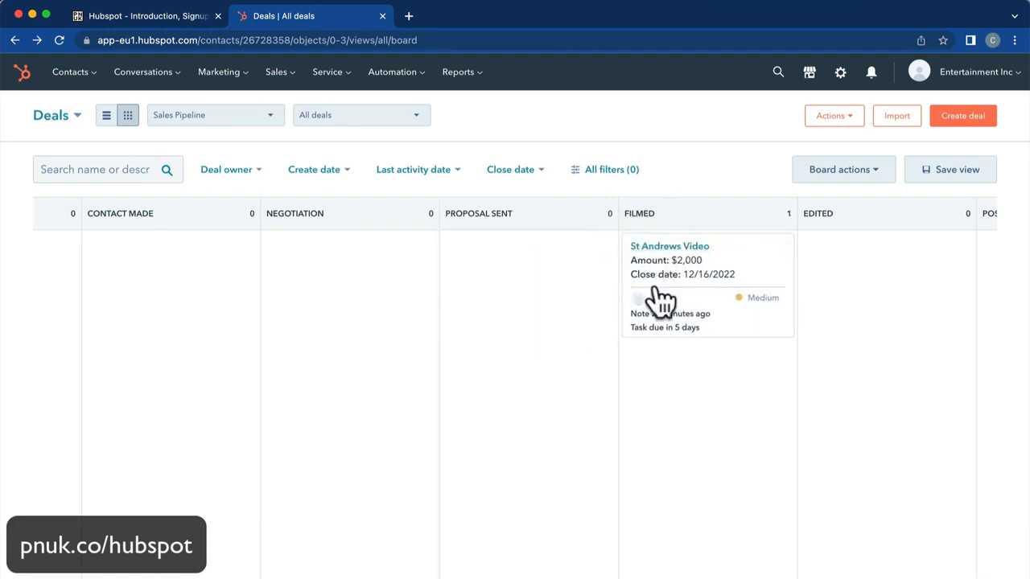
scroll(611, 342, "right", 3)
left_click_drag(453, 262, 605, 299)
Move the deal to Closed Lost - No Go, then back to Contact Made.
scroll(459, 301, "right", 2)
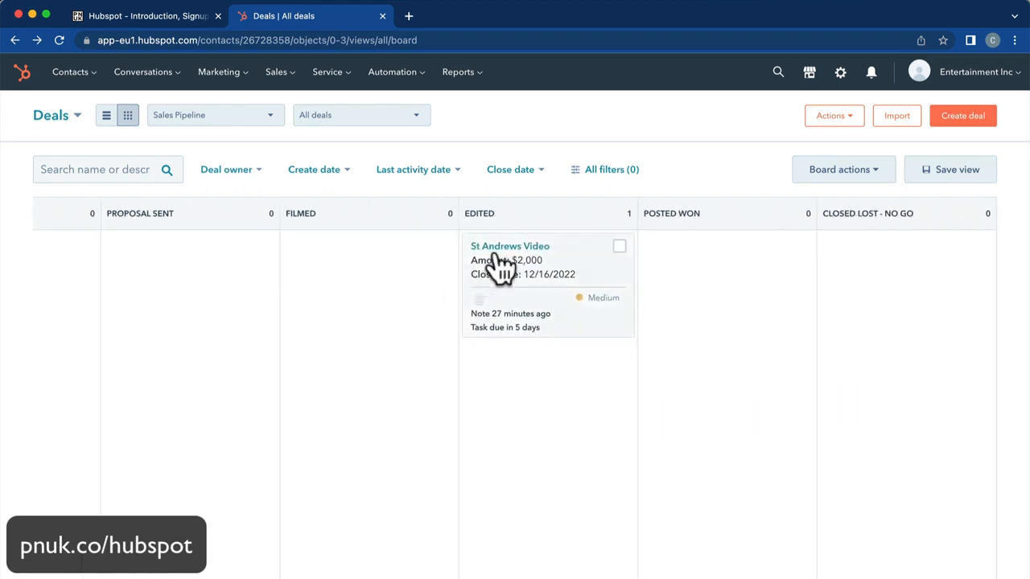
left_click_drag(492, 255, 596, 303)
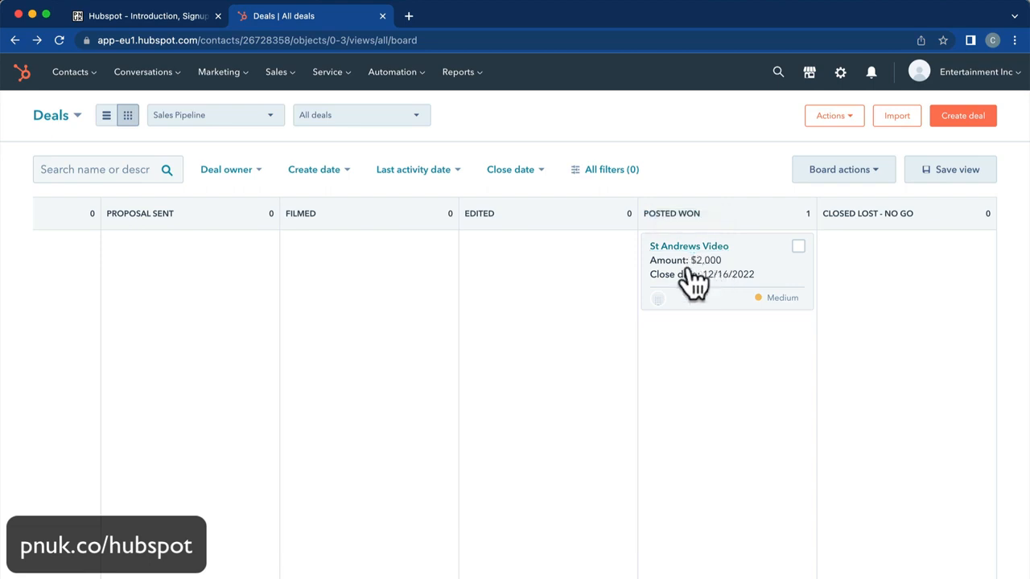
left_click_drag(671, 259, 864, 277)
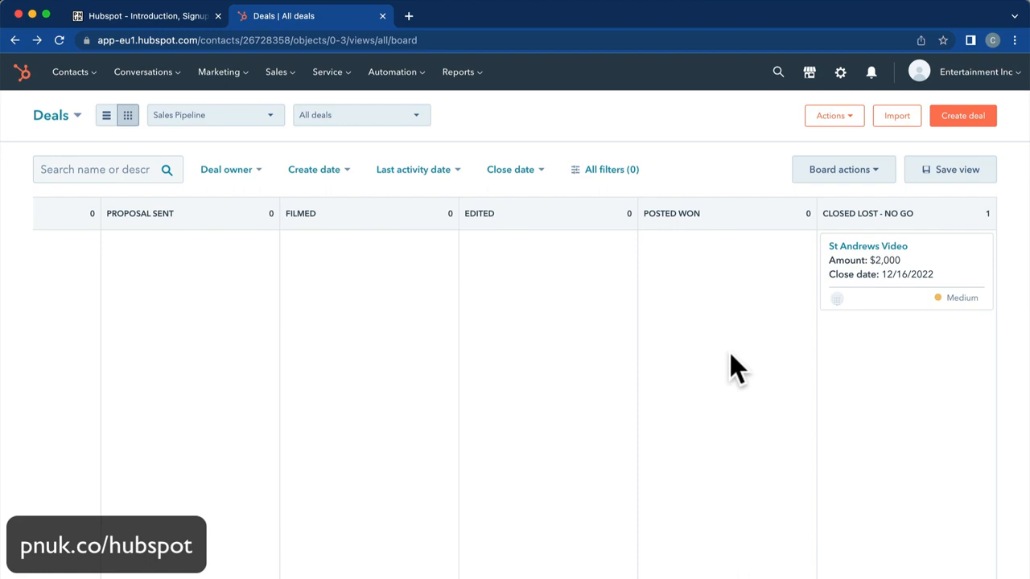
scroll(730, 353, "left", 10)
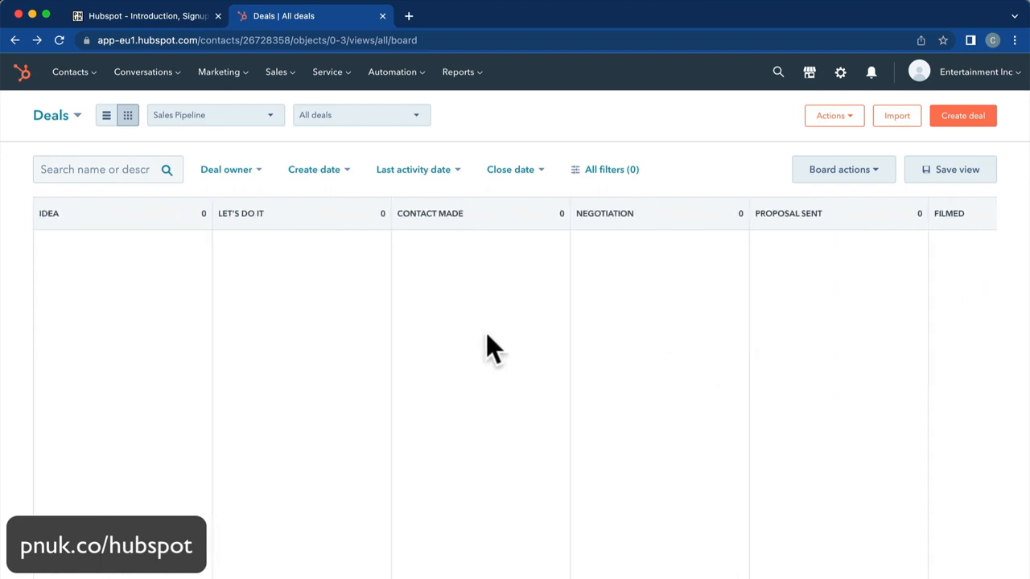
scroll(486, 333, "right", 10)
left_click_drag(873, 258, 368, 292)
scroll(586, 256, "left", 10)
left_click_drag(929, 269, 404, 300)
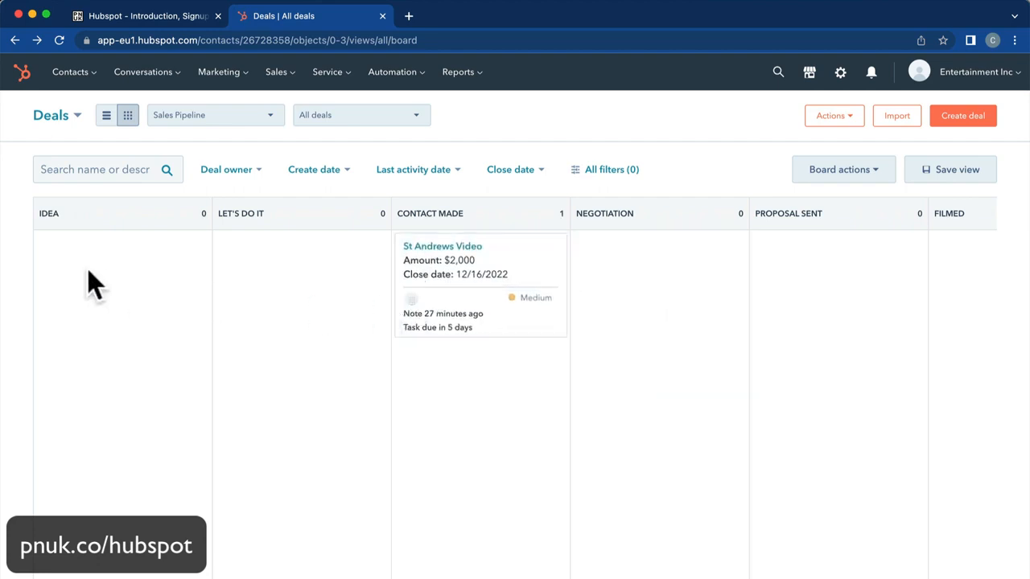
Start a new Belfry Video deal in the Sales Pipeline.
left_click(962, 115)
type("Bel;f")
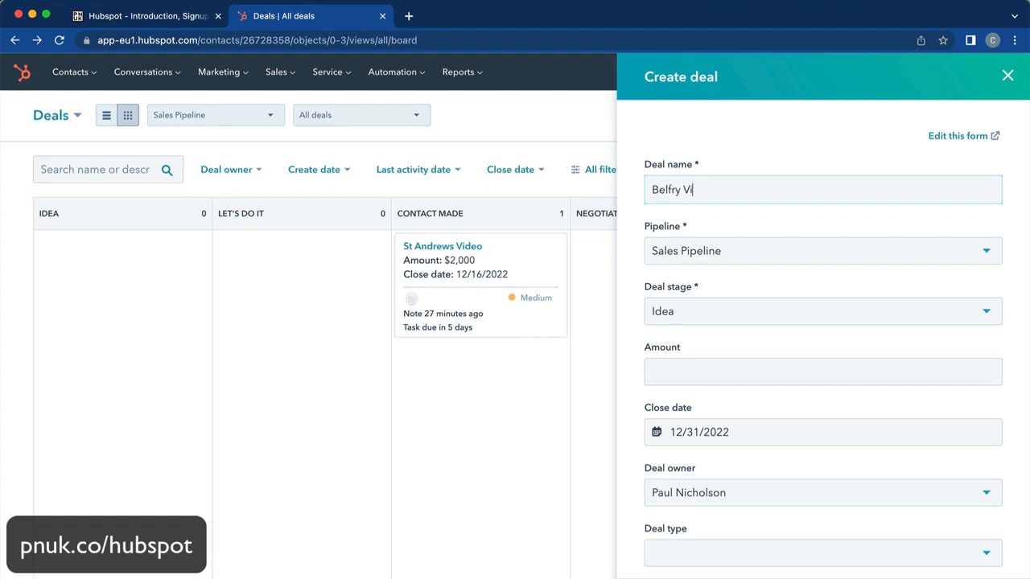
key("Tab")
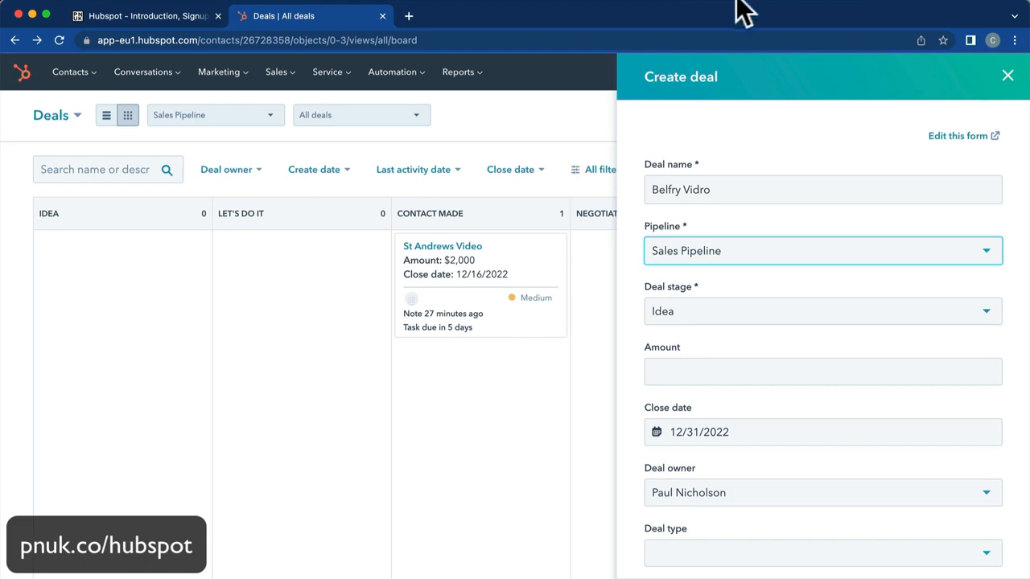
left_click(712, 192)
key("BackSpace")
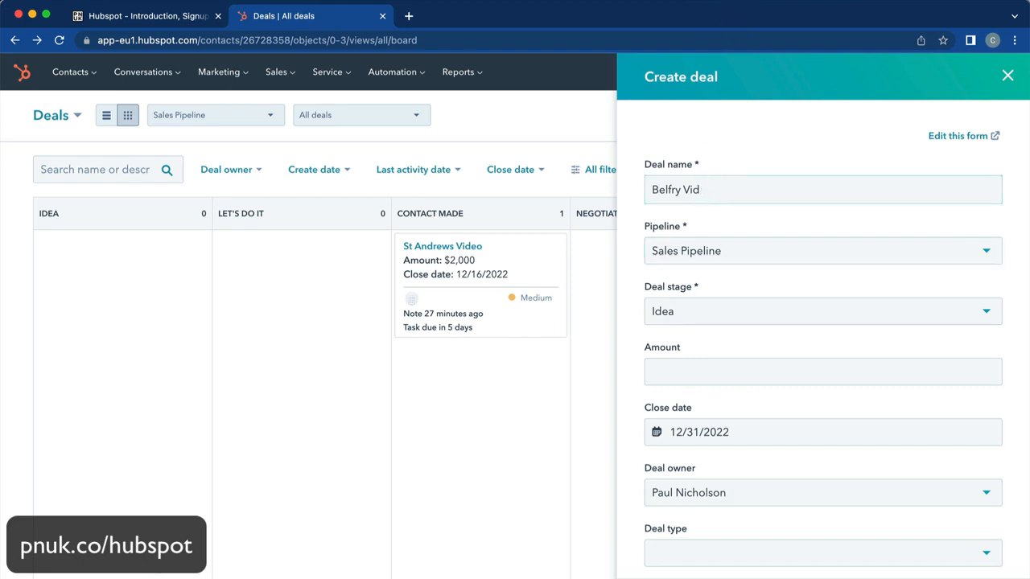
left_click(726, 259)
left_click(735, 288)
Leave the deal stage at Idea and enter an amount of 1,000.
scroll(755, 295, "down", 1)
scroll(755, 295, "down", 1)
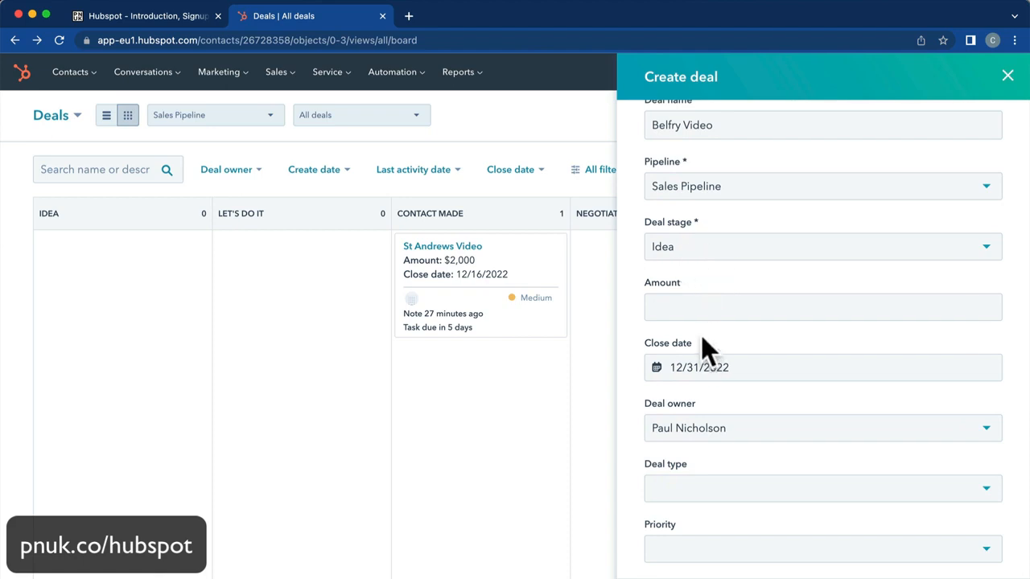
left_click(681, 304)
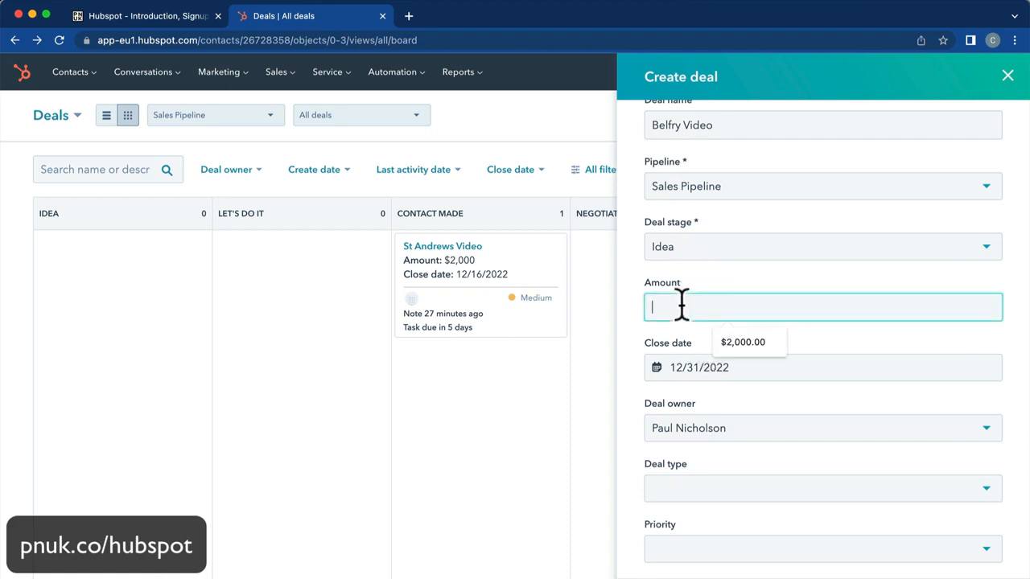
left_click(680, 251)
left_click(715, 350)
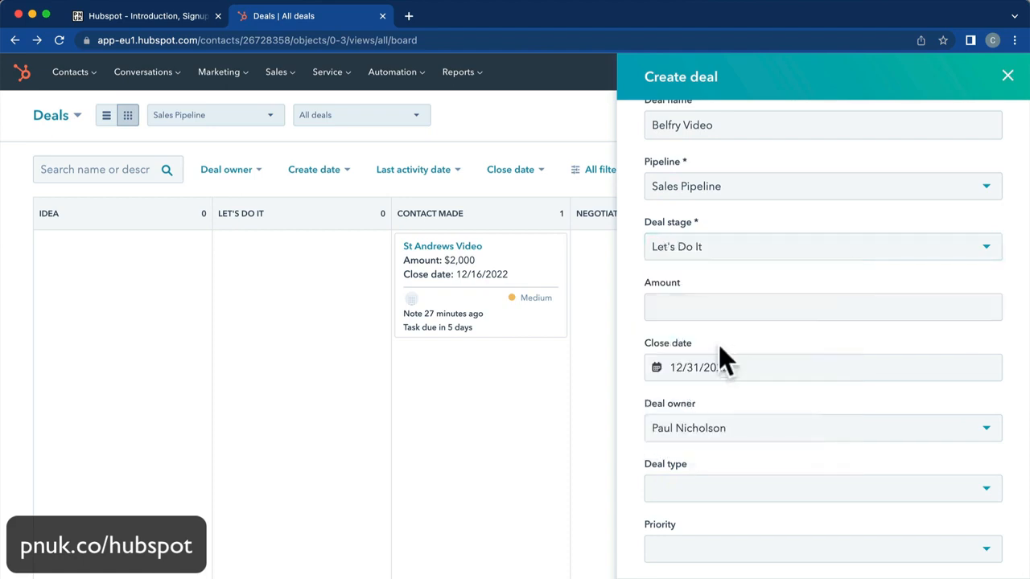
left_click(714, 262)
left_click(727, 370)
left_click(716, 256)
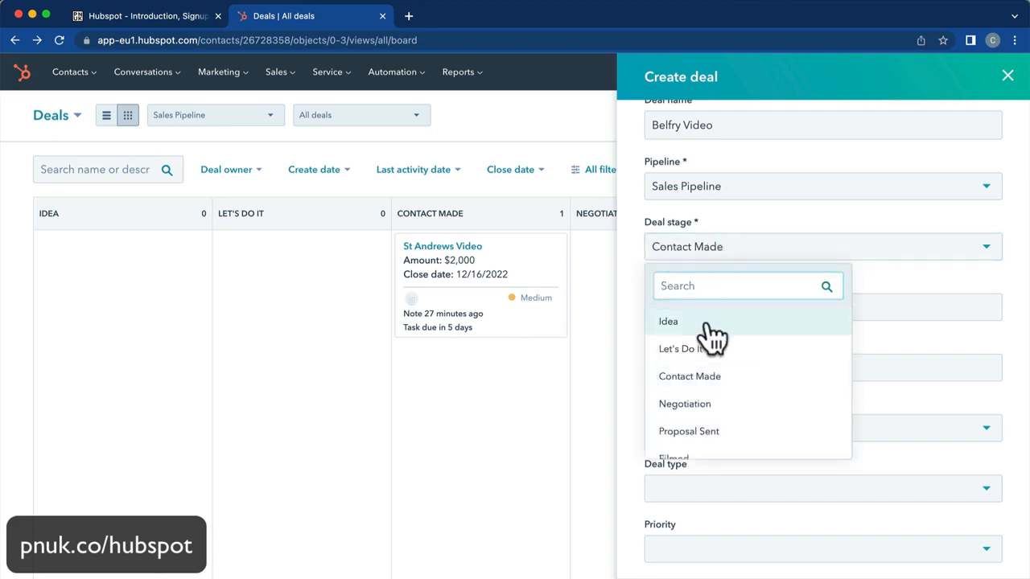
left_click(705, 324)
left_click(698, 314)
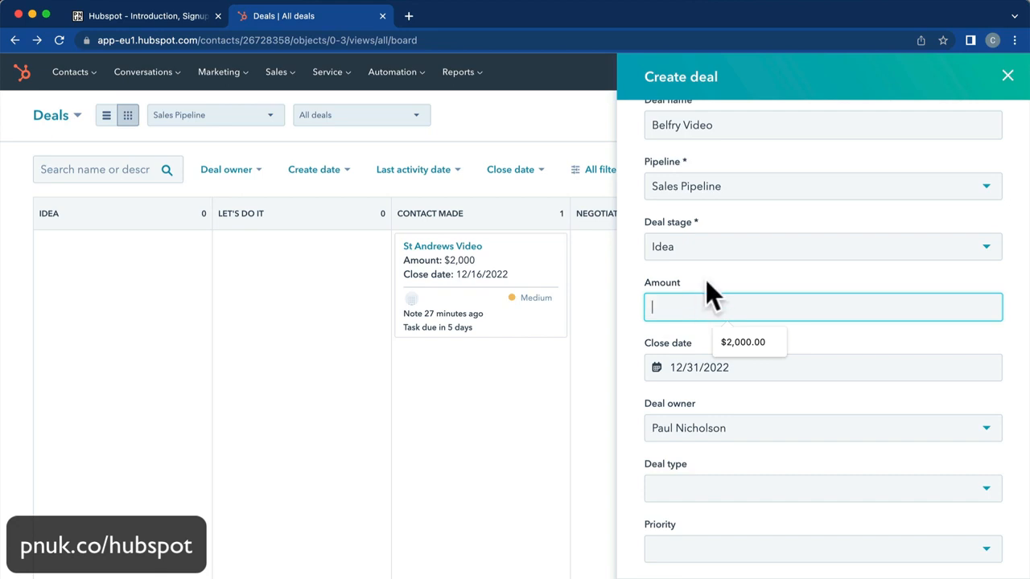
type("1,00")
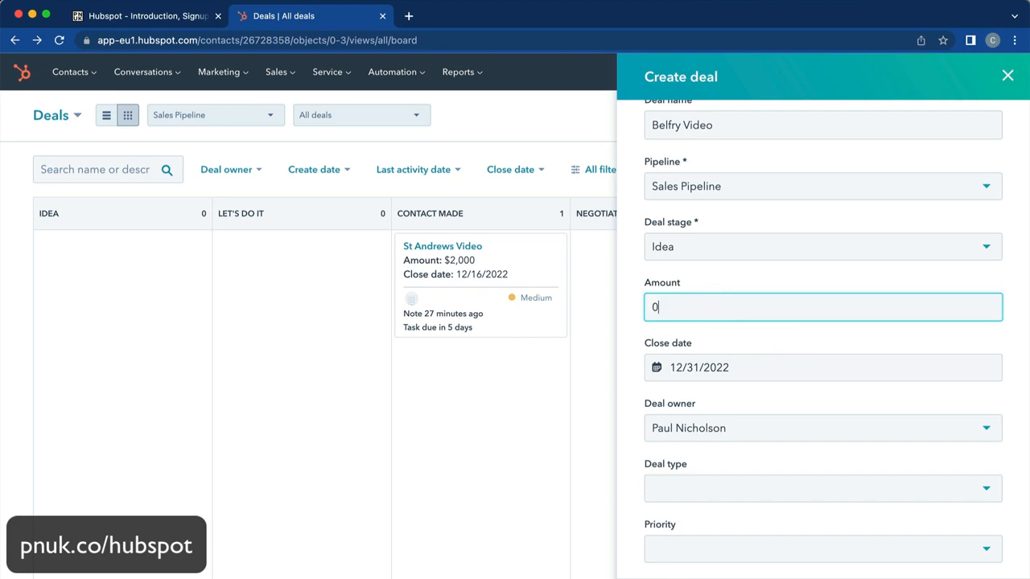
type("000")
key("Tab")
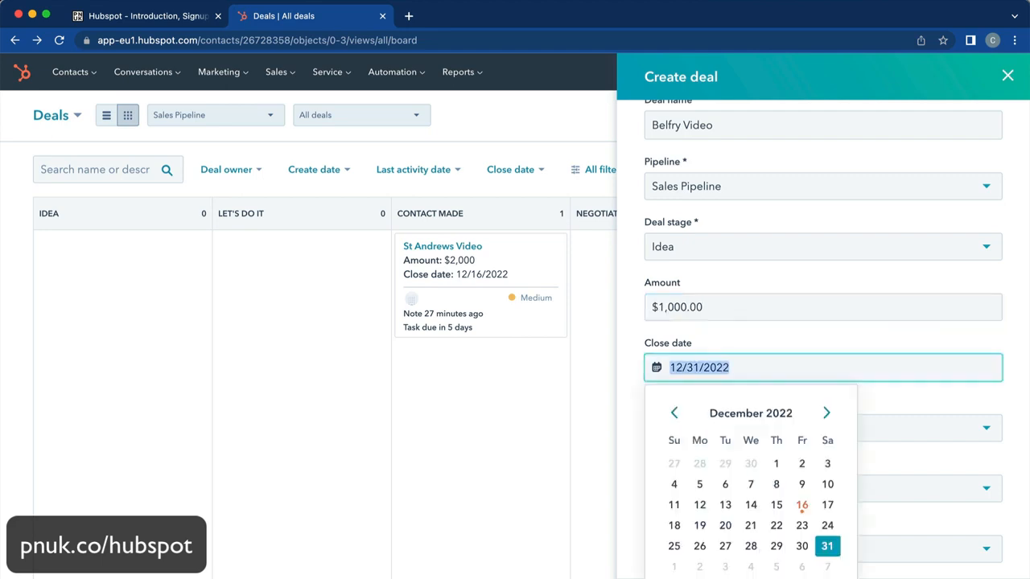
Set close date 01/31/2023, deal type New Business, priority Low, and return to the deals board.
left_click(775, 291)
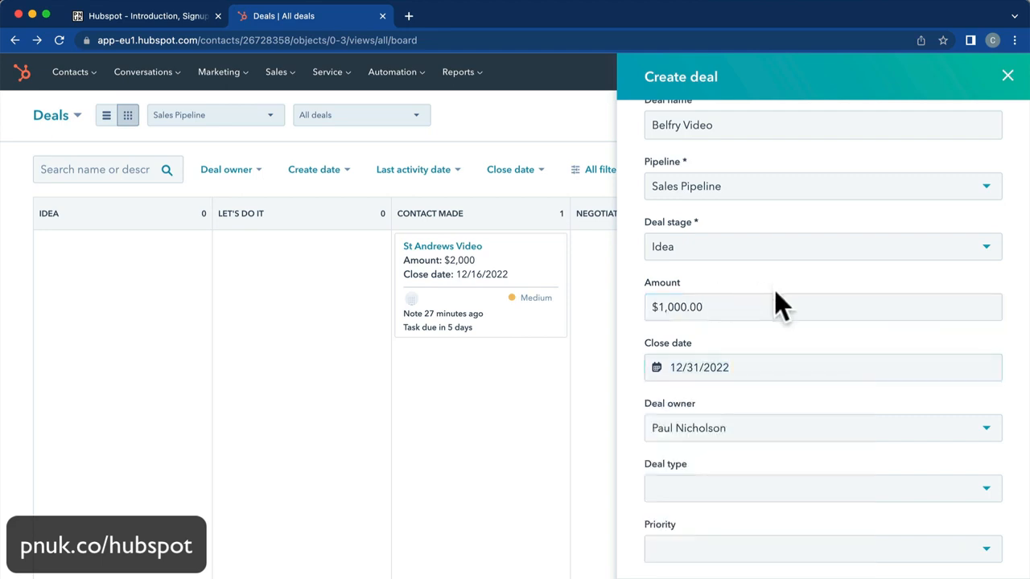
left_click(756, 367)
left_click(826, 413)
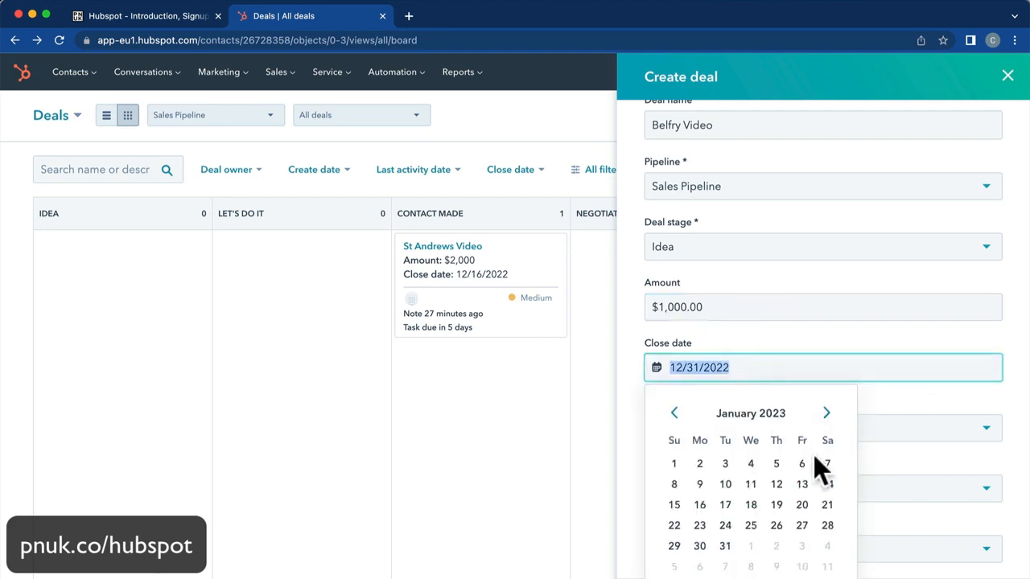
left_click(727, 549)
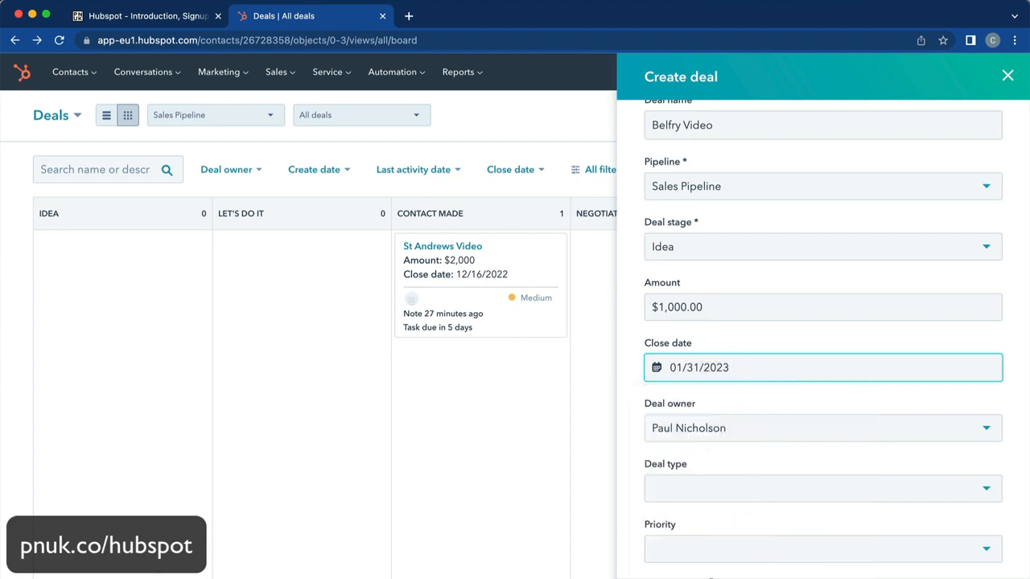
scroll(733, 473, "down", 5)
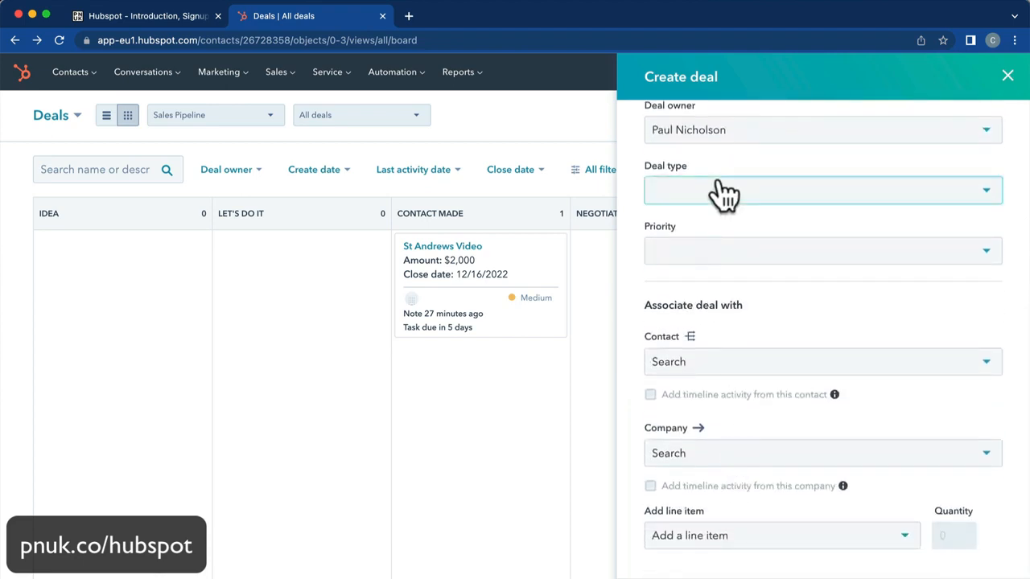
left_click(722, 192)
left_click(693, 255)
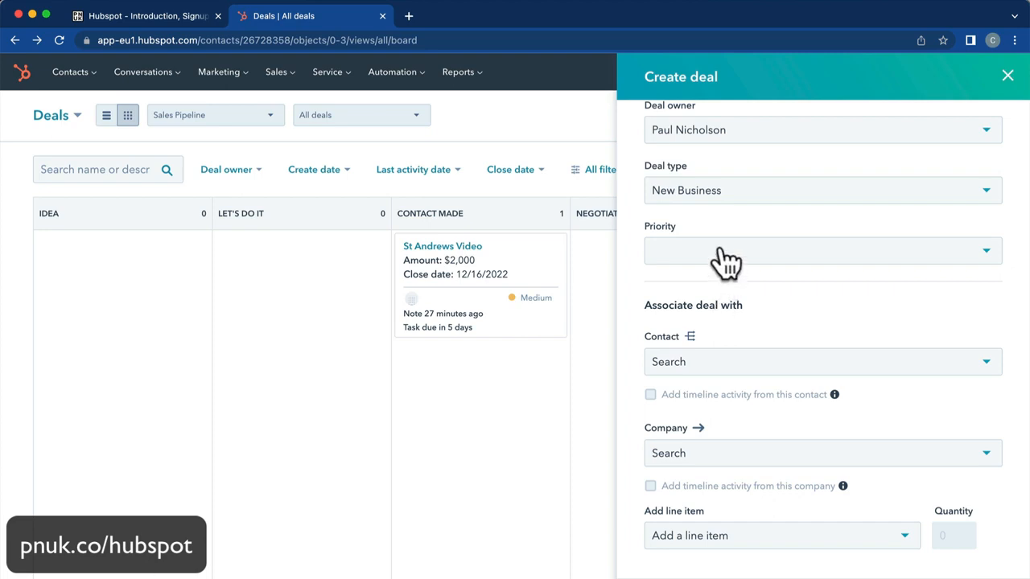
left_click(726, 257)
left_click(697, 322)
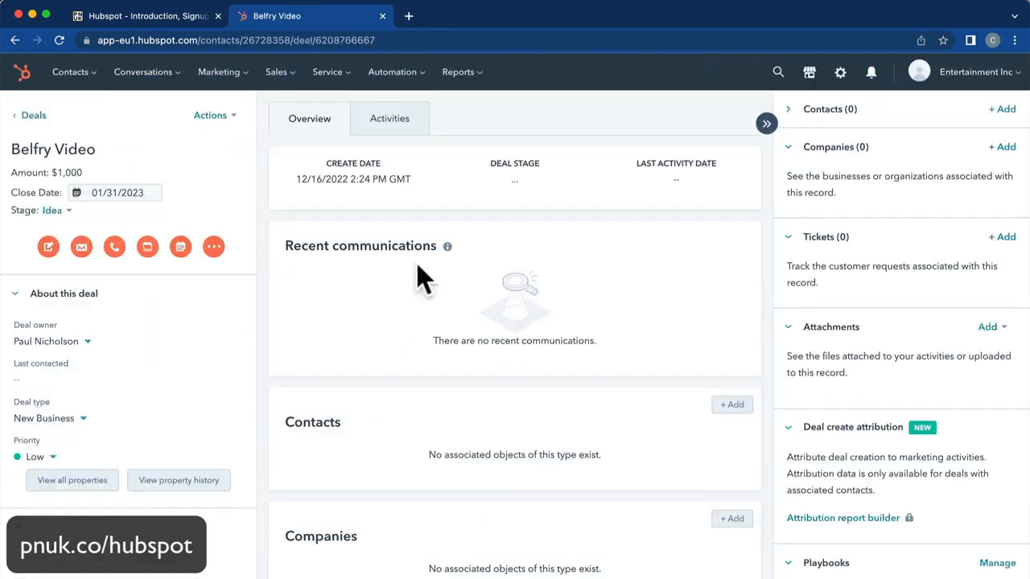
mouse_move(282, 74)
left_click(291, 110)
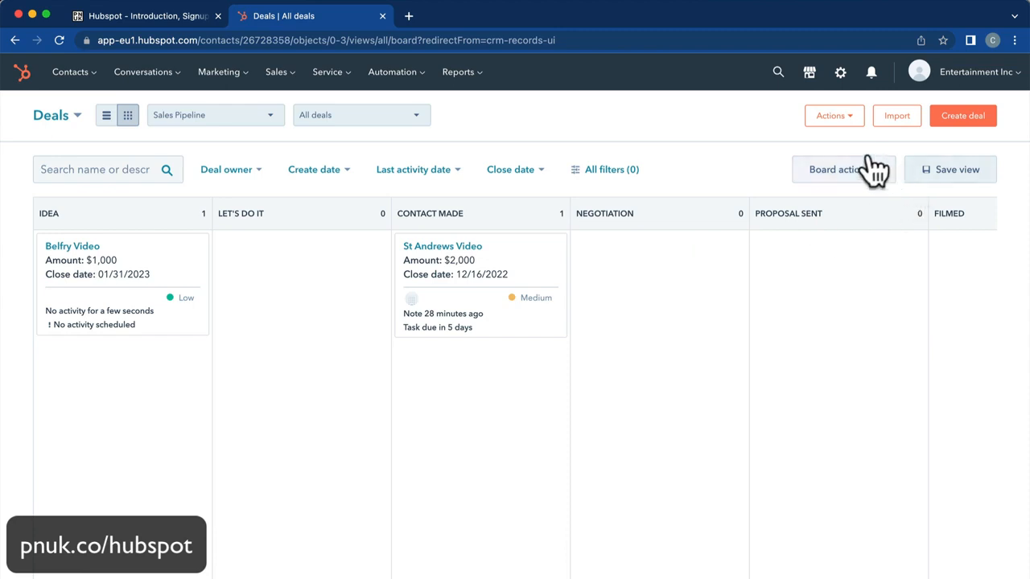
Create a 'Film With…' deal in Idea worth 3000, closing 02/28/2023, and save it.
left_click(962, 116)
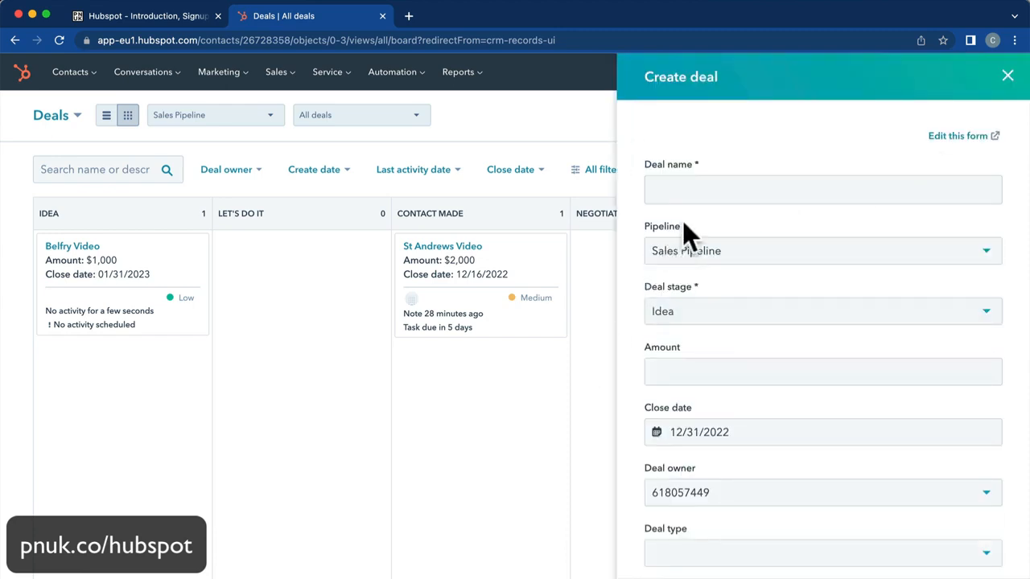
type("Film With")
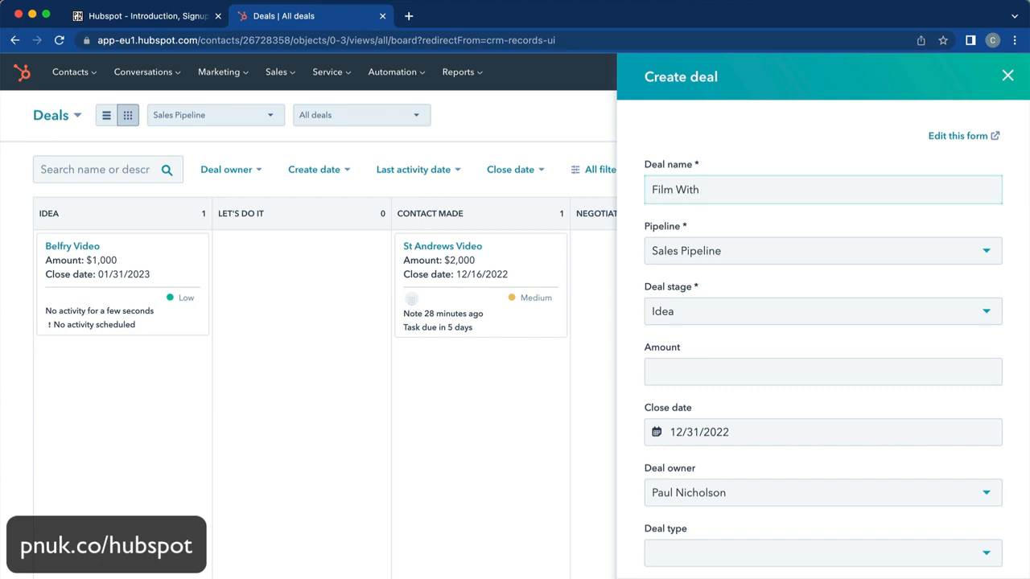
type(" Tommy Fleetwood")
left_click(714, 316)
left_click(719, 313)
left_click(697, 373)
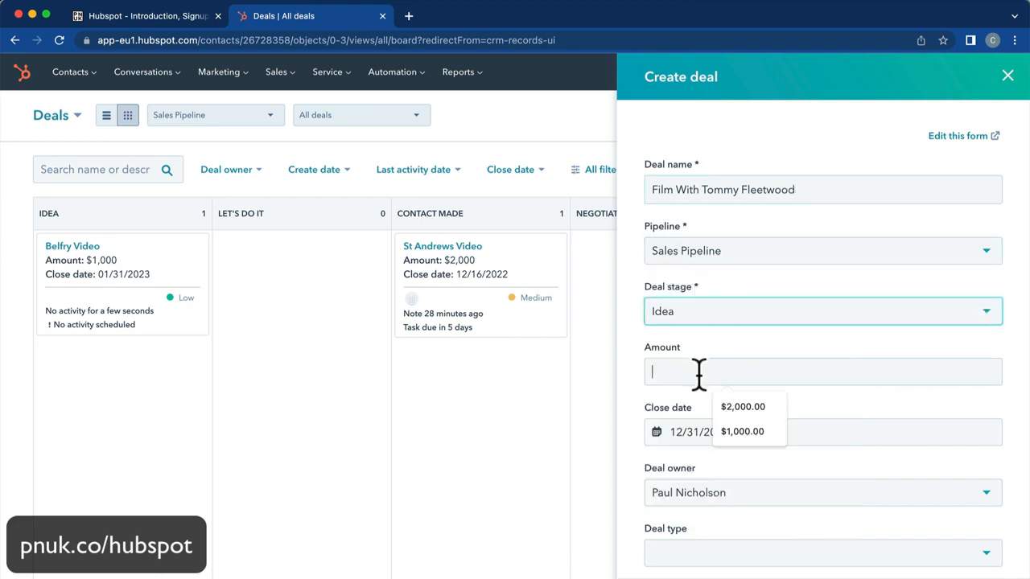
type("3000")
key("Tab")
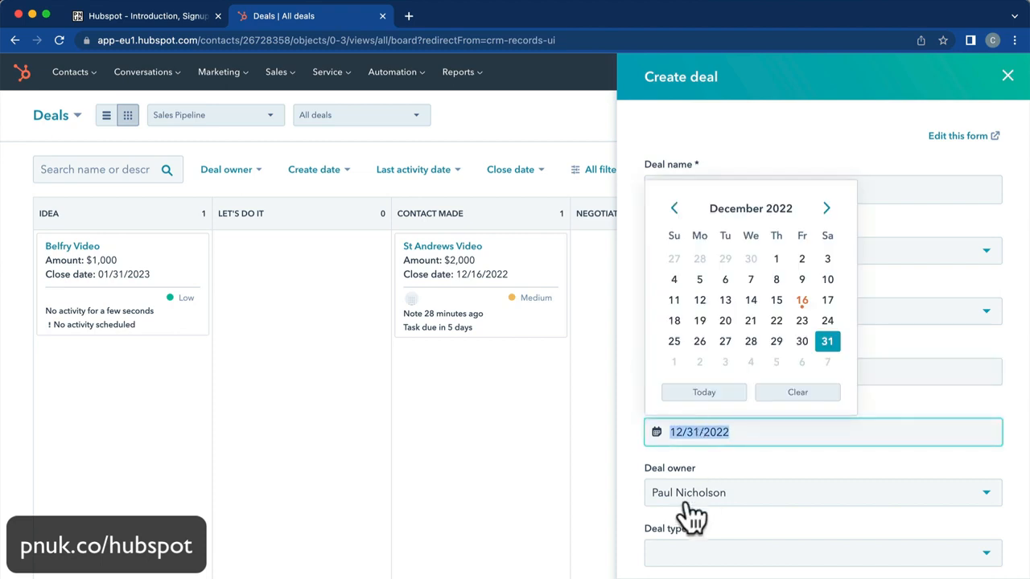
left_click(827, 209)
left_click(827, 209)
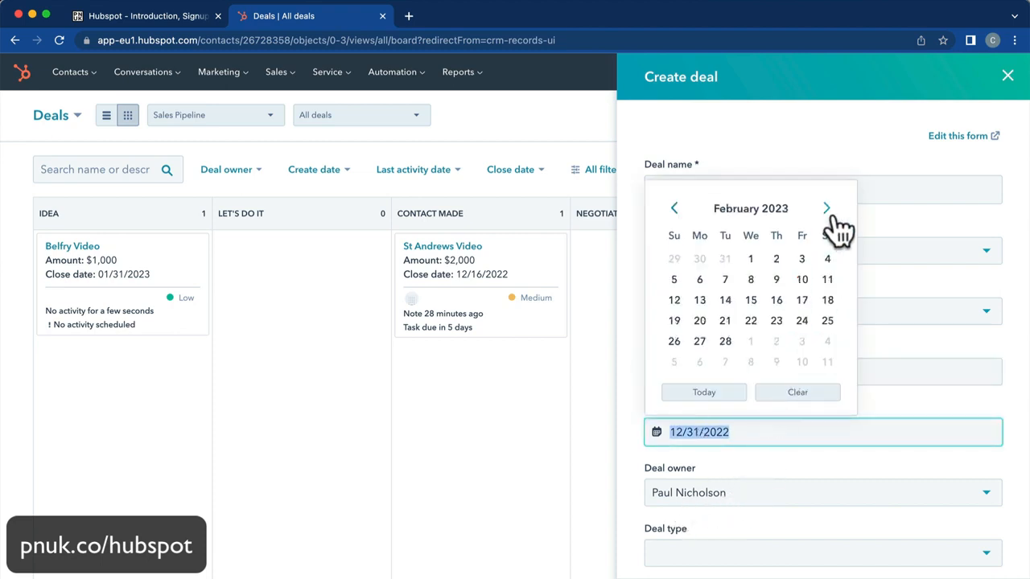
left_click(725, 341)
scroll(709, 560, "down", 3)
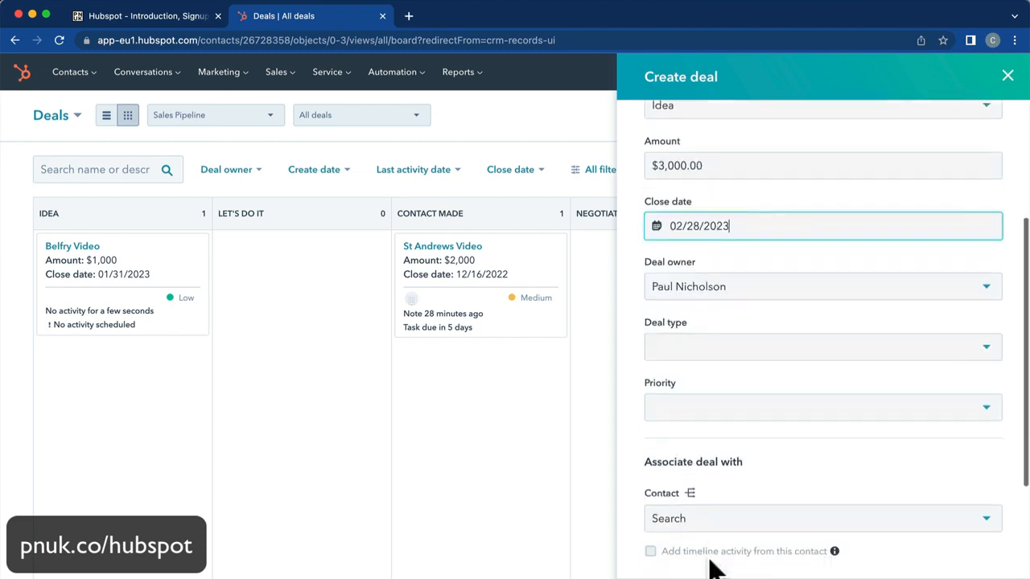
left_click(693, 577)
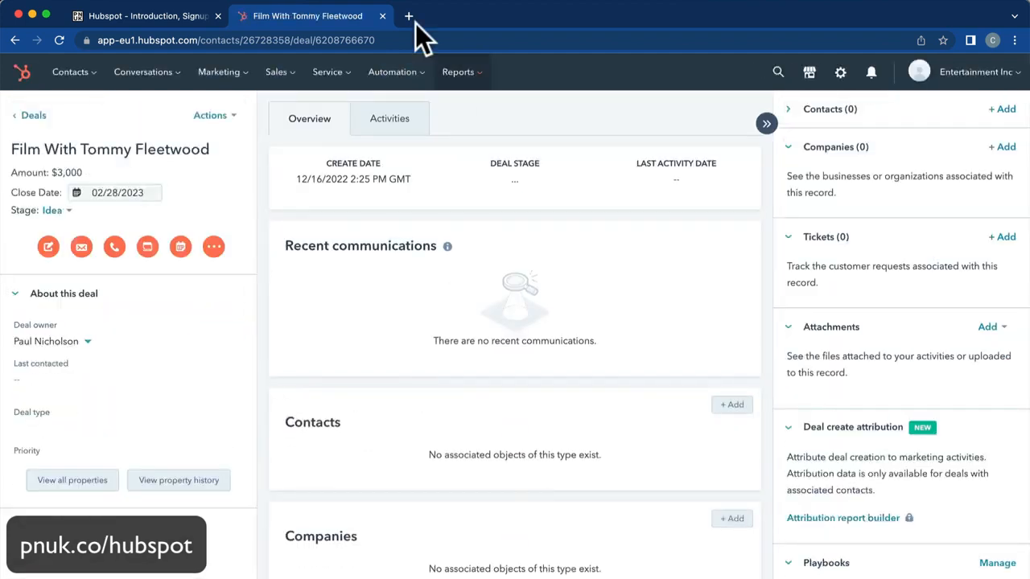
Drag the Belfry Video card from the Idea column into Let's Do It.
mouse_move(446, 247)
scroll(444, 245, "left", 5)
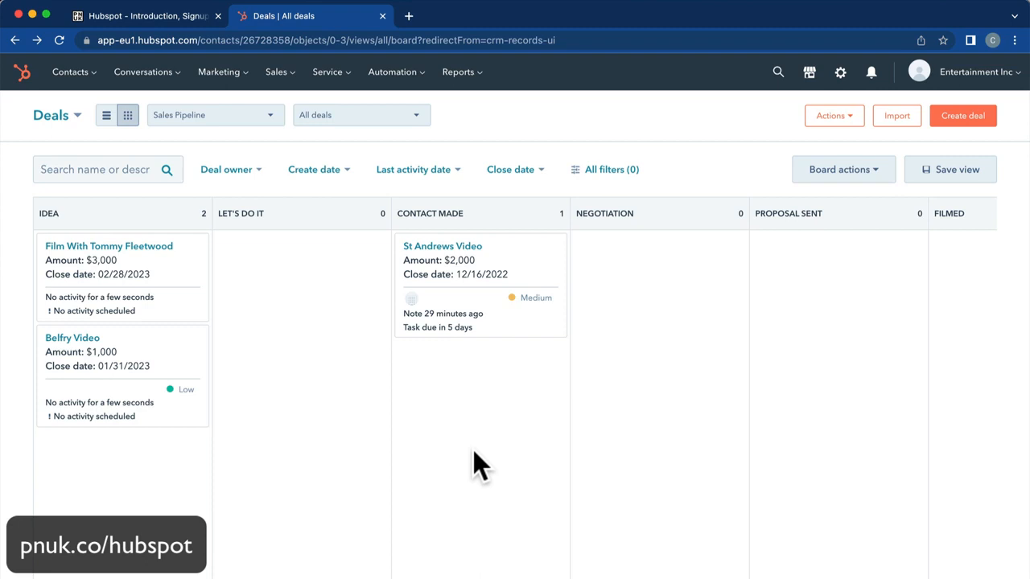
left_click_drag(84, 345, 274, 314)
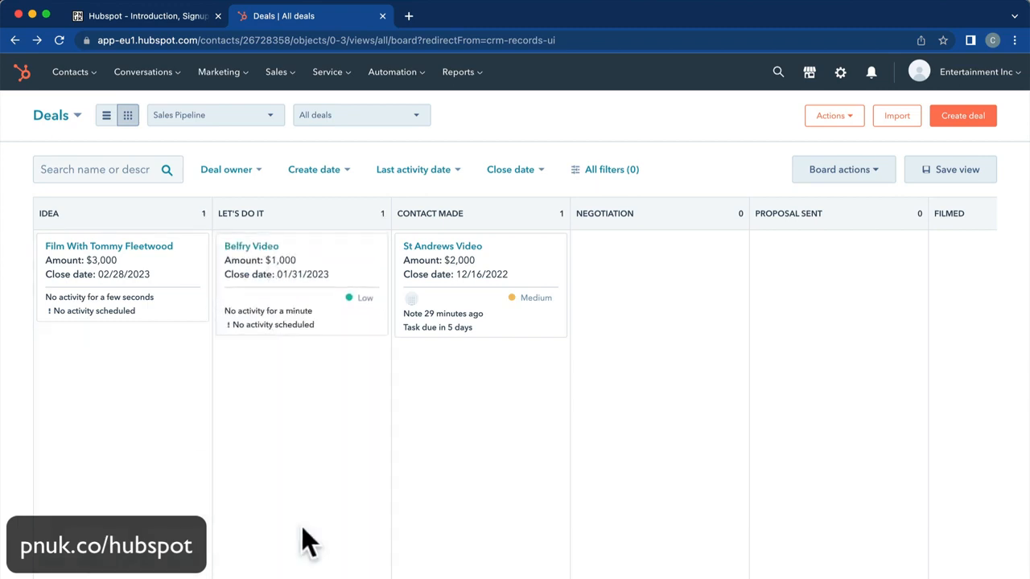
Start a task on Belfry Video, writing 'Find contact information.' in the notes and reusing it as the title.
left_click(256, 247)
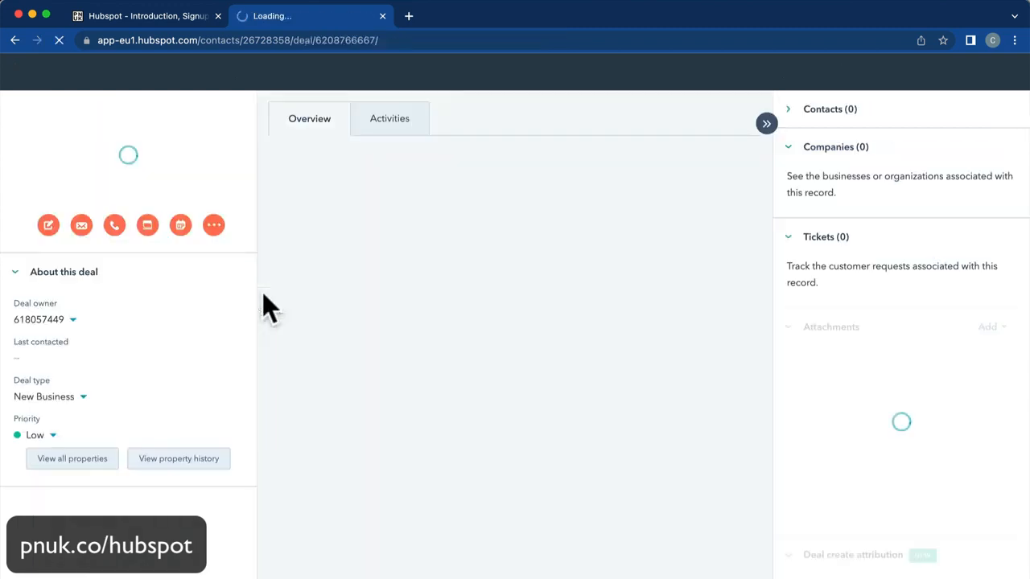
left_click(180, 246)
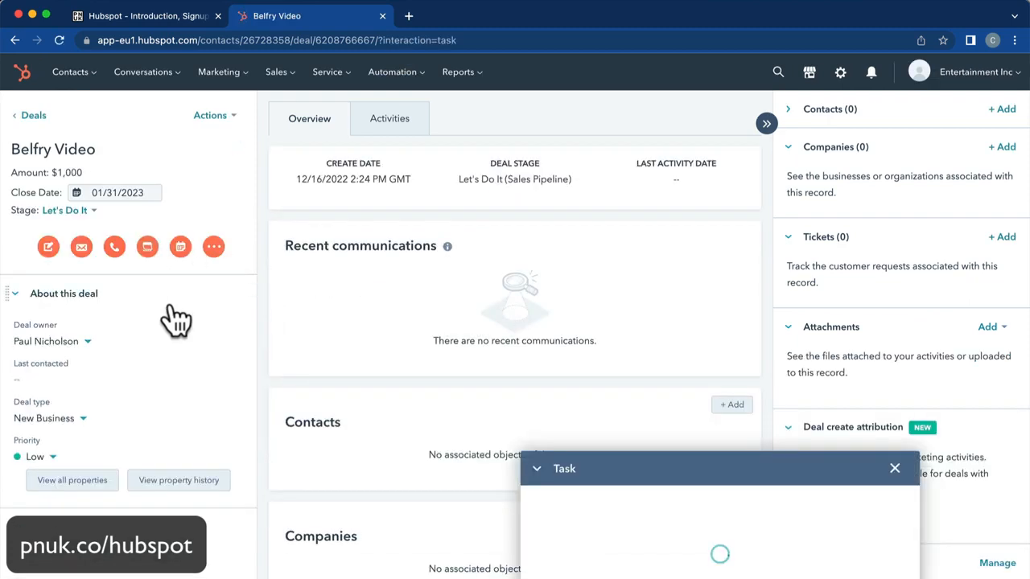
left_click(589, 501)
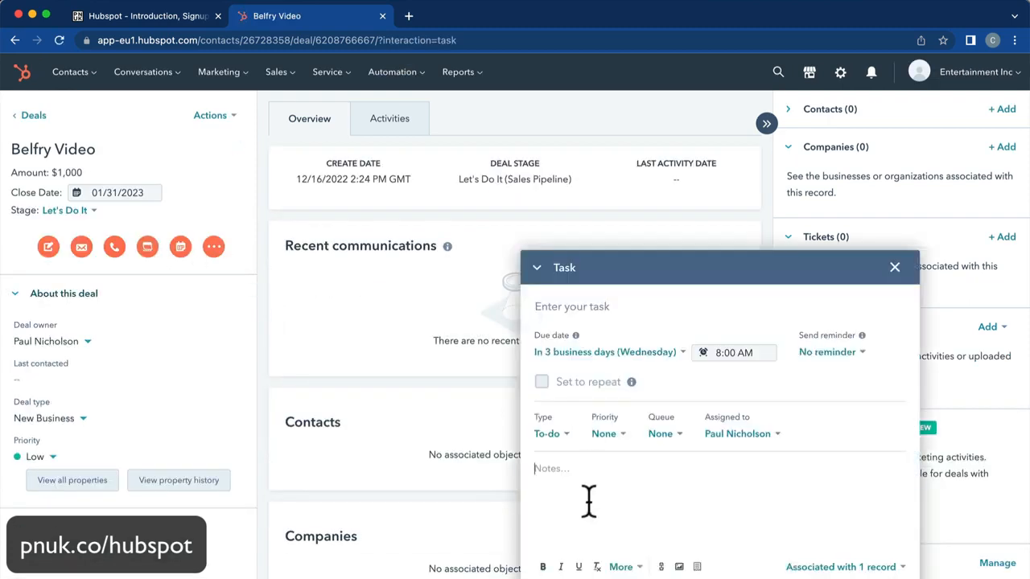
type("Find contact information.")
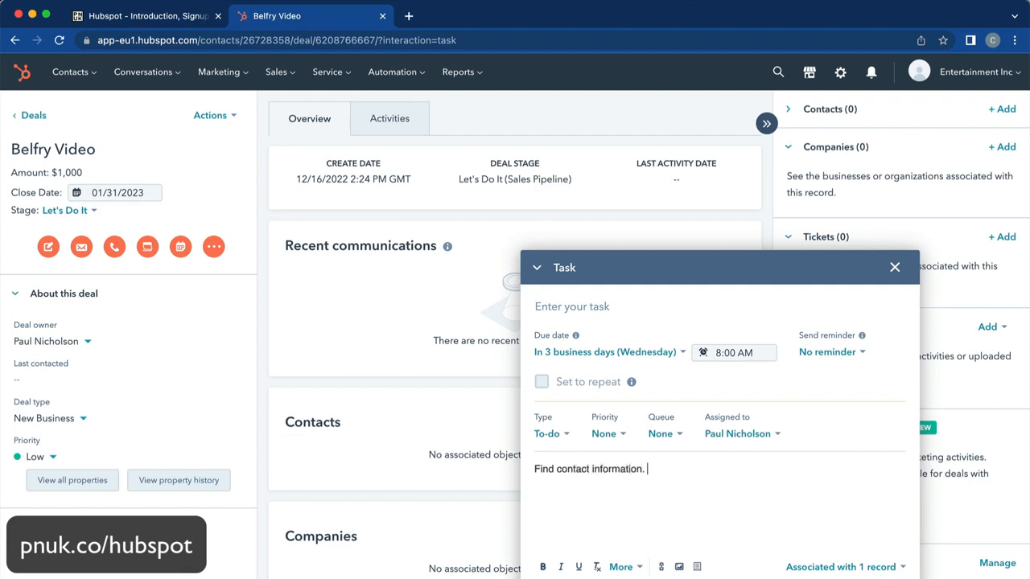
left_click(604, 434)
triple_click(616, 468)
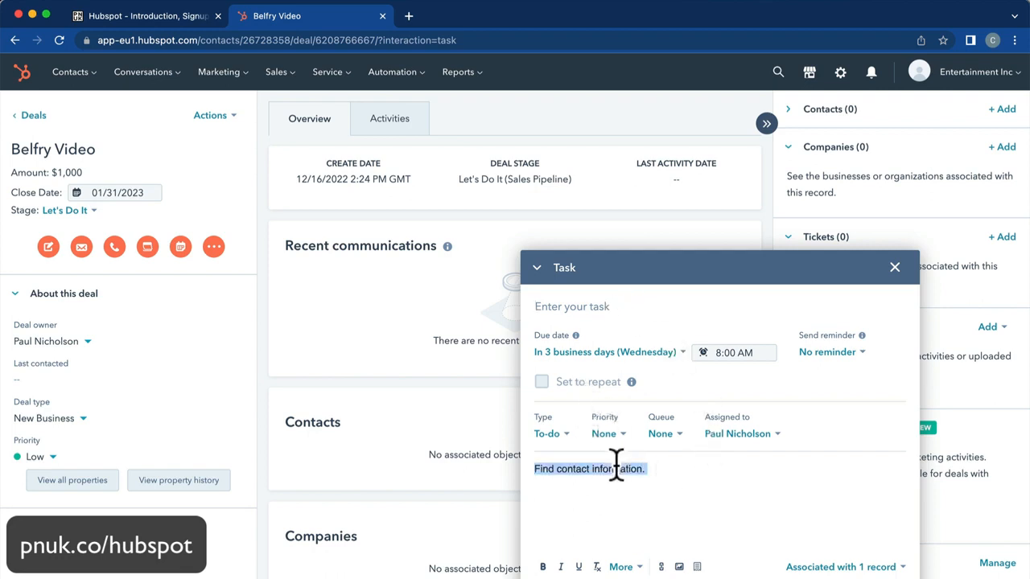
key("super+c")
left_click(601, 306)
key("super+v")
Add a notes line about having no contacts and a possible golf contact, then save the task.
left_click(664, 473)
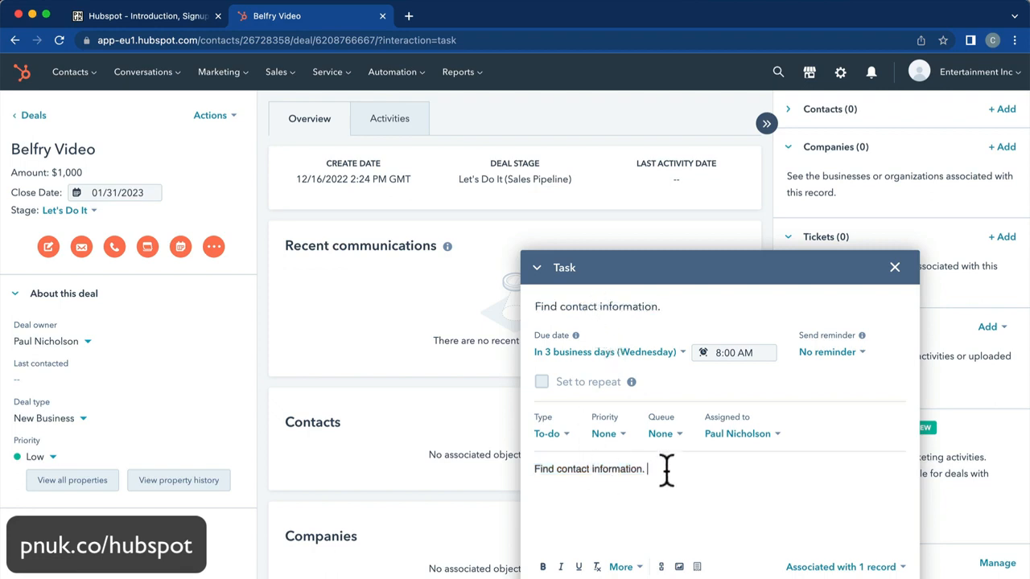
key("Return")
type("Don't have any contacts. ")
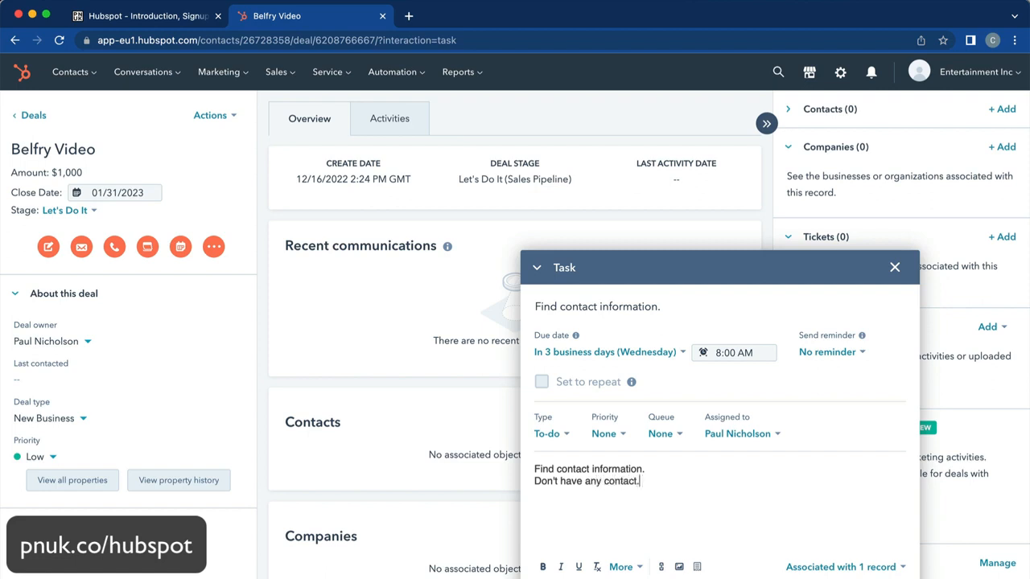
type("Maybe Joe Bloggs")
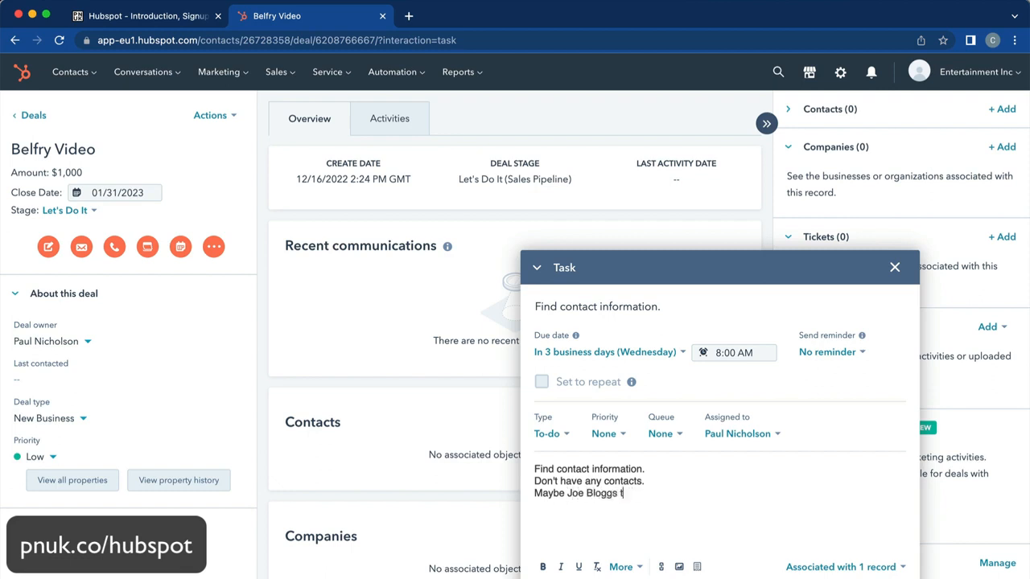
type(" at Golf Youtube.")
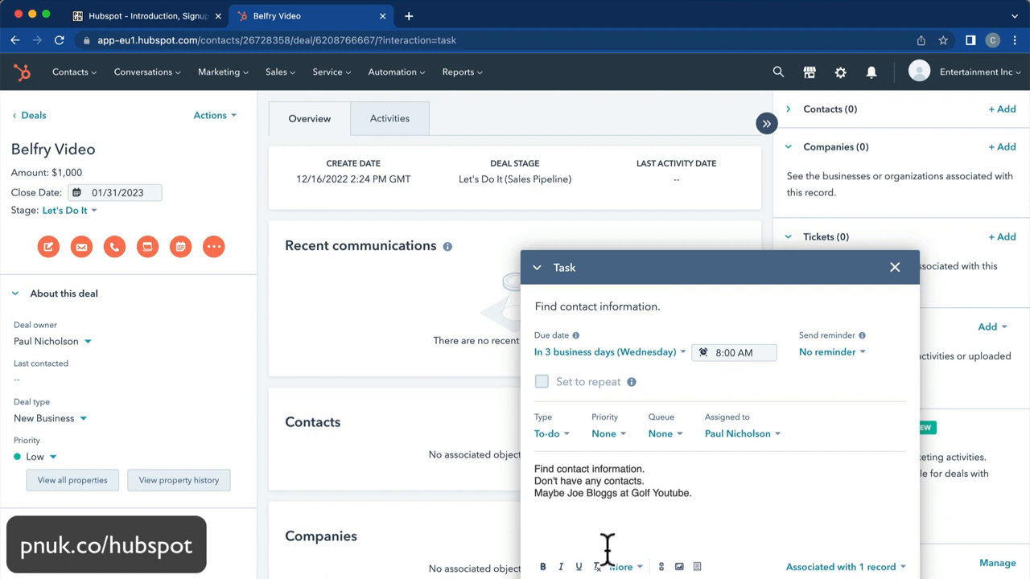
left_click(583, 578)
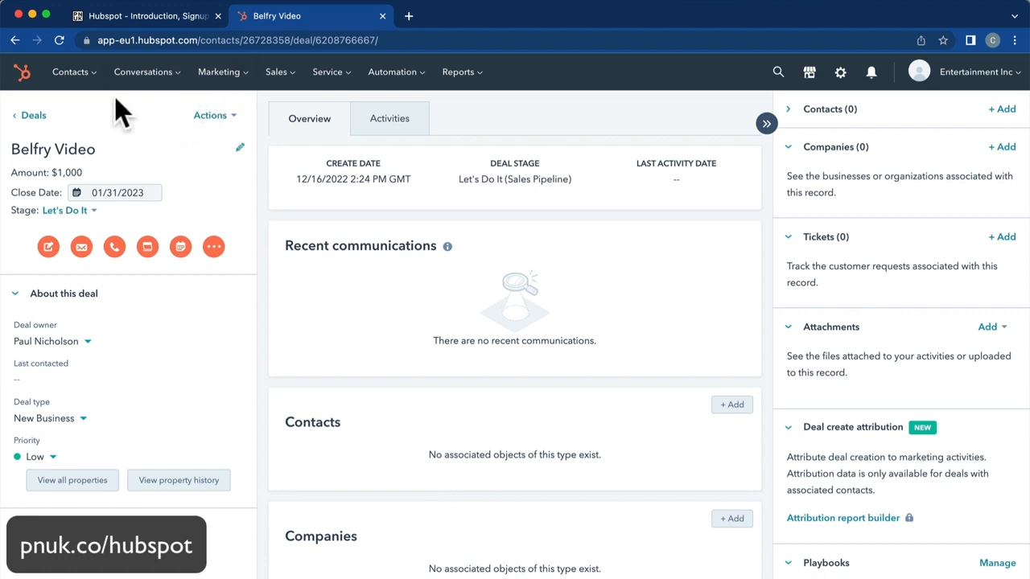
Go to the HubSpot home page and browse the Activity Feed.
left_click(22, 74)
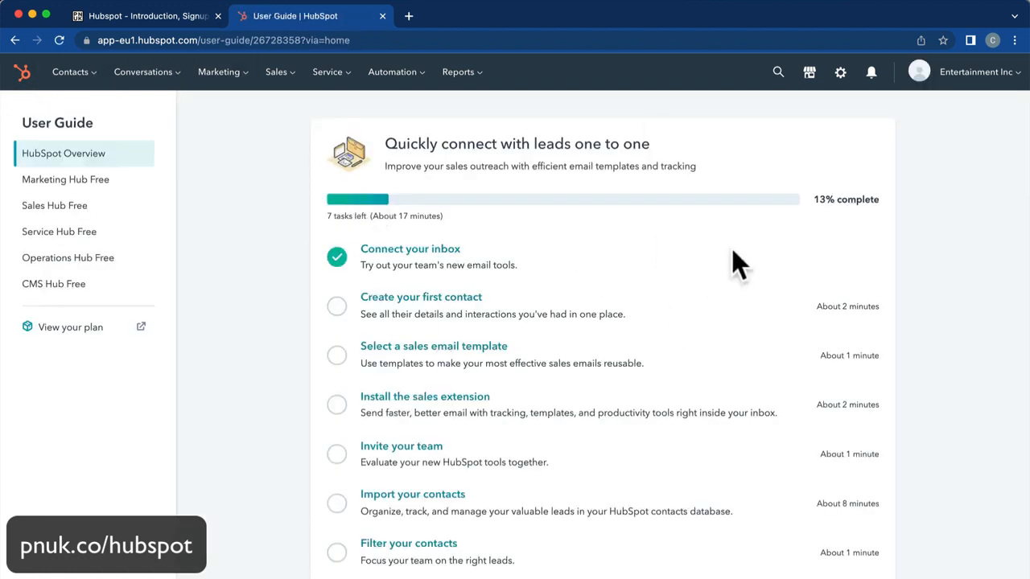
left_click(336, 74)
left_click(279, 75)
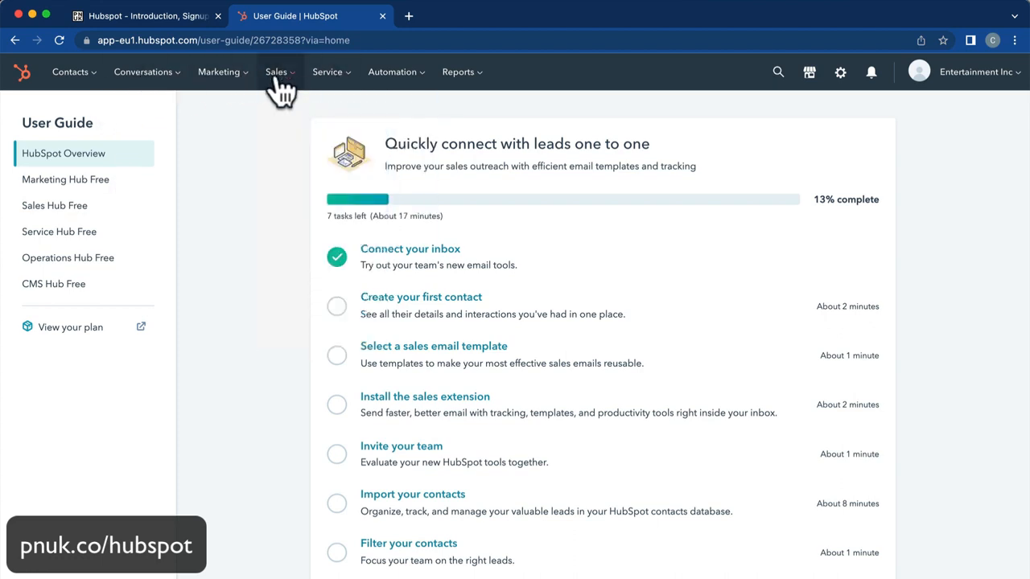
left_click(280, 78)
left_click(69, 72)
left_click(80, 75)
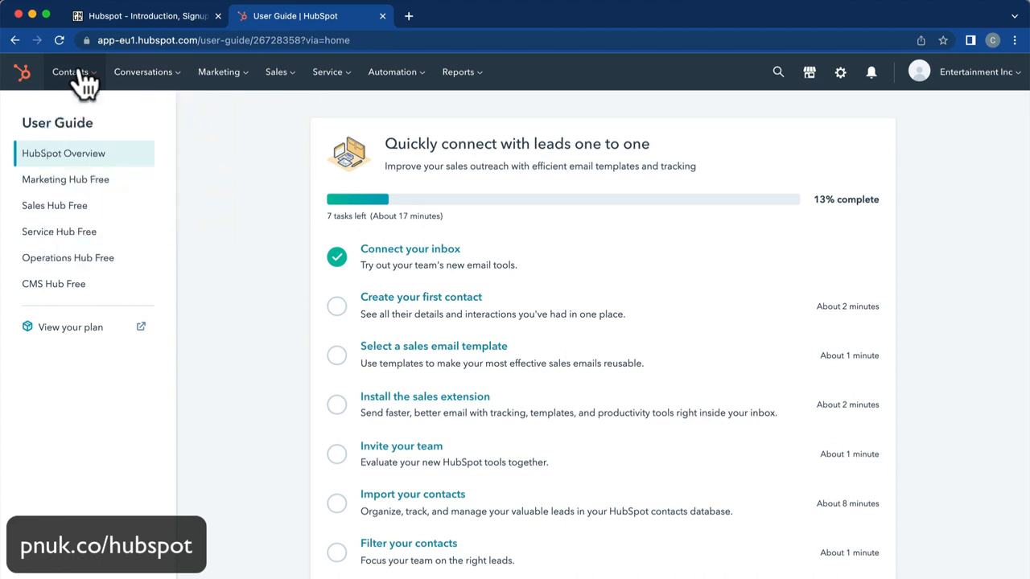
left_click(83, 77)
left_click(121, 220)
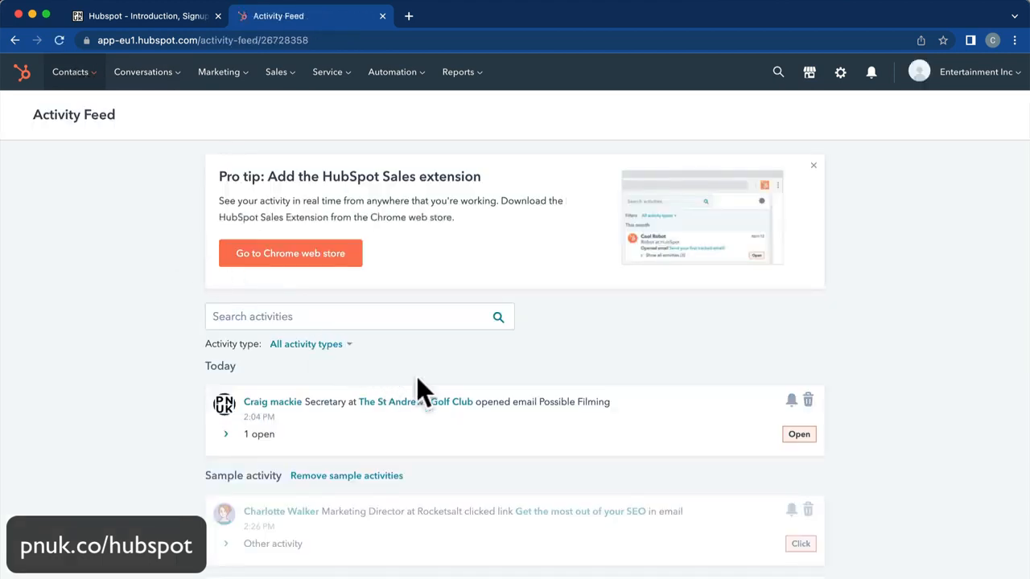
scroll(523, 450, "down", 1)
scroll(522, 414, "down", 3)
scroll(519, 410, "up", 5)
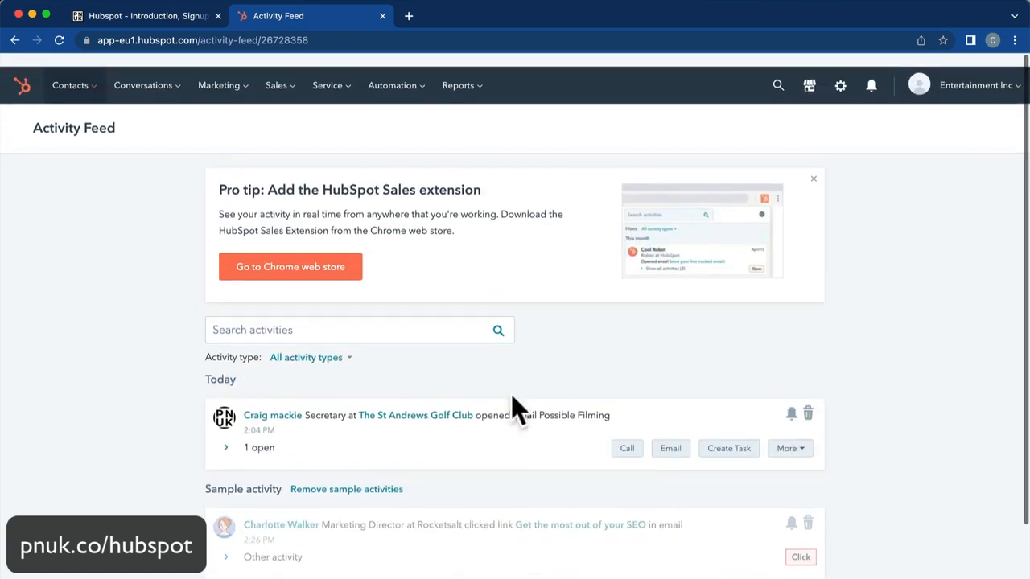
Open the Tasks list from the Sales menu.
left_click(239, 81)
left_click(290, 89)
left_click(290, 91)
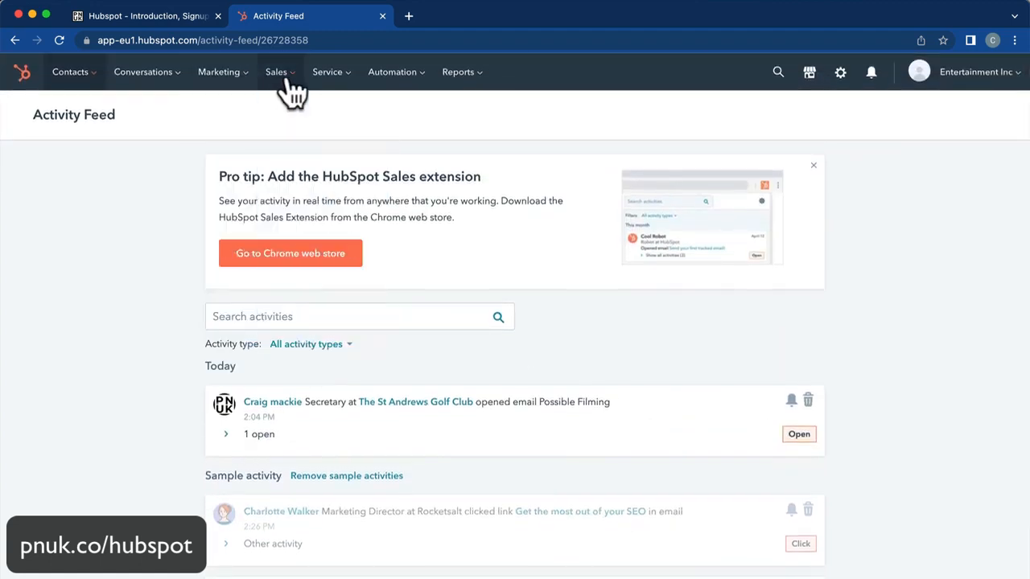
left_click(292, 92)
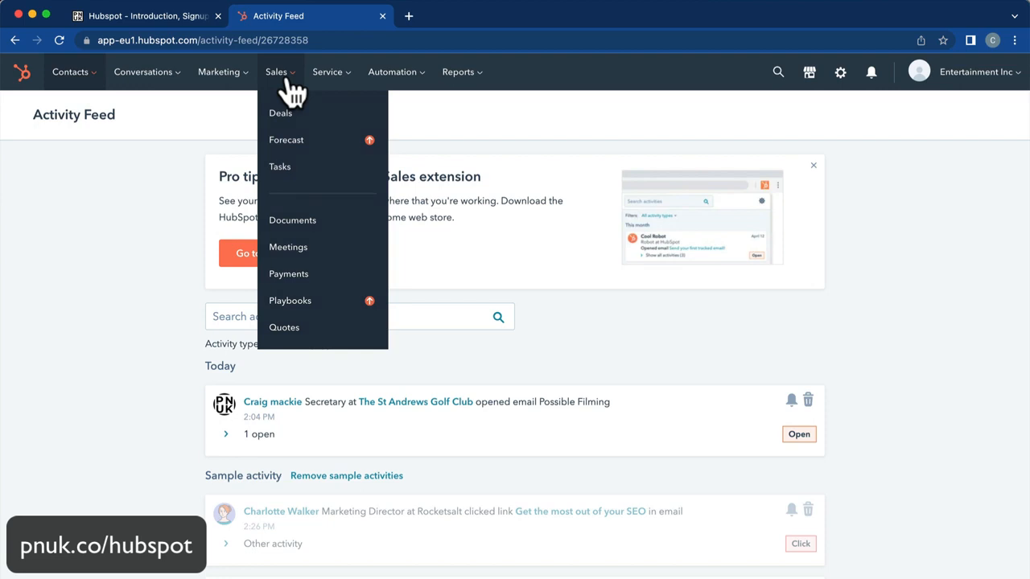
left_click(286, 168)
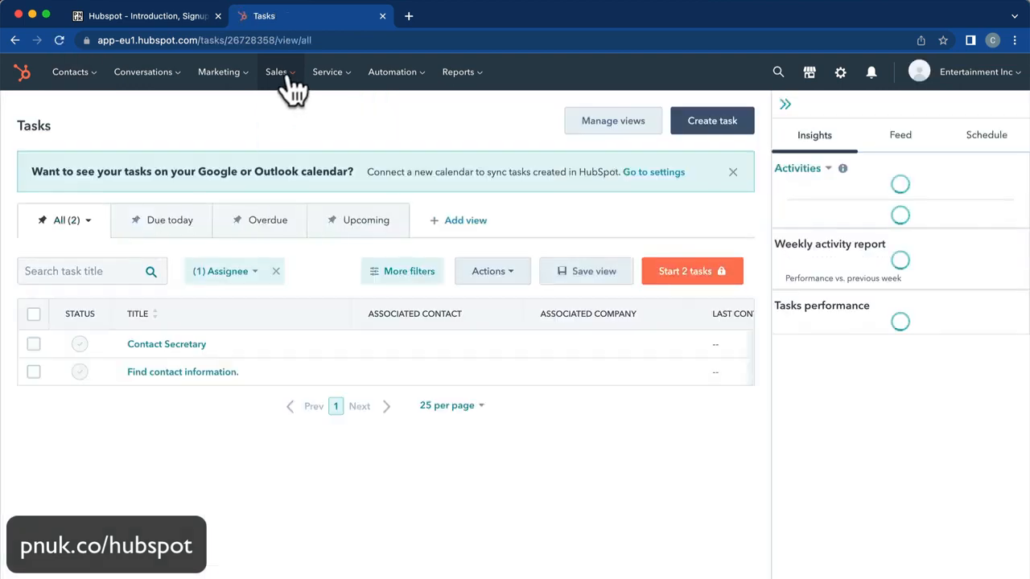
left_click(292, 92)
left_click(280, 167)
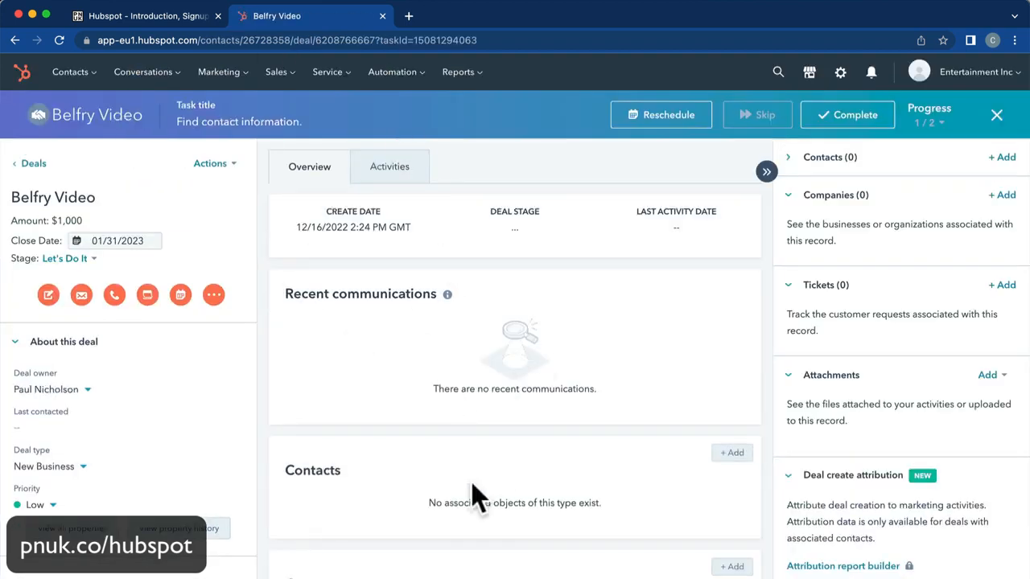
Search Google in a new tab for The Belfry hotel.
left_click(409, 16)
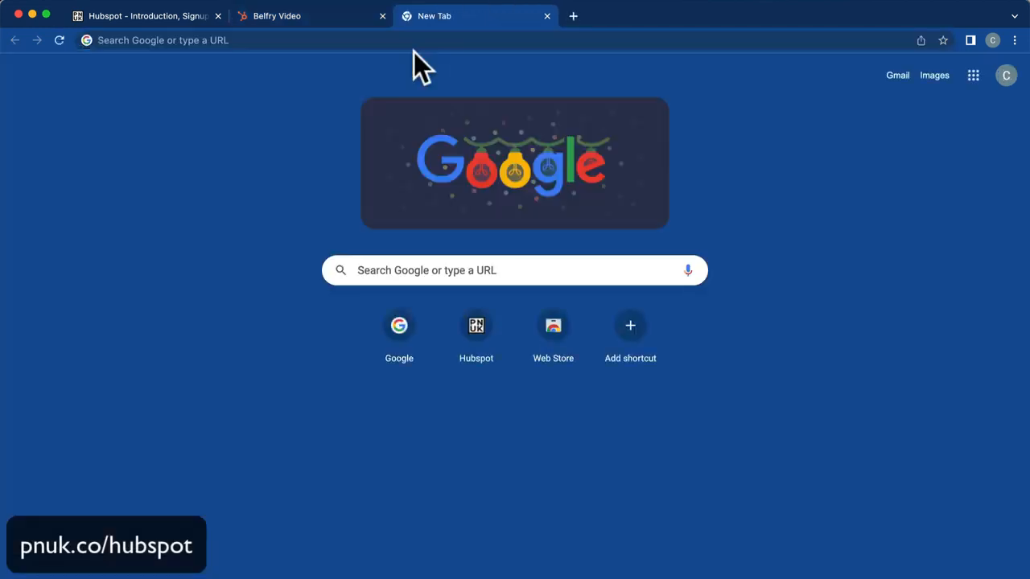
left_click(375, 272)
type("the belfry")
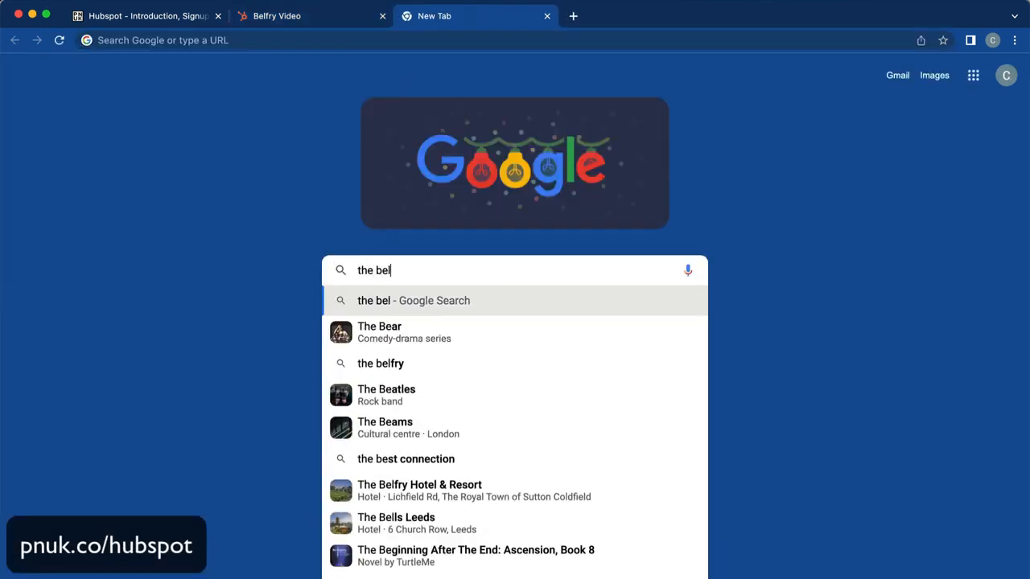
key("Down")
key("Down")
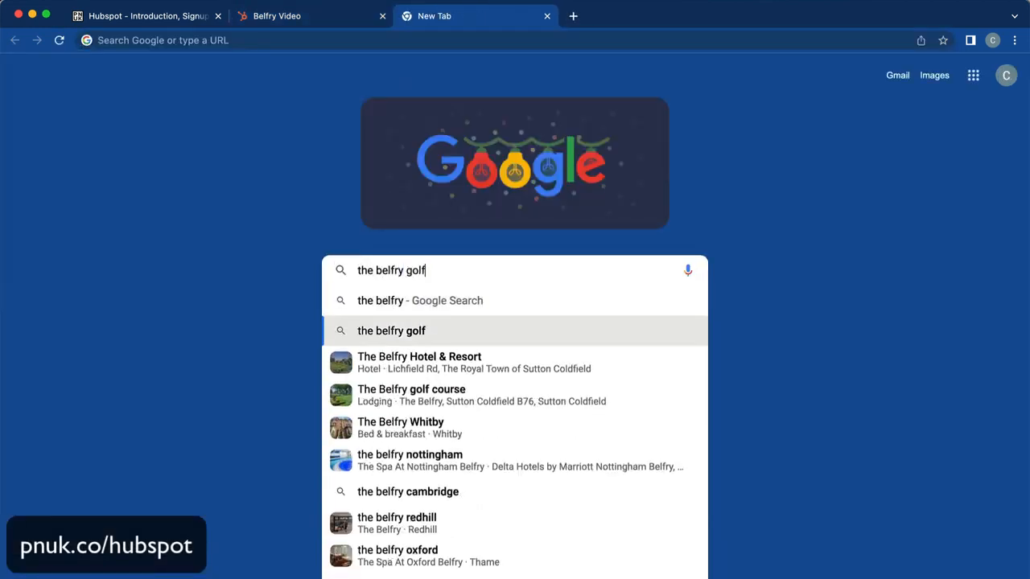
key("Return")
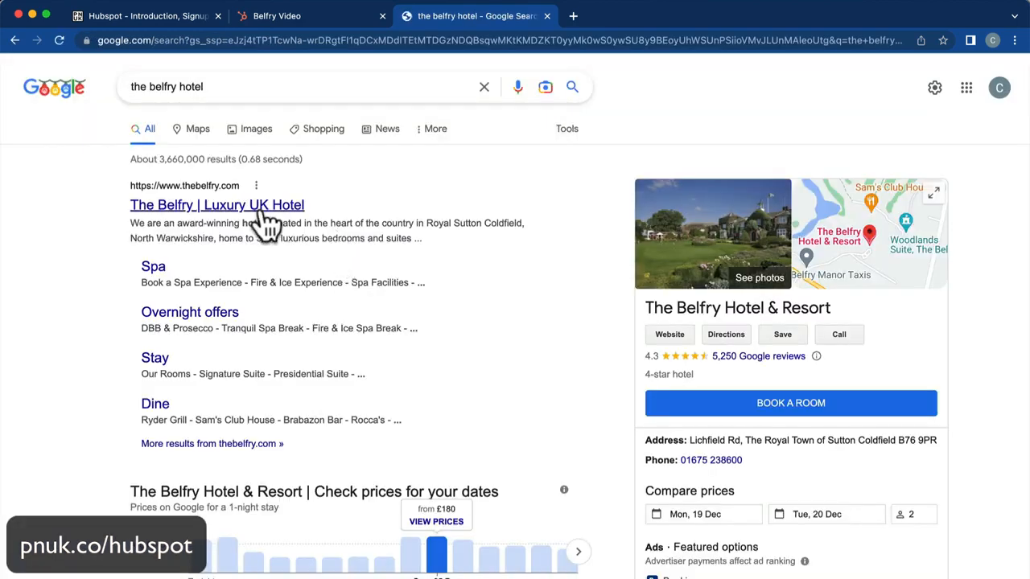
Check the thebelfry.com result's link options, then go back to the Belfry Video deal.
right_click(251, 198)
left_click(288, 291)
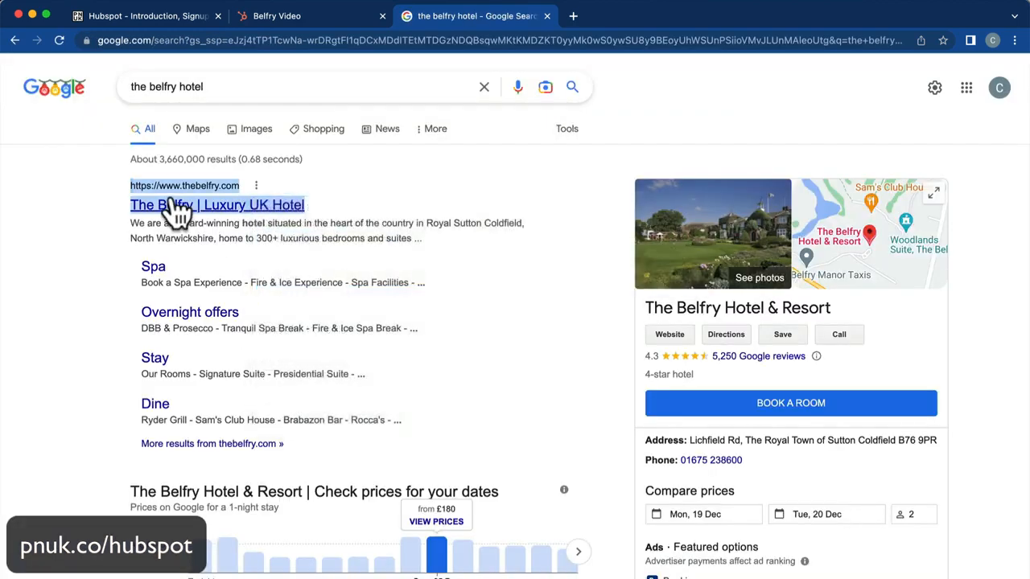
left_click(266, 19)
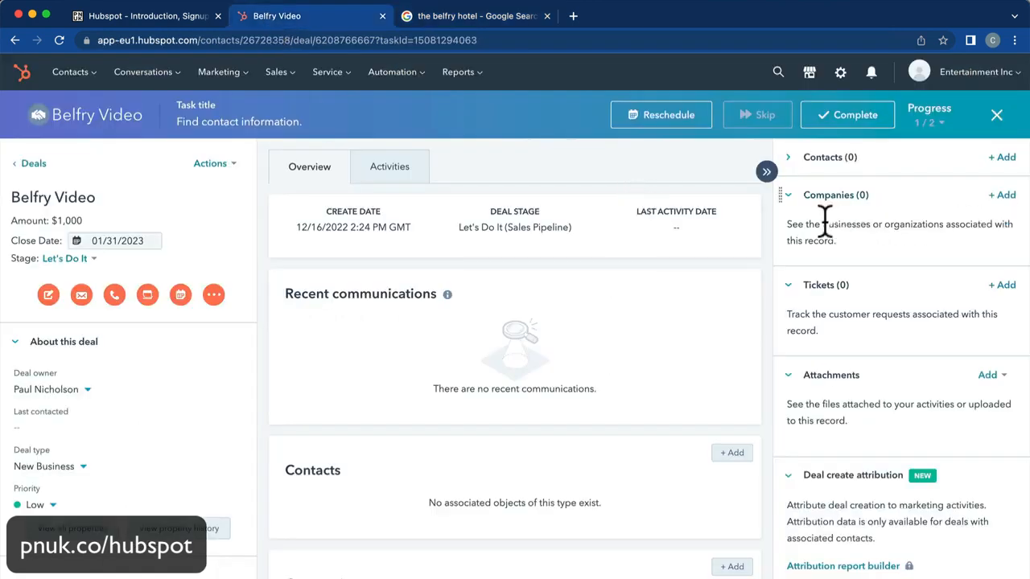
Create The Belfry Hotel & Resort company on the deal from the pasted domain thebelfry.com.
left_click(1002, 195)
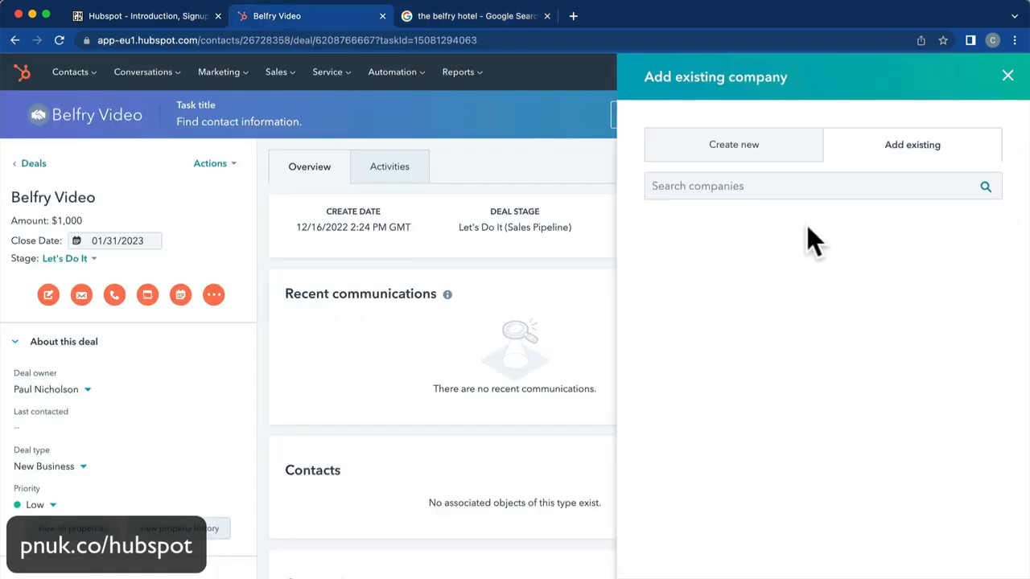
left_click(716, 192)
left_click(712, 151)
left_click(681, 229)
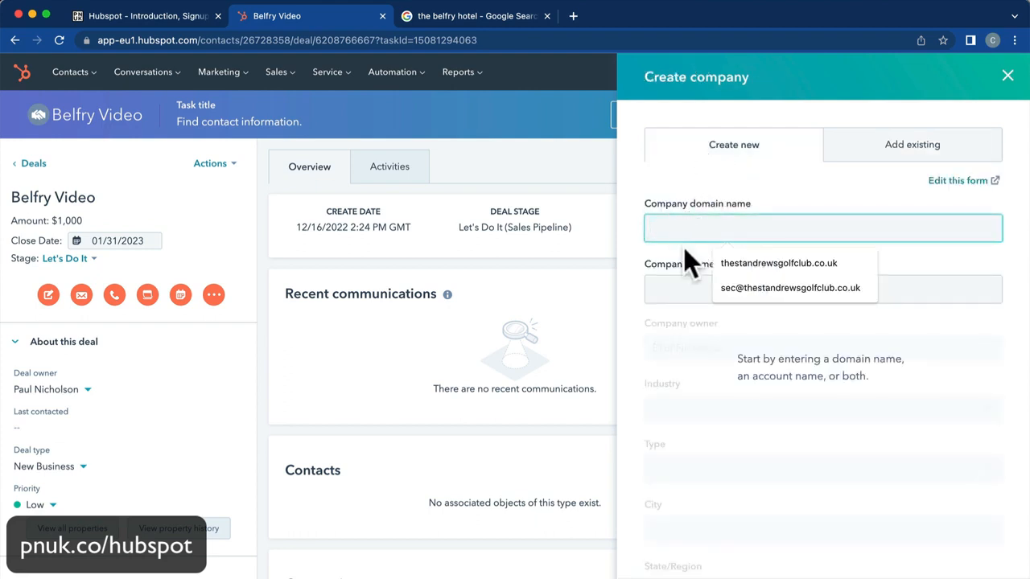
key("super+v")
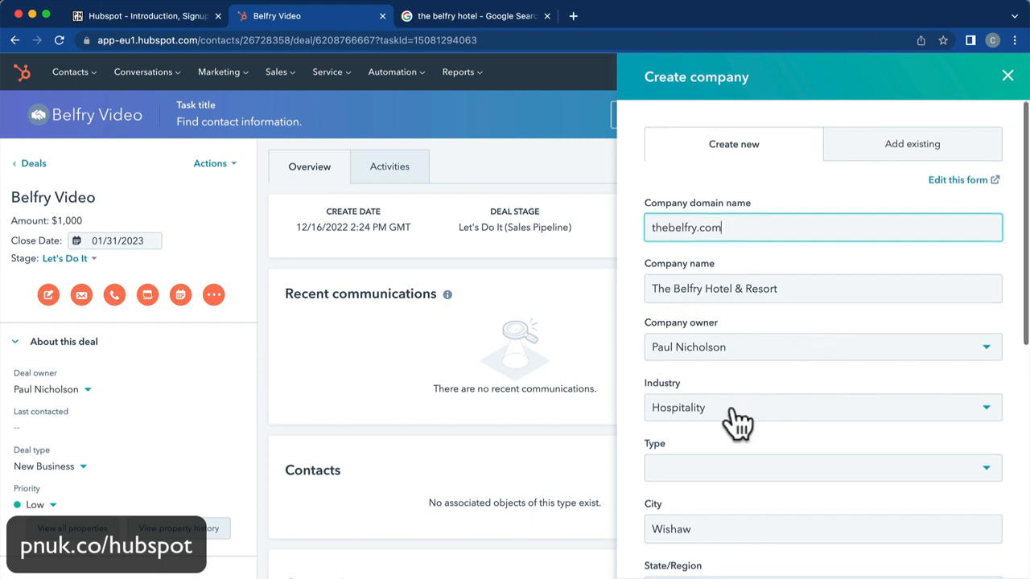
scroll(734, 415, "down", 3)
scroll(704, 294, "down", 3)
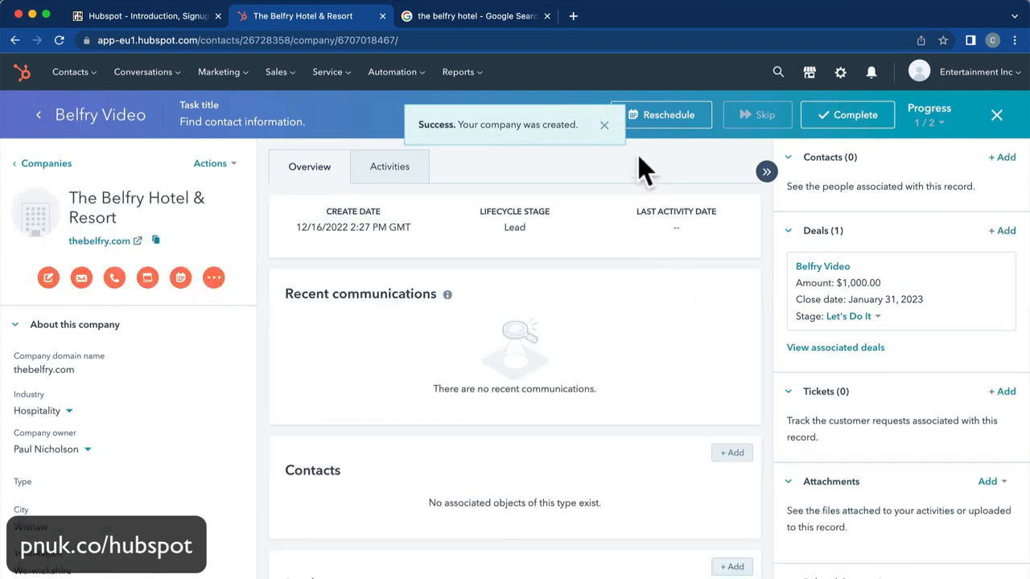
left_click(603, 125)
Open thebelfry.com, accept cookies, and copy the enquiries e-mail address from the footer.
left_click(478, 16)
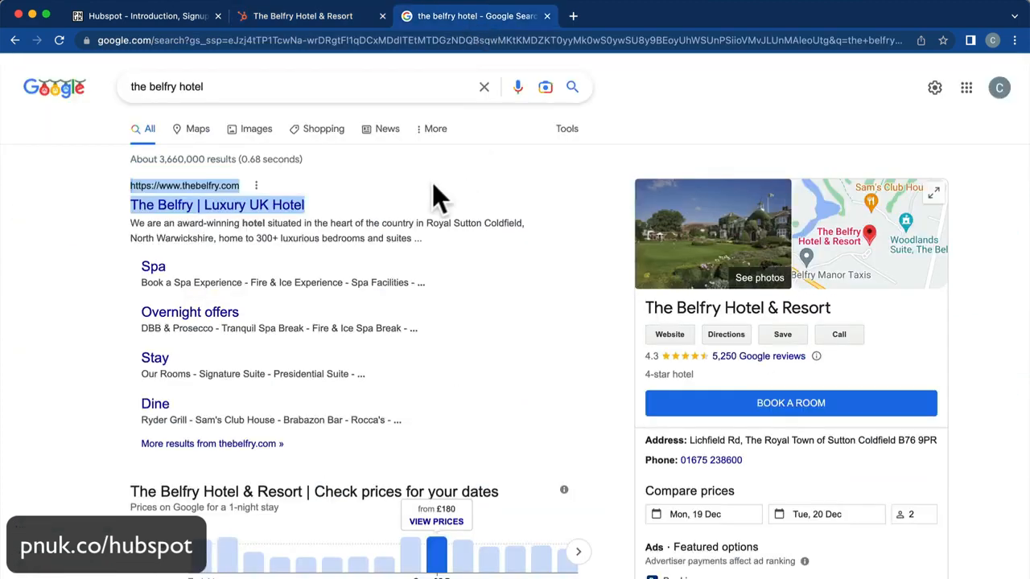
left_click(227, 197)
left_click(480, 372)
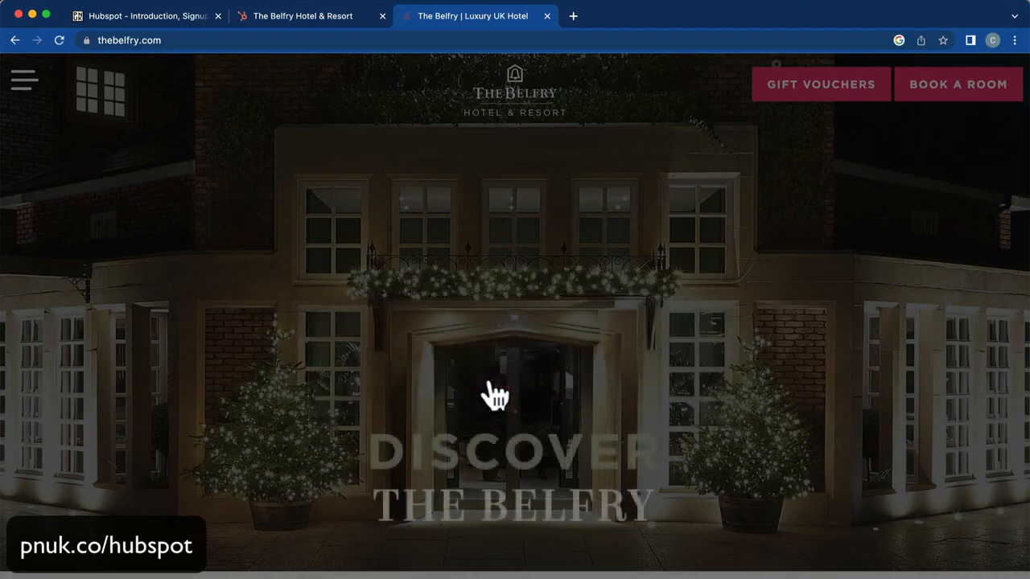
scroll(483, 386, "down", 15)
scroll(489, 383, "down", 20)
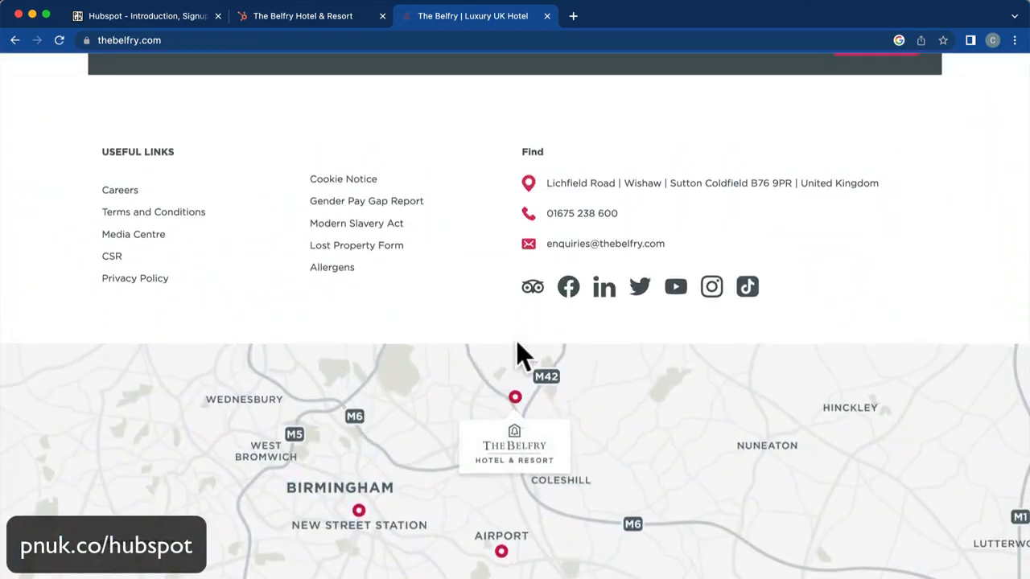
right_click(596, 245)
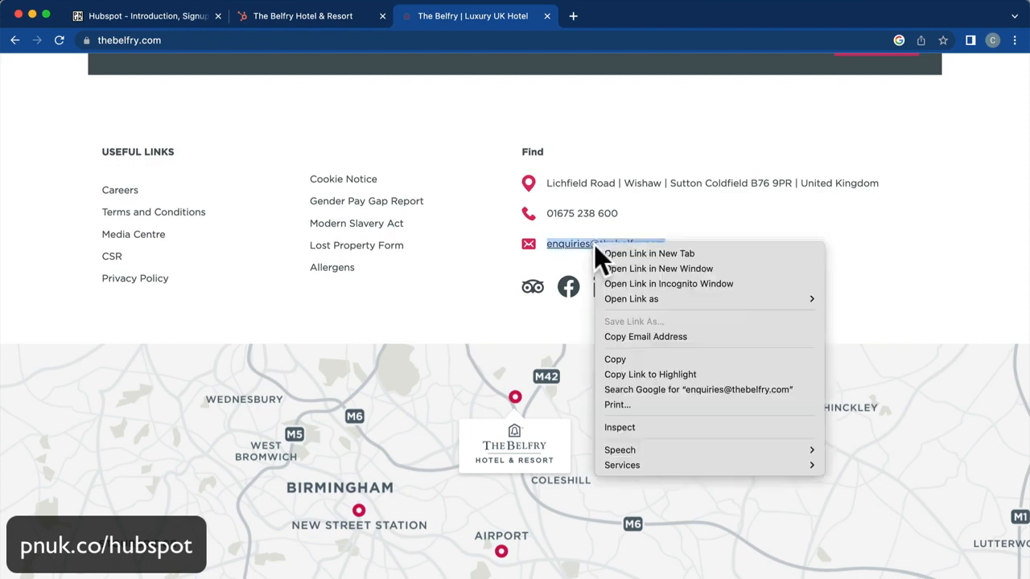
left_click(617, 358)
Create a new company contact with the pasted enquiries e-mail and first name 'Inquiry'.
left_click(299, 21)
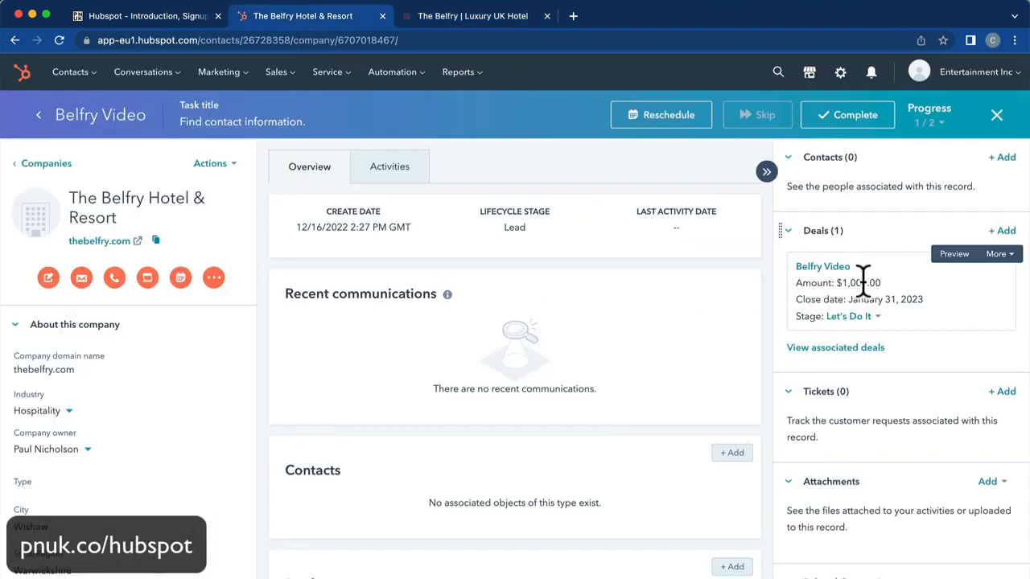
left_click(1001, 159)
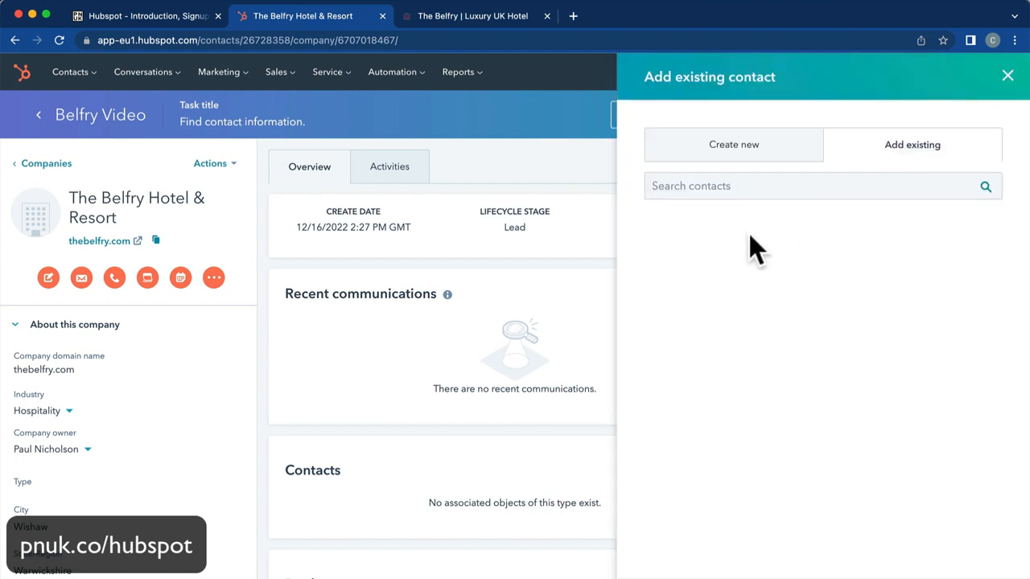
left_click(733, 145)
left_click(719, 229)
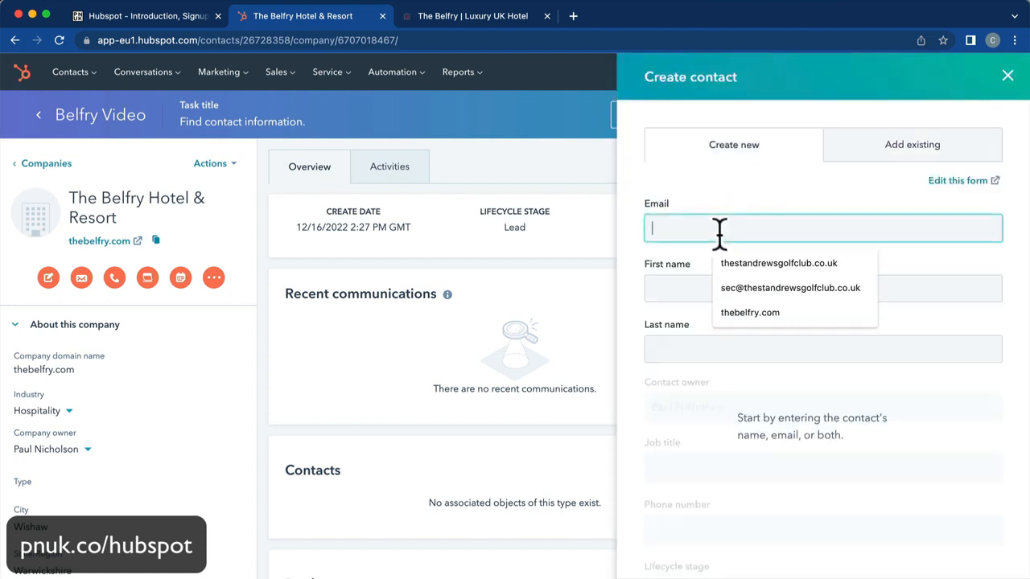
key("super+v")
left_click(690, 289)
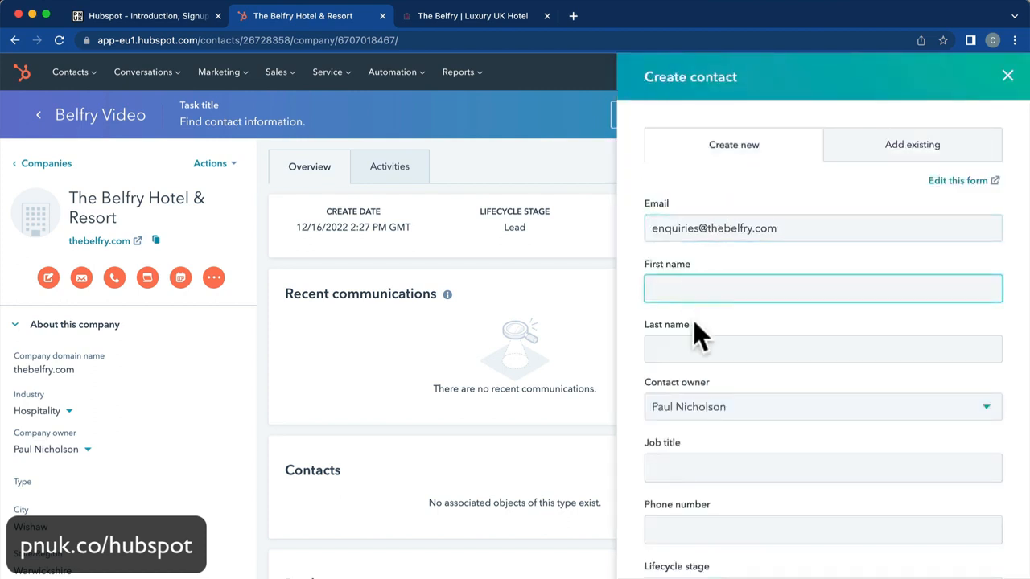
left_click(462, 16)
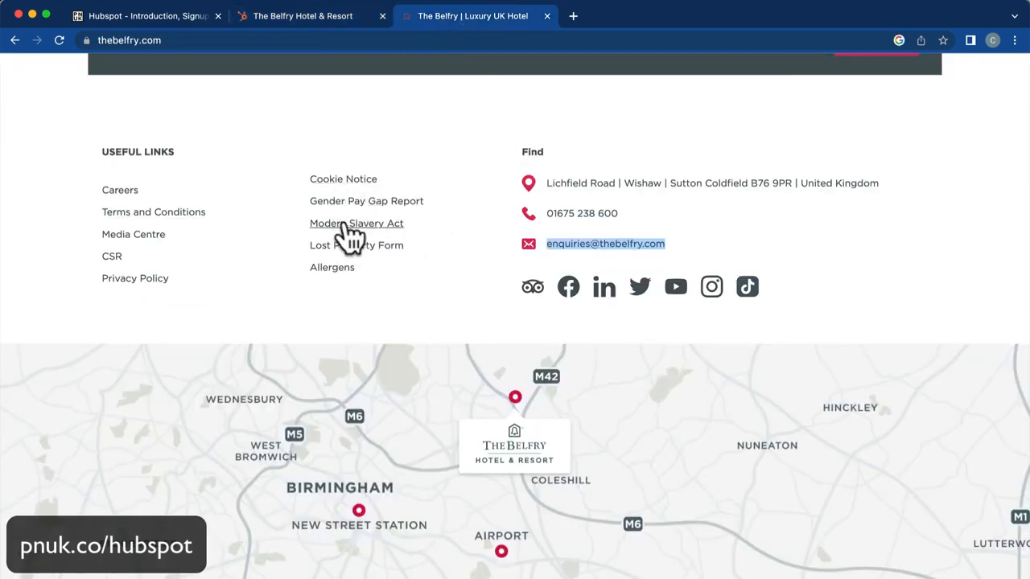
left_click(261, 16)
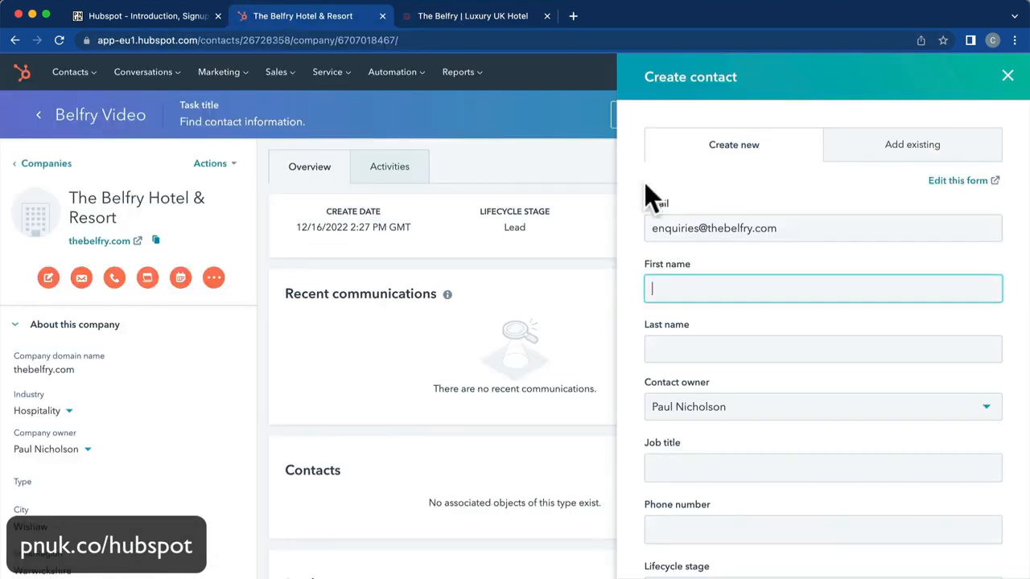
type("Inquiry")
left_click(673, 330)
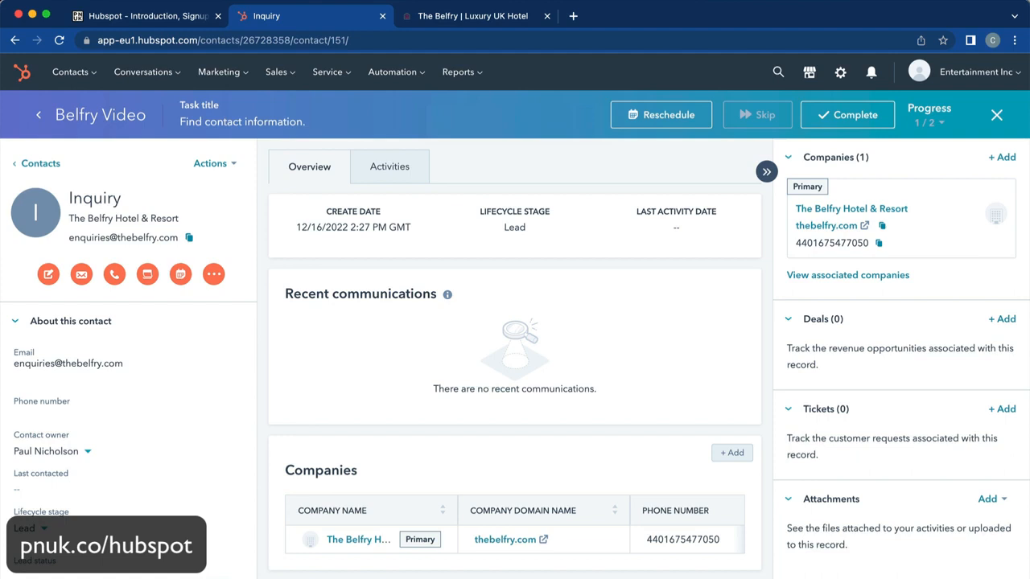
Discard a new task on the Inquiry contact and view its activity history.
left_click(146, 278)
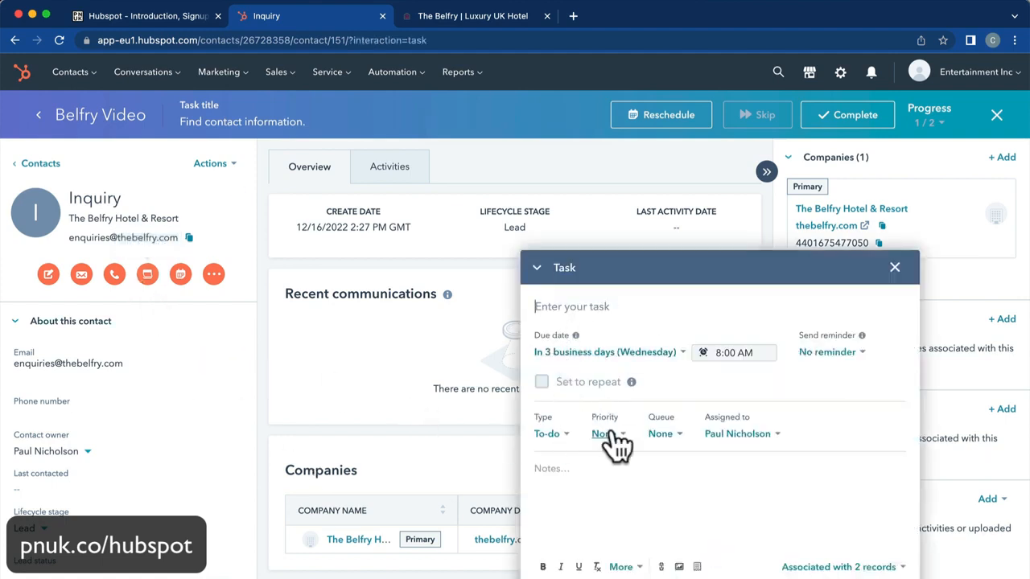
left_click(893, 267)
left_click(366, 173)
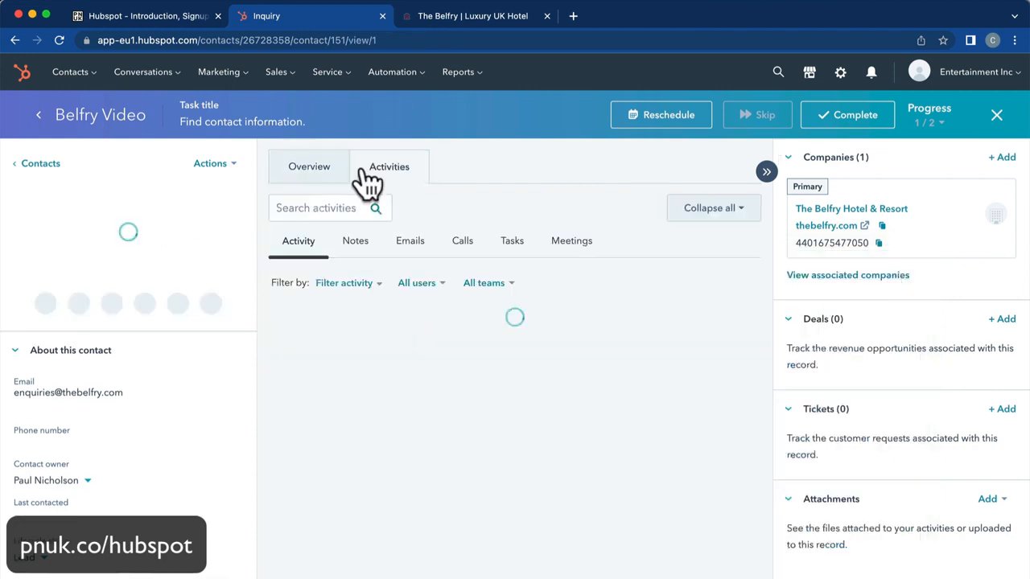
Go from Contacts through The Belfry Hotel & Resort company to the Belfry Video deal.
left_click(19, 163)
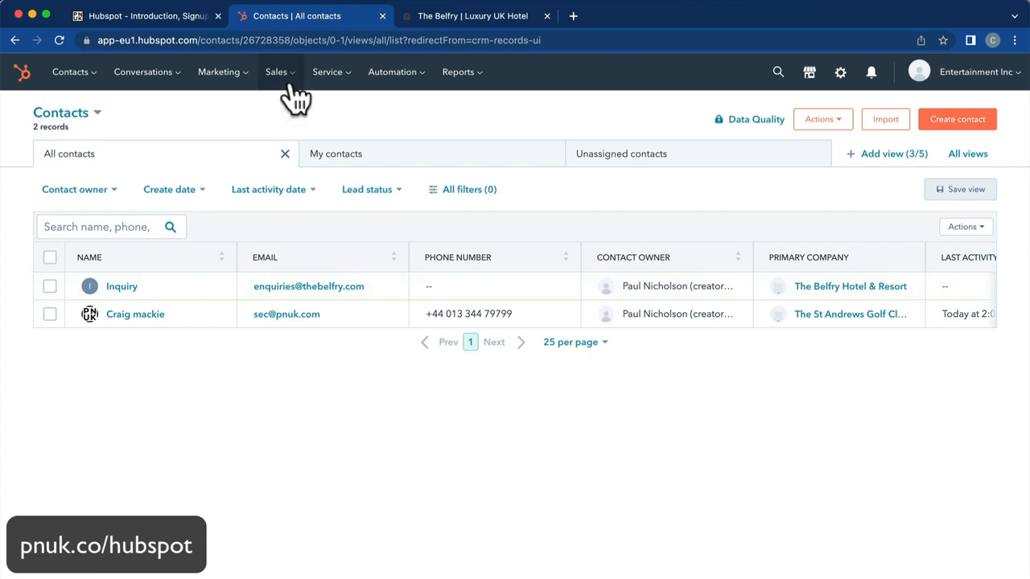
left_click(827, 289)
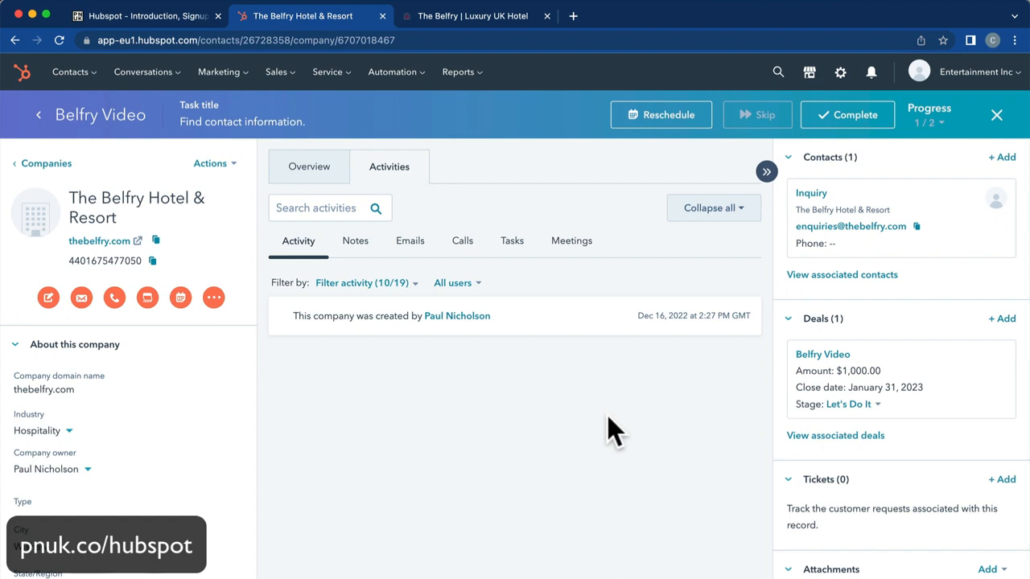
left_click(819, 354)
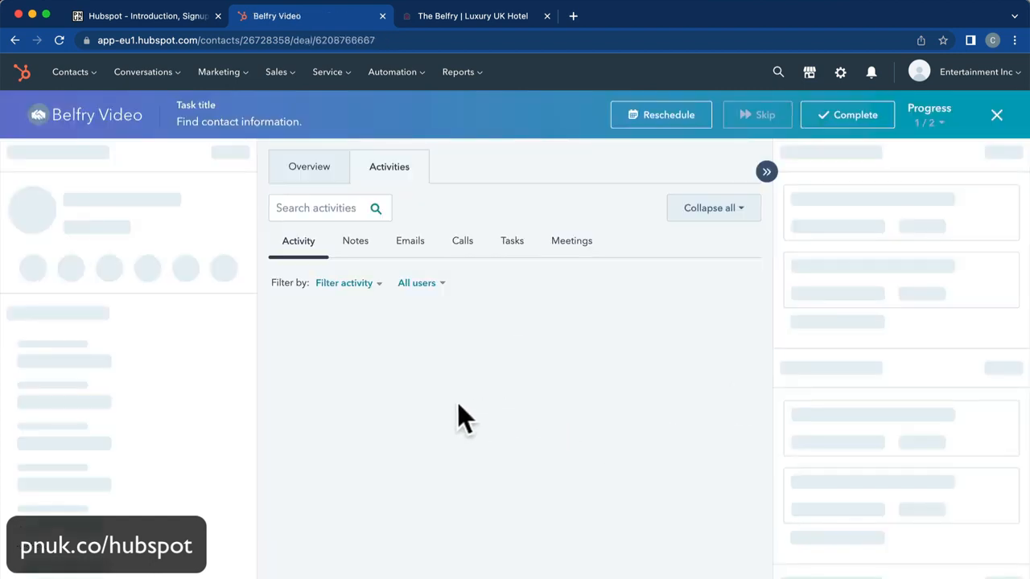
mouse_move(416, 356)
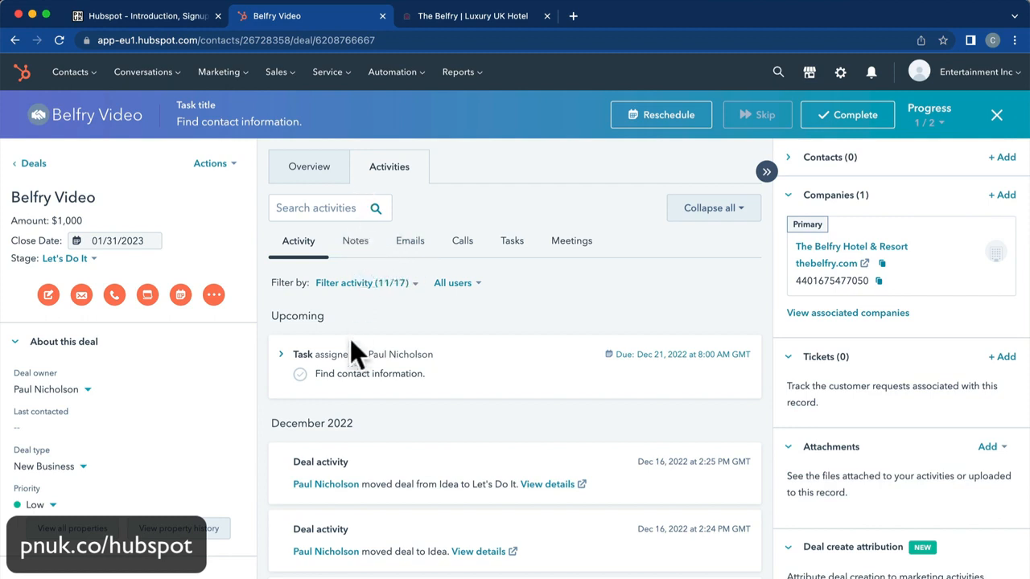
Complete 'Find contact information.', add a 'Make Contact' task, and return to the Deals board.
left_click(300, 375)
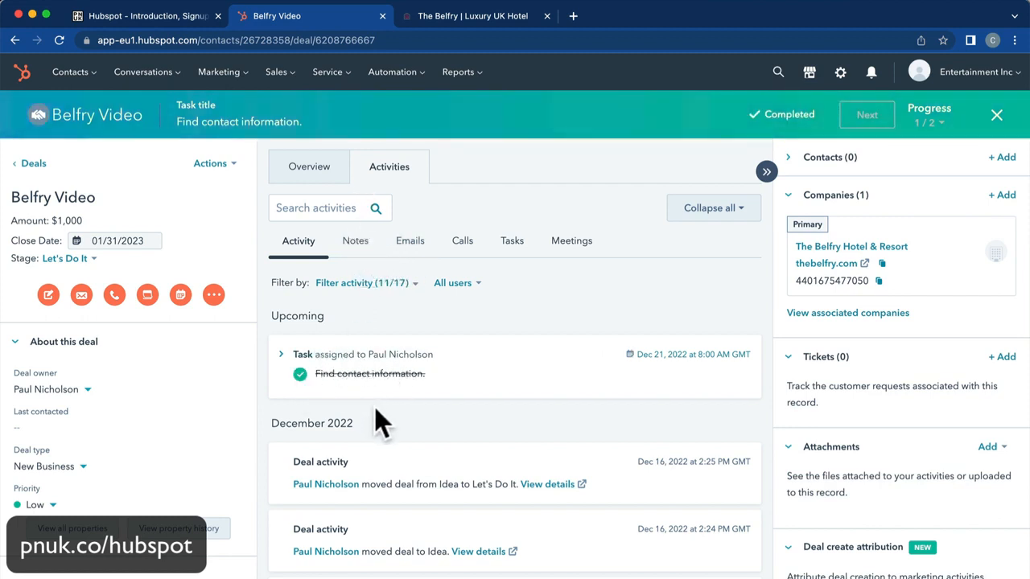
left_click(180, 294)
type("Make Contact")
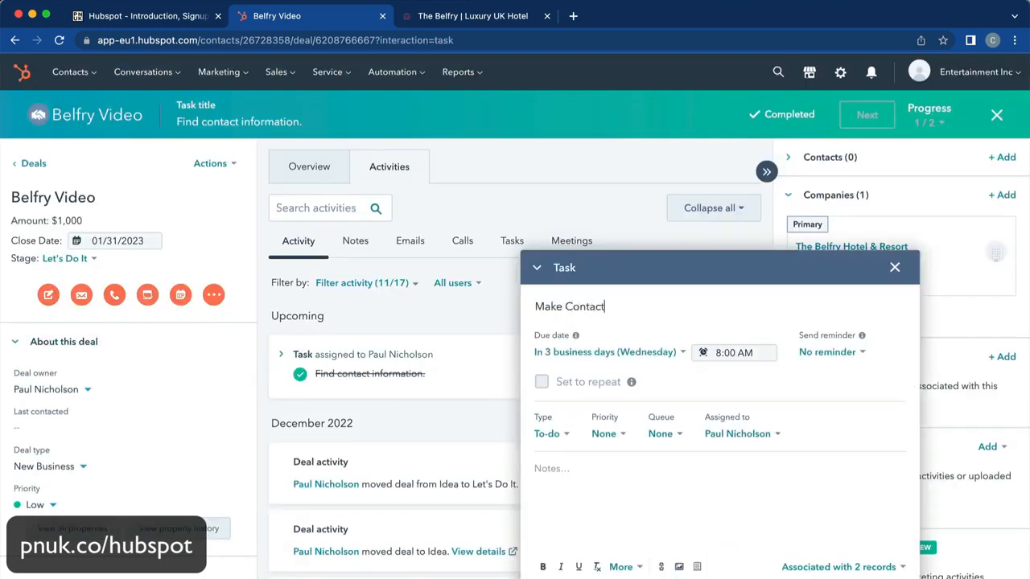
left_click(555, 578)
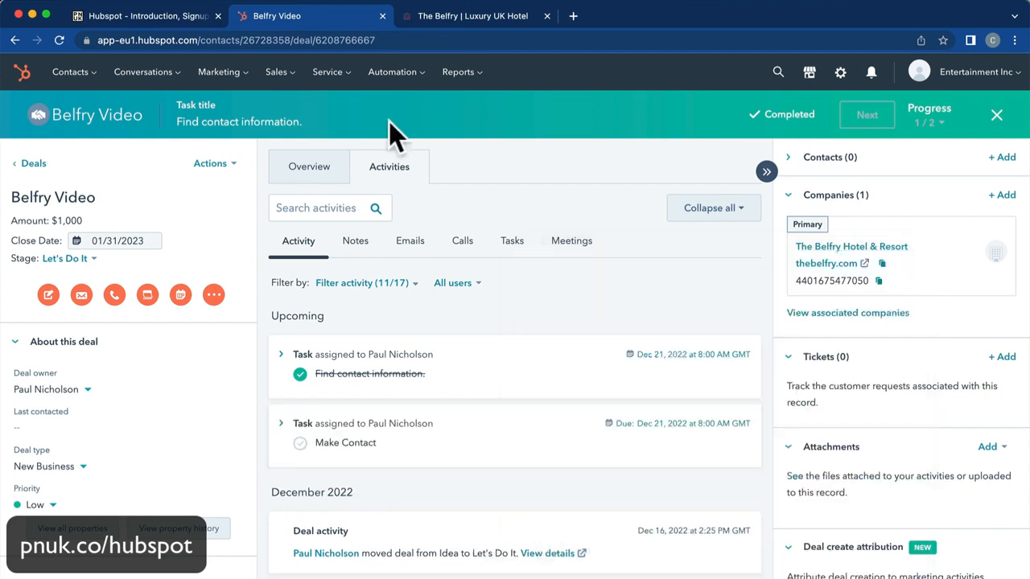
left_click(276, 71)
left_click(282, 113)
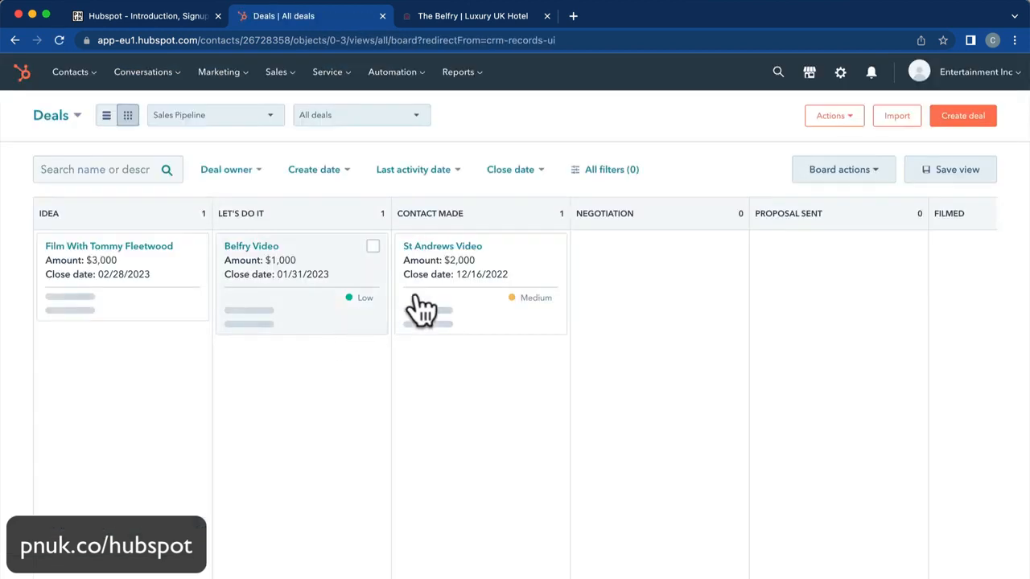
Move Belfry Video into Contact Made and view the St Andrews Video deal overview.
left_click_drag(273, 270, 490, 414)
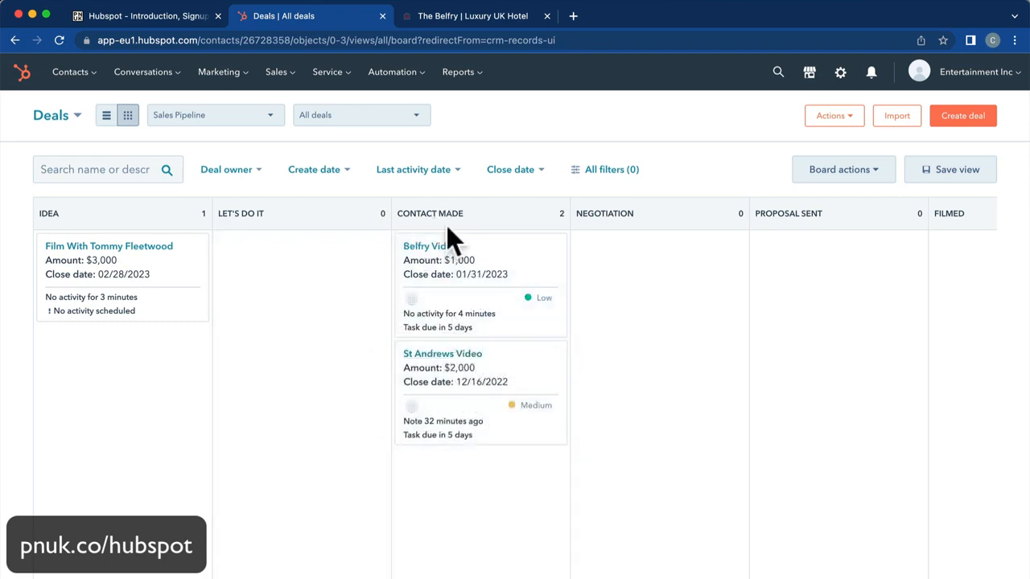
left_click(460, 356)
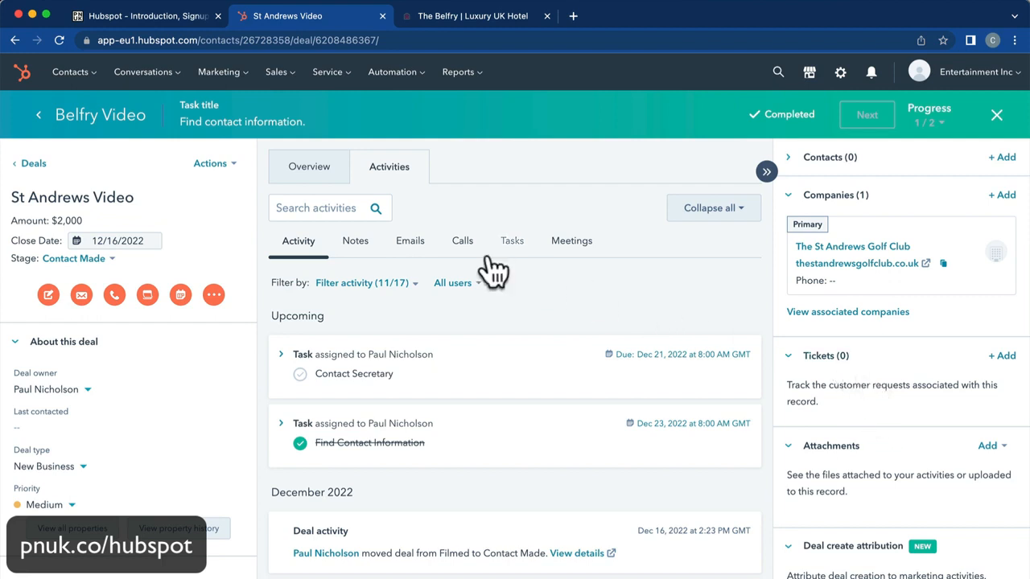
left_click(301, 179)
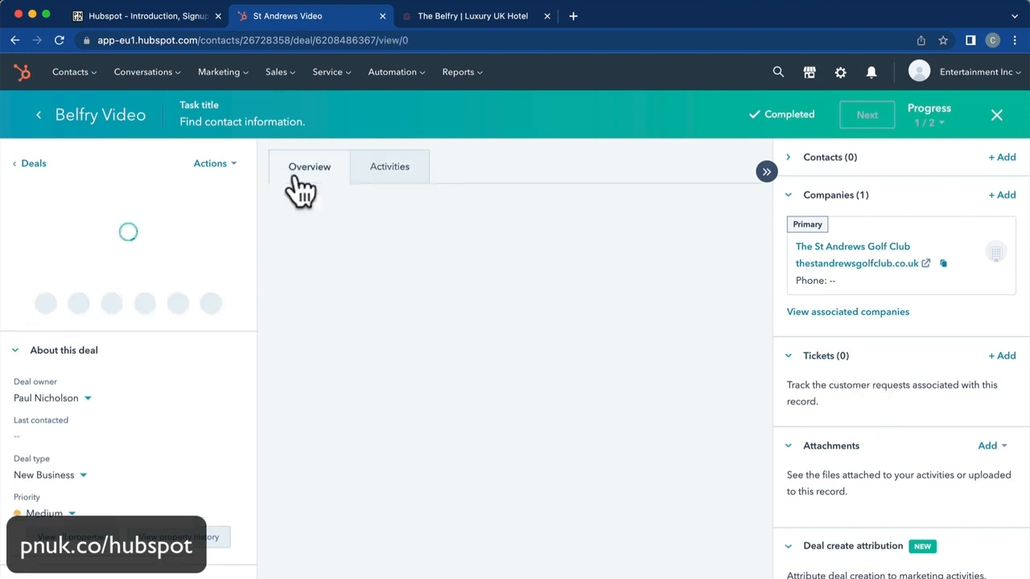
Look at The St Andrews Golf Club company, then reopen Belfry Video from the Deals board.
left_click(822, 199)
left_click(822, 201)
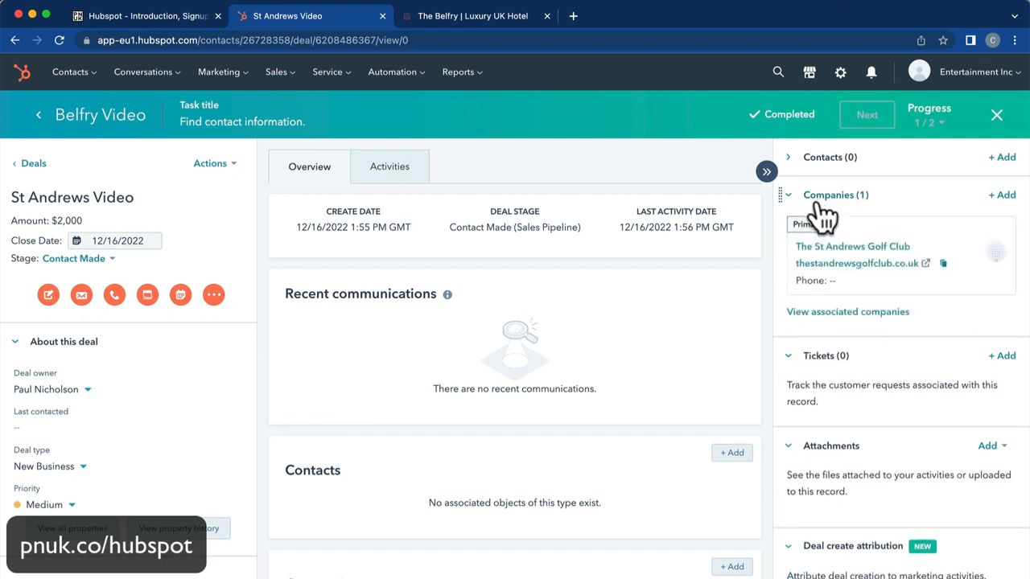
left_click(836, 245)
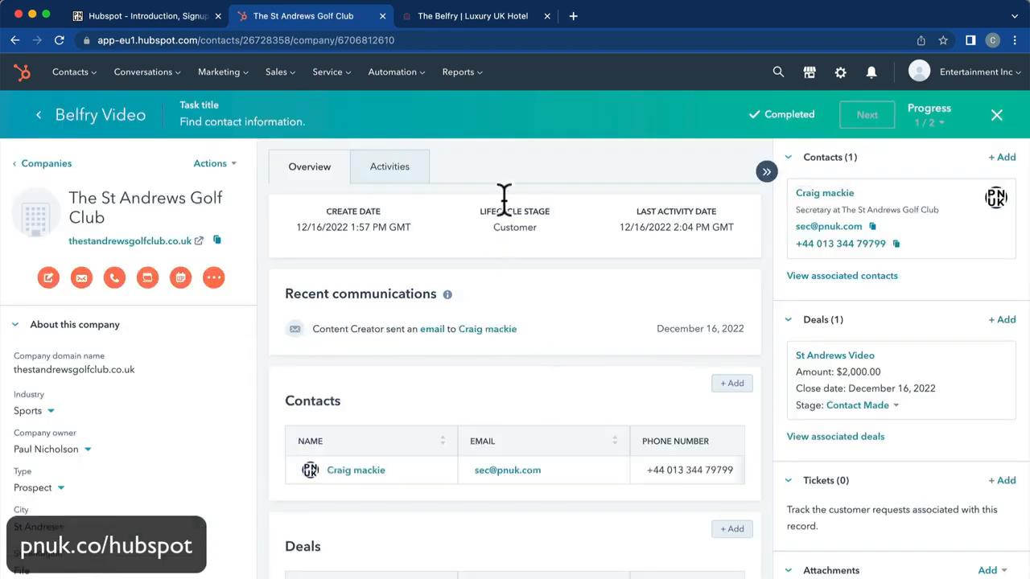
mouse_move(277, 77)
left_click(290, 114)
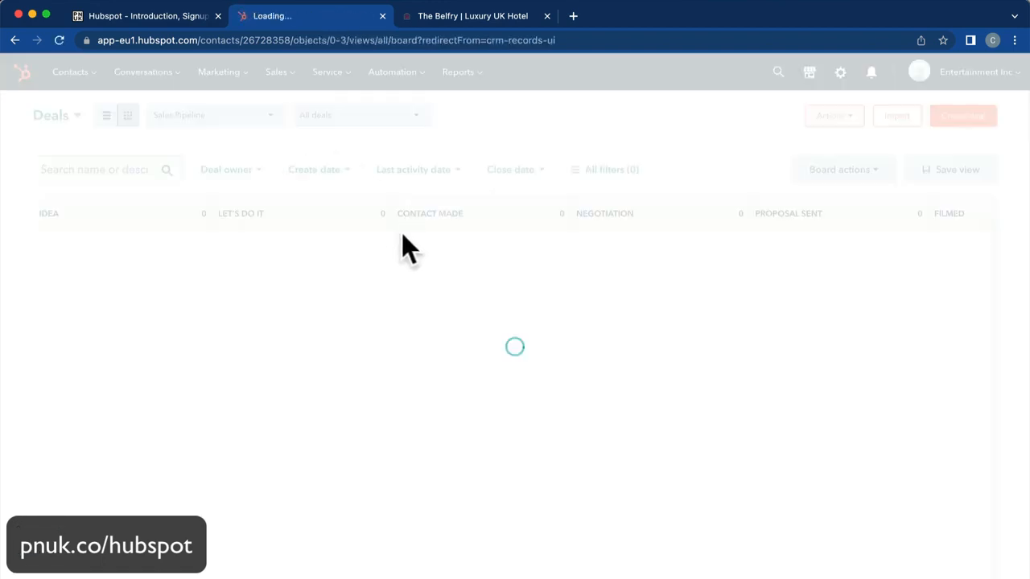
left_click(441, 251)
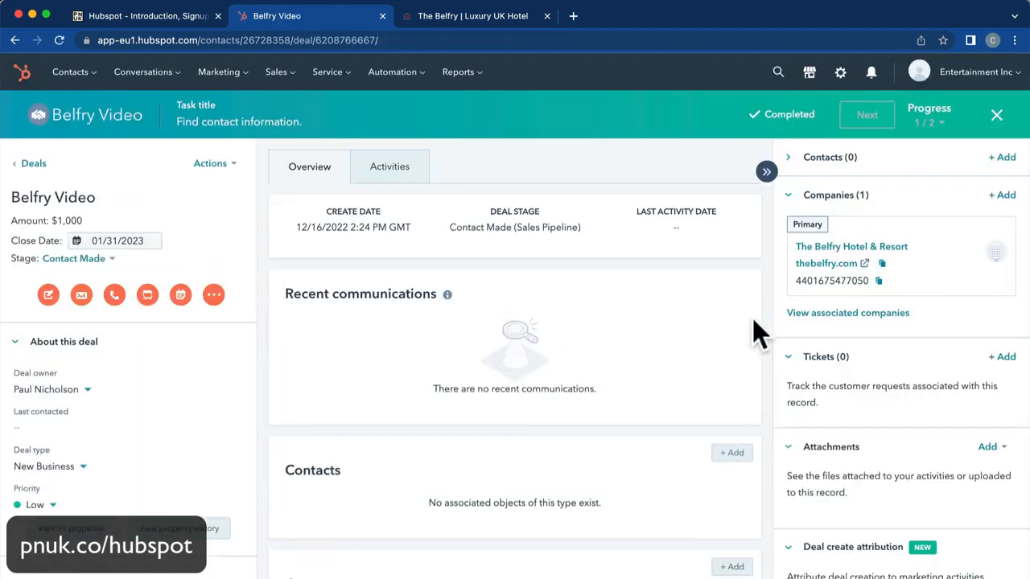
mouse_move(812, 292)
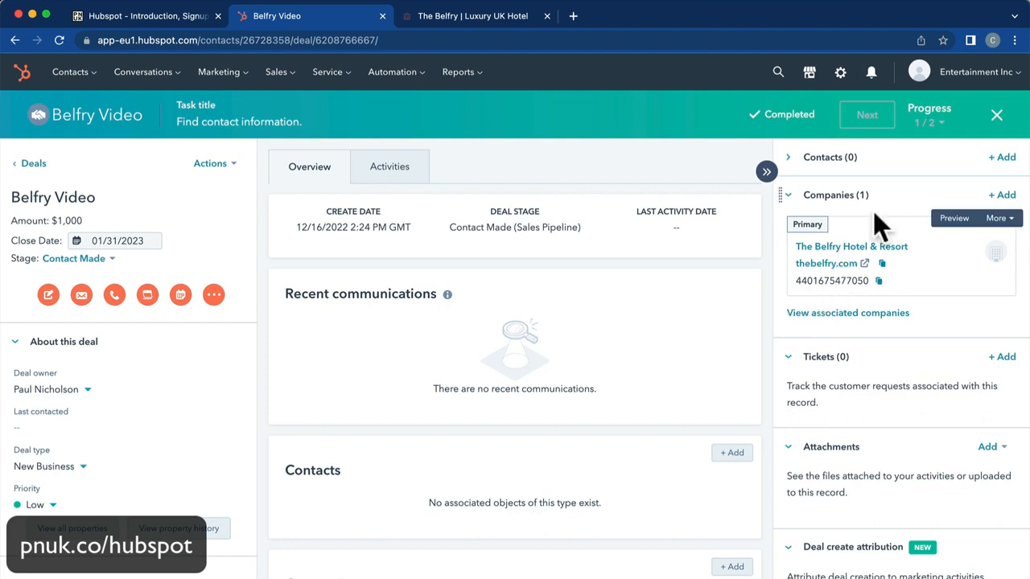
Start a new contact on the deal, initially typing the names into the wrong fields.
left_click(893, 161)
left_click(1004, 158)
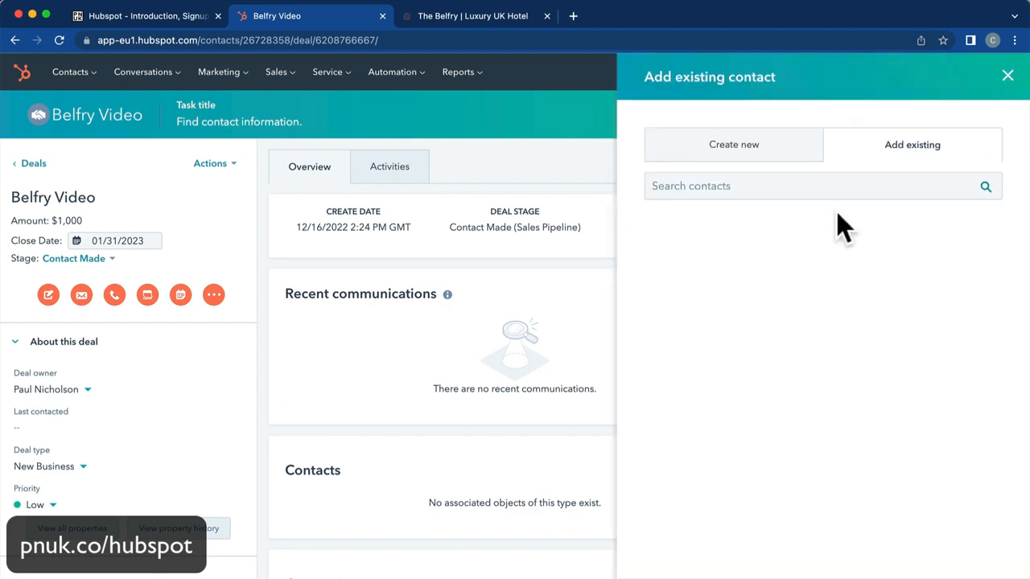
left_click(705, 152)
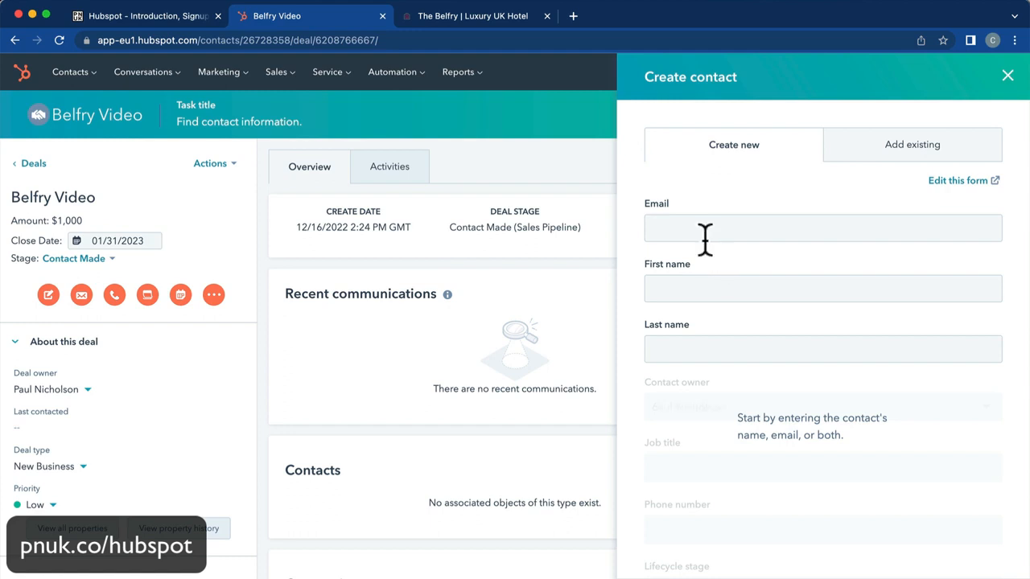
left_click(705, 233)
type("Jo")
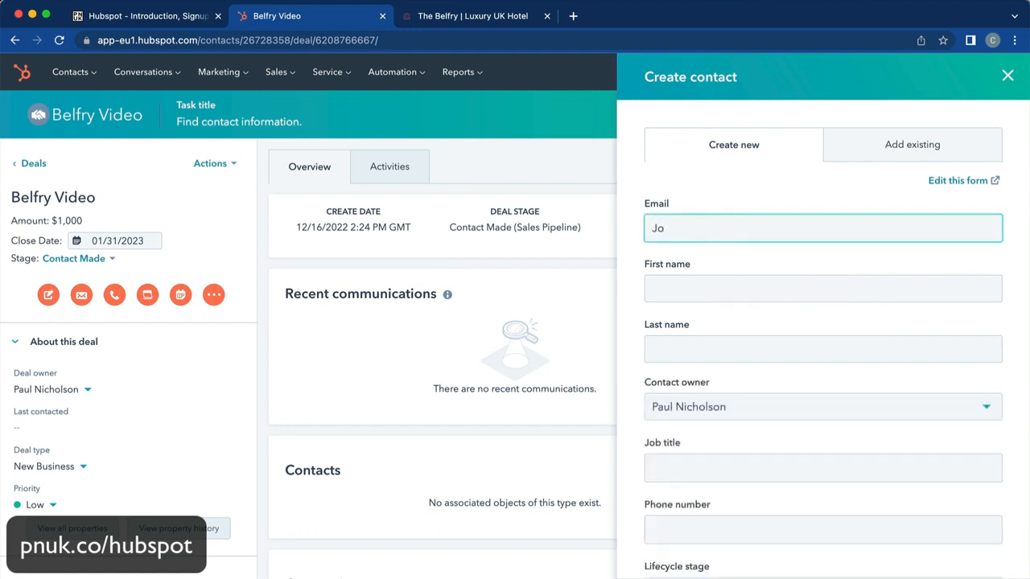
type("e")
key("Tab")
type("Blo")
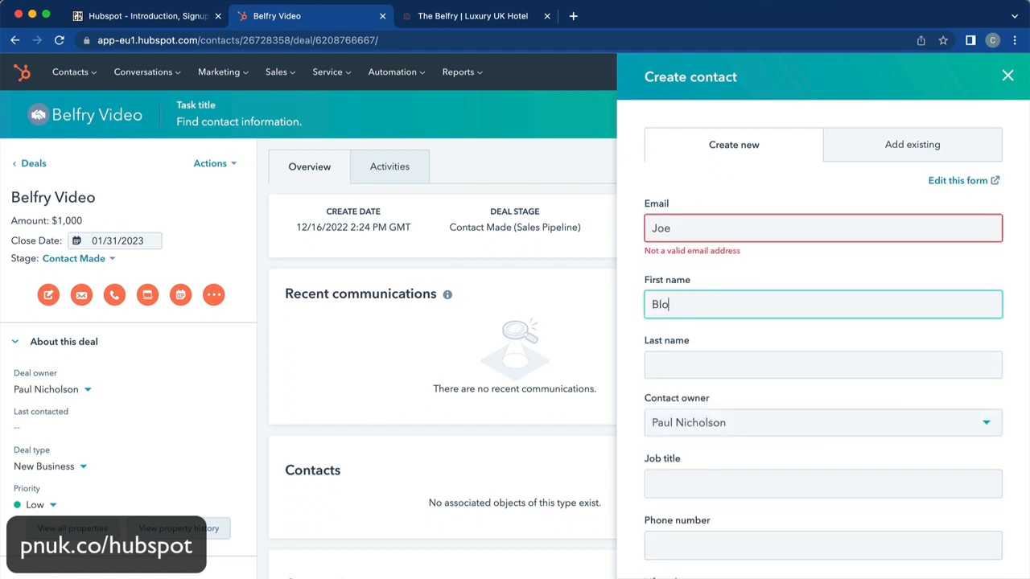
type("ggs")
key("Tab")
Enter the pnuk.com e-mail, first and last name, and Managing Director job title, then create it.
double_click(674, 230)
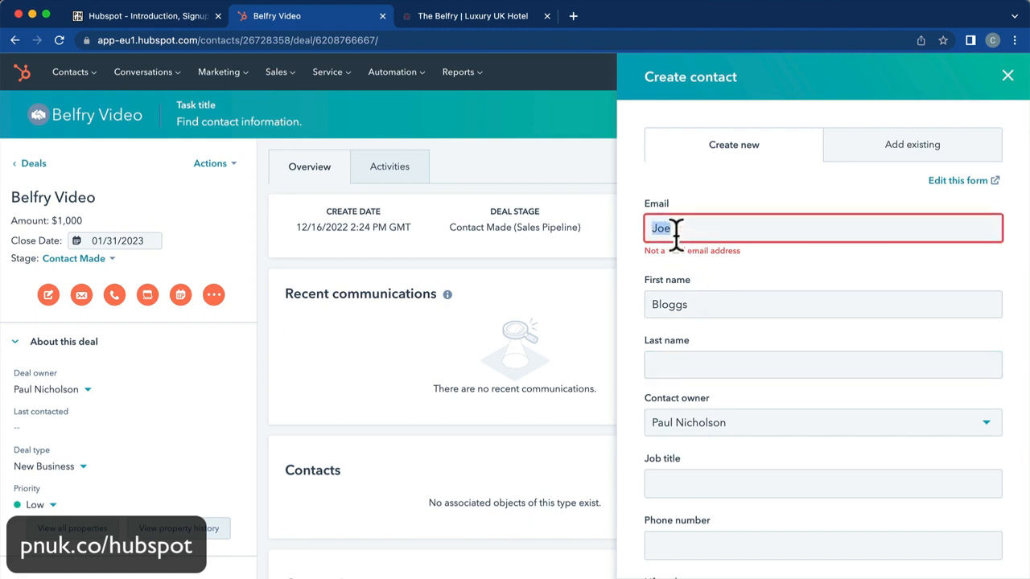
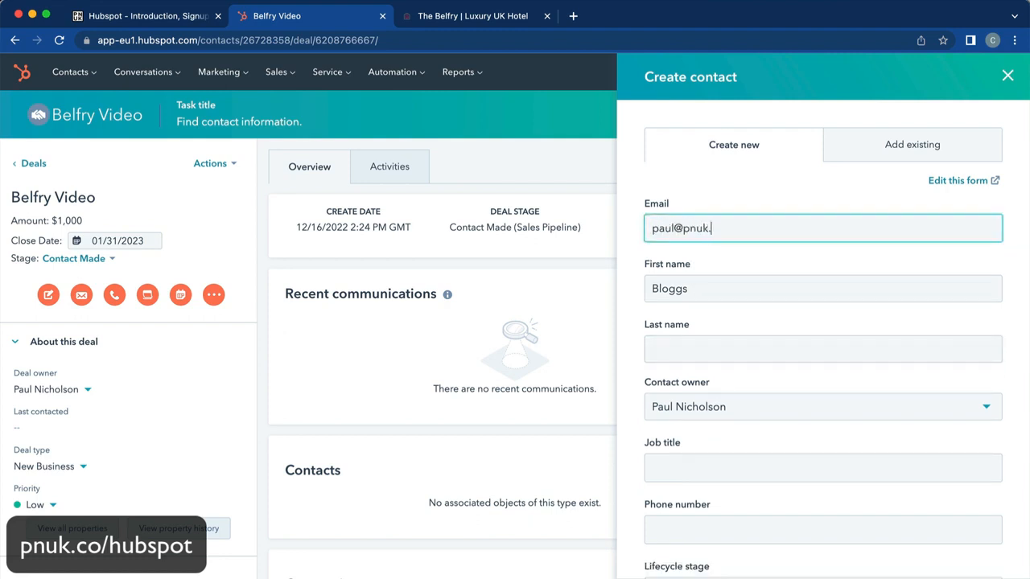
key("Tab")
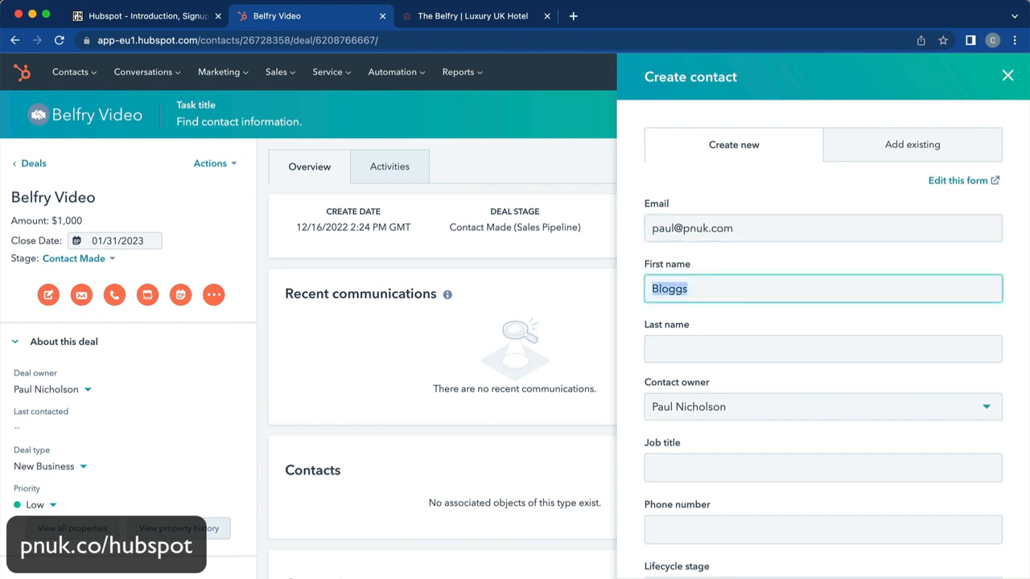
type("Joe B")
key("BackSpace")
key("BackSpace")
key("Tab")
type("Blogg")
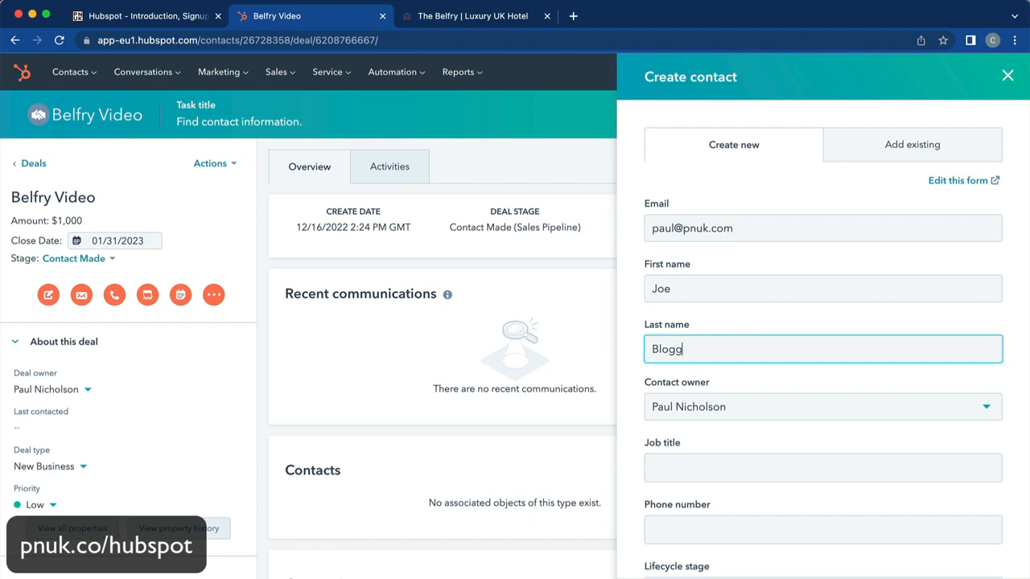
type("s")
key("Tab")
key("Tab")
type("Managing")
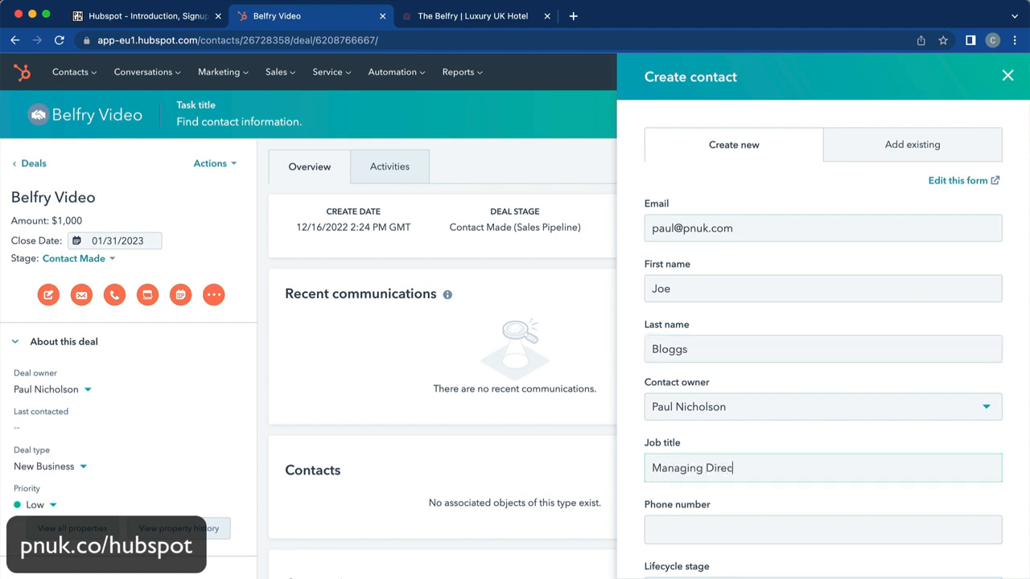
scroll(685, 271, "down", 1)
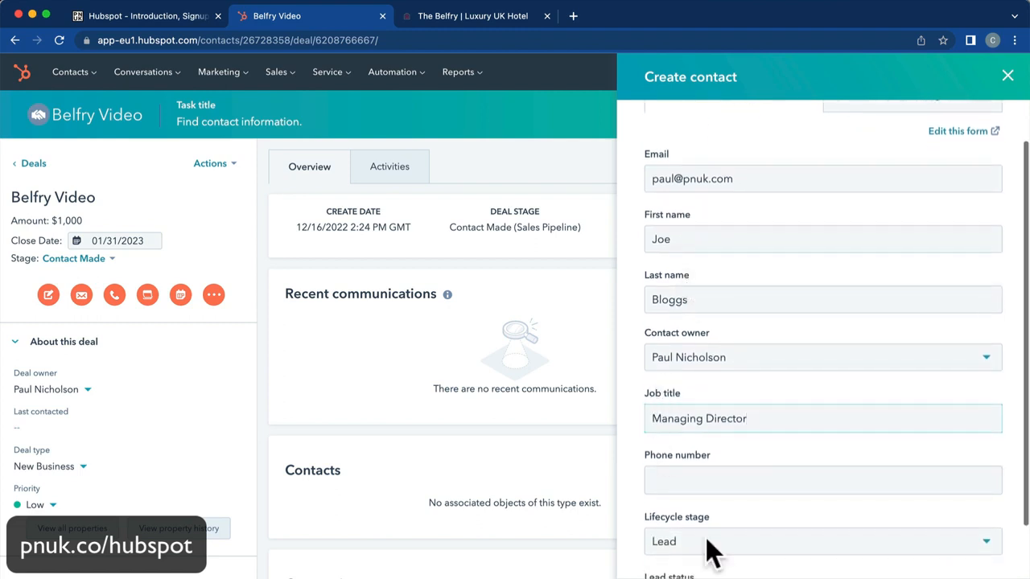
left_click(702, 578)
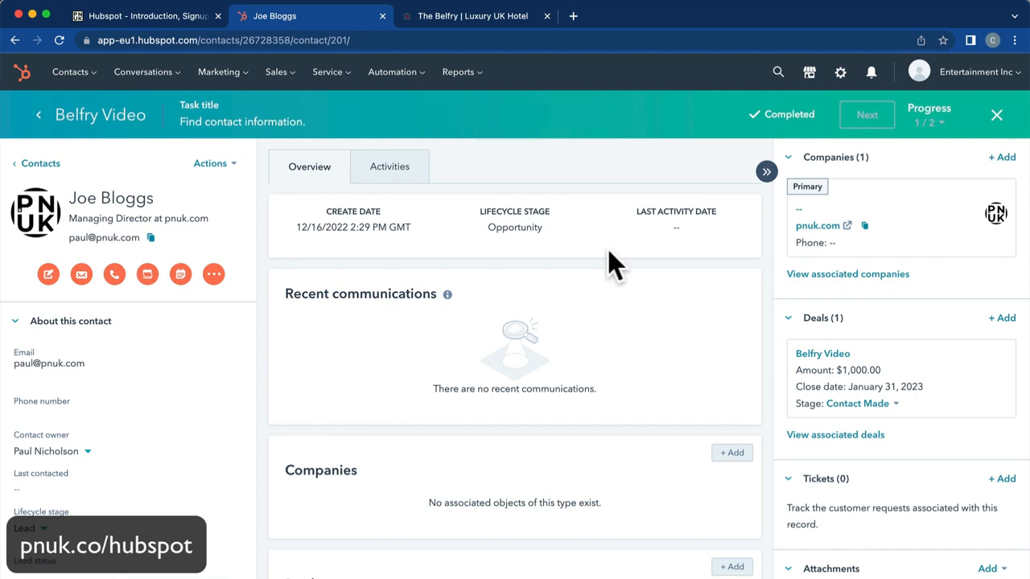
Reopen the Belfry Video deal from the contact and start an email to its contact.
mouse_move(834, 392)
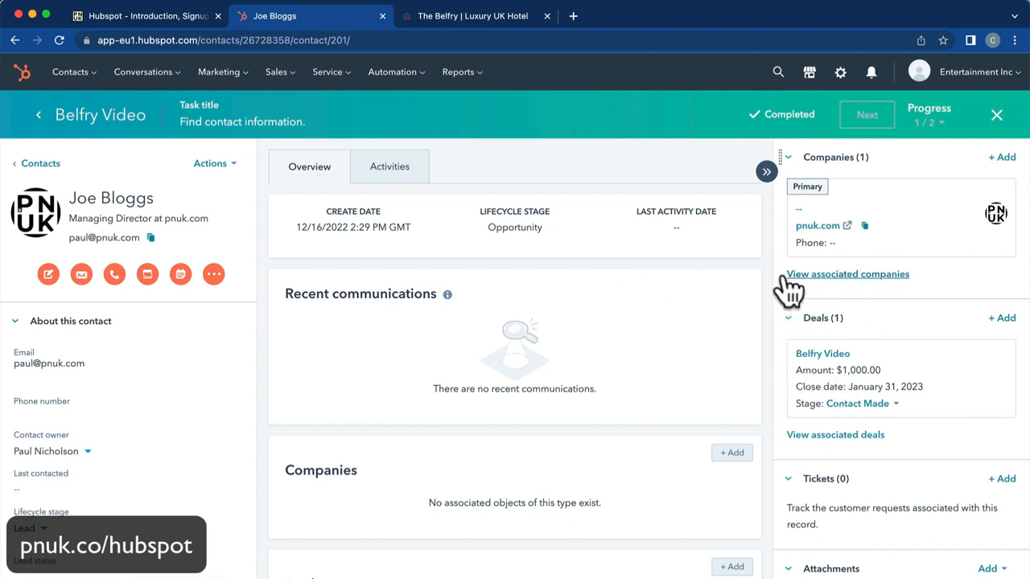
left_click(822, 354)
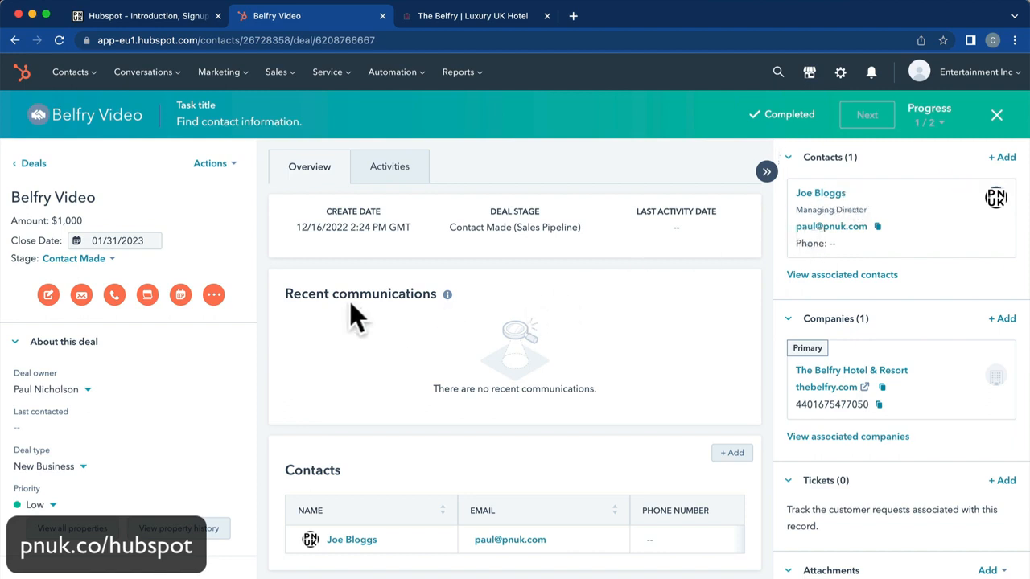
left_click(81, 295)
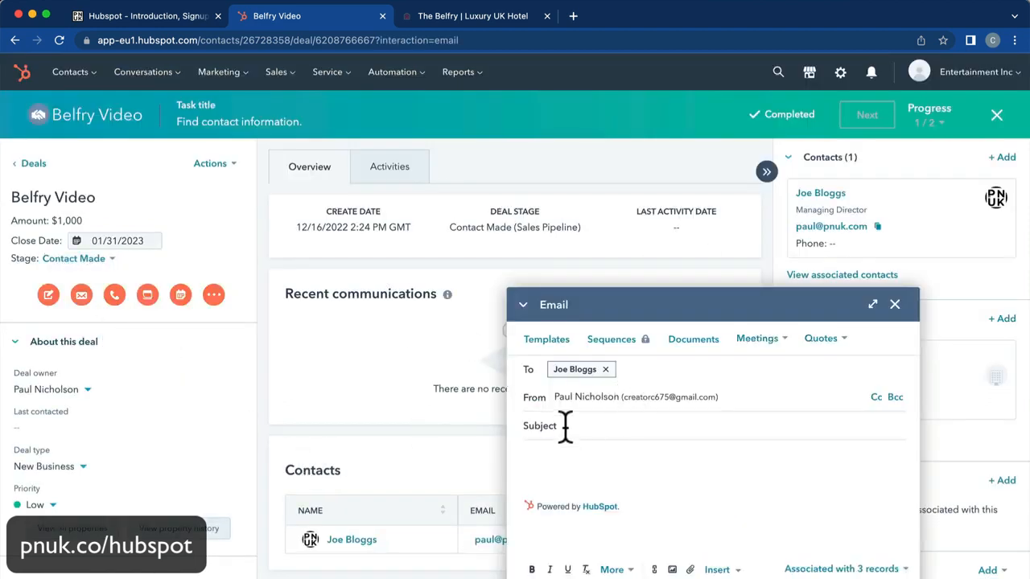
Enter the subject 'Film A YouTube Golf Video' and begin the greeting.
left_click(566, 426)
type("C")
key("BackSpace")
key("BackSpace")
key("BackSpace")
key("BackSpace")
type("YouTYu")
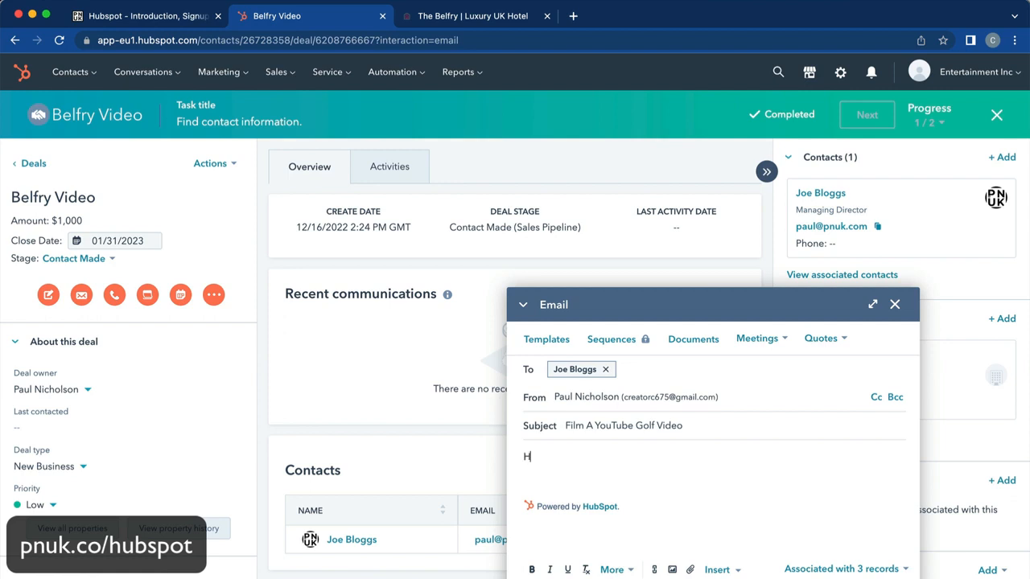
type("e,")
Write the filming request with a 'Cheers' sign-off, then open the received email in Mail.
key("Return")
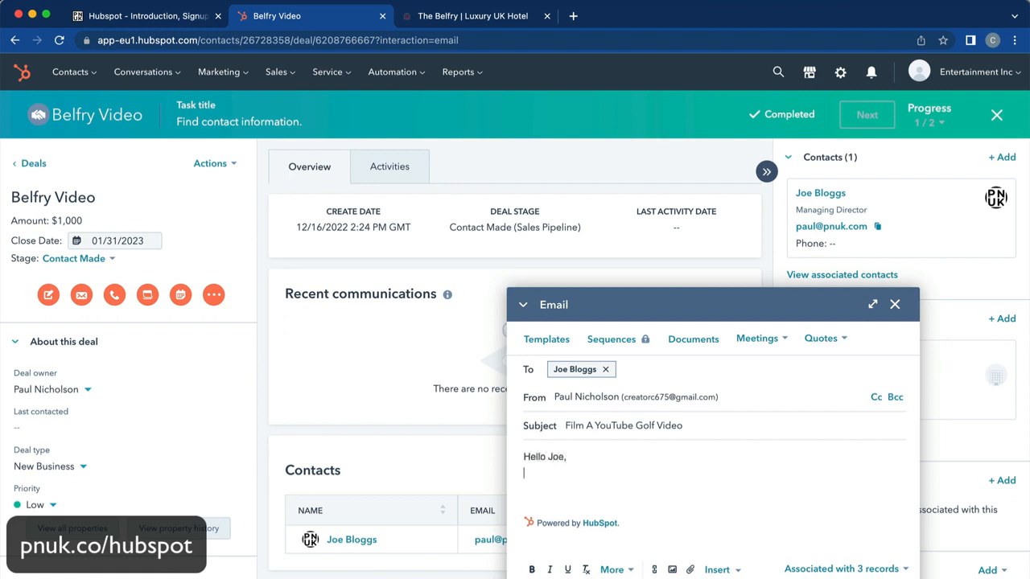
type("Can I come and film at the Belf")
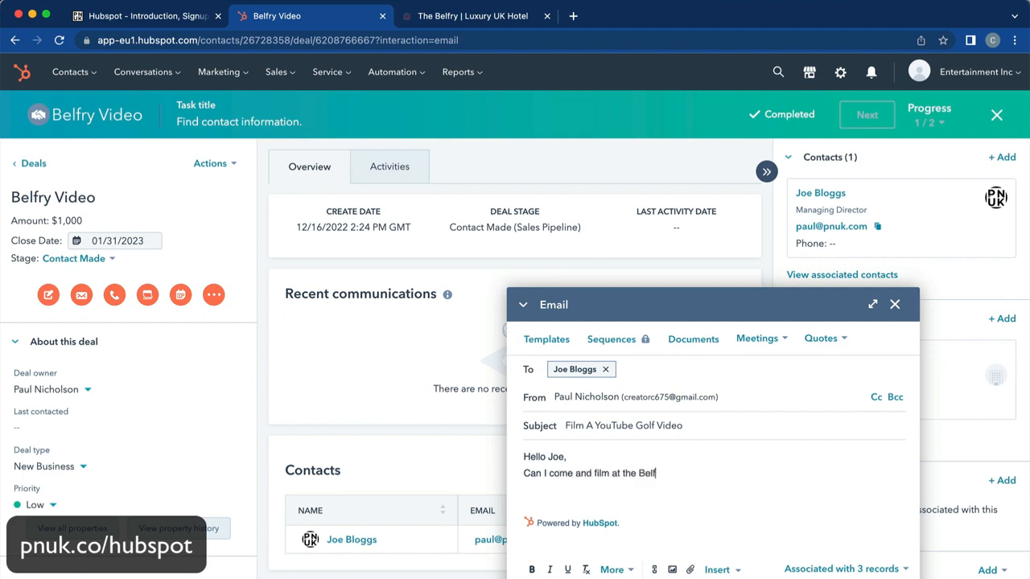
key("Return")
key("Return")
type("Cheers")
key("Return")
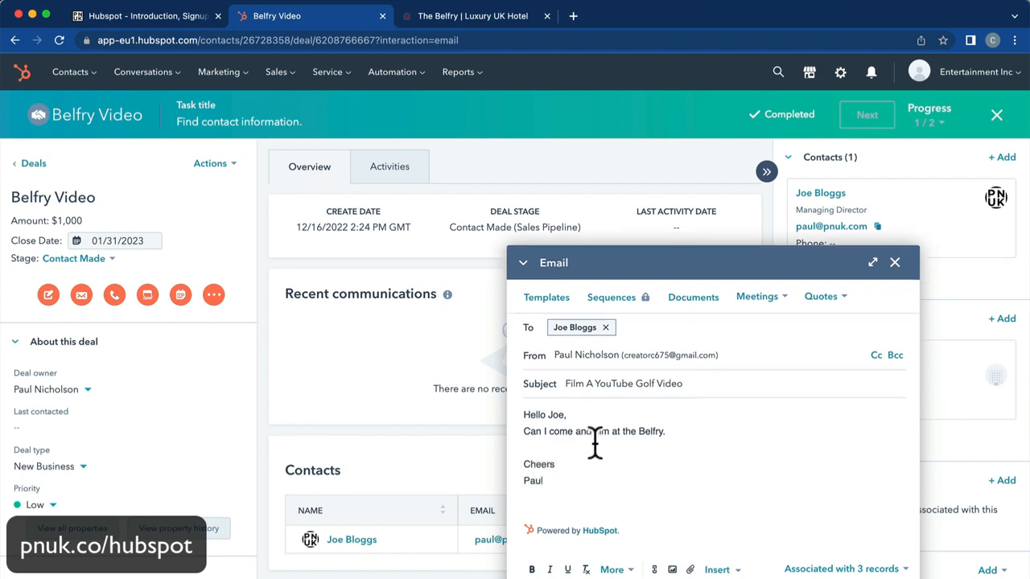
left_click(656, 452)
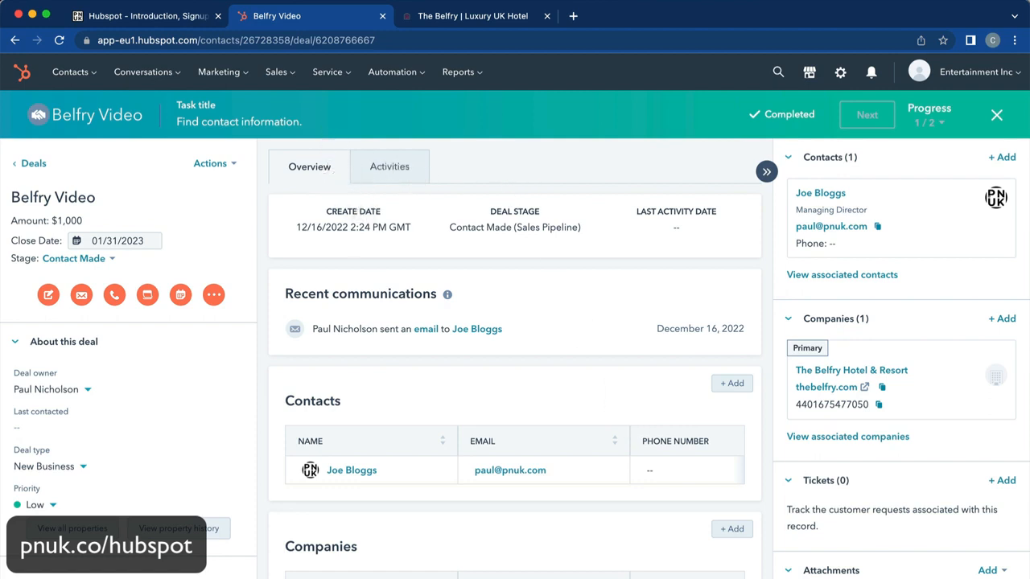
left_click(266, 566)
left_click(187, 86)
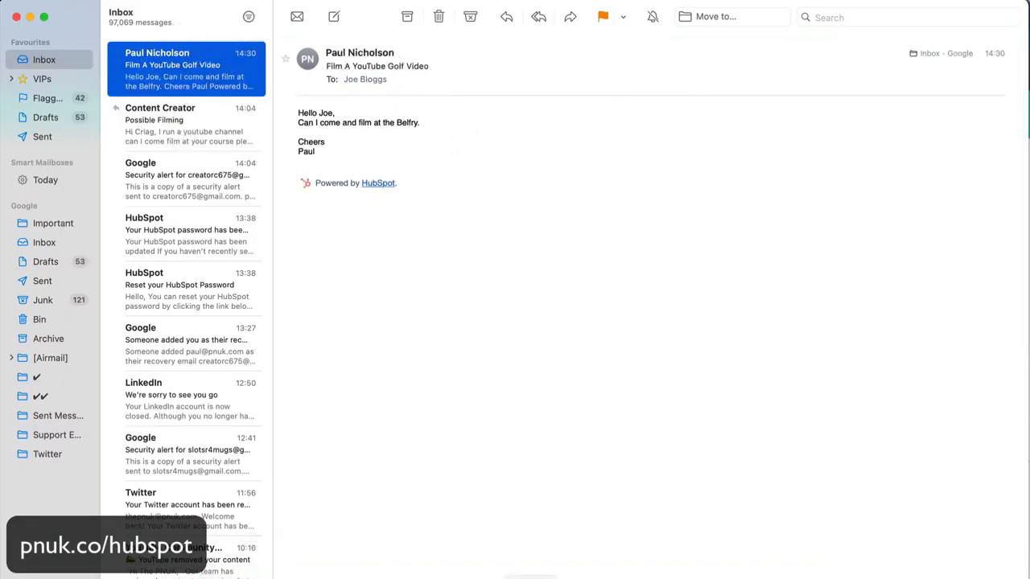
Leave the Film A YouTube Golf Video email and go back to the HubSpot Belfry Video deal.
left_click(354, 571)
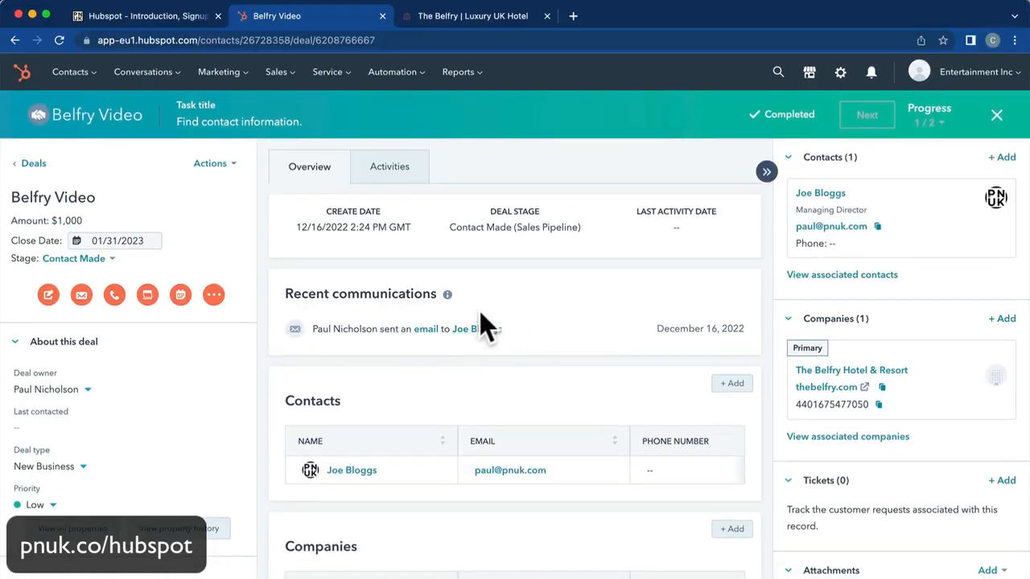
Dismiss the task banner, filter the deal's activity to emails and expand the sent Film A message.
mouse_move(951, 252)
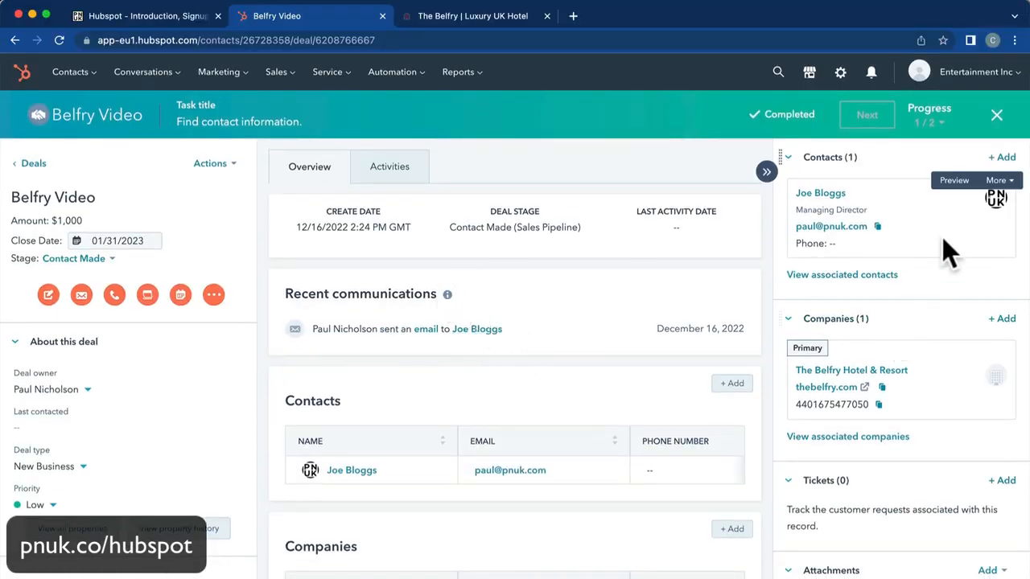
left_click(999, 117)
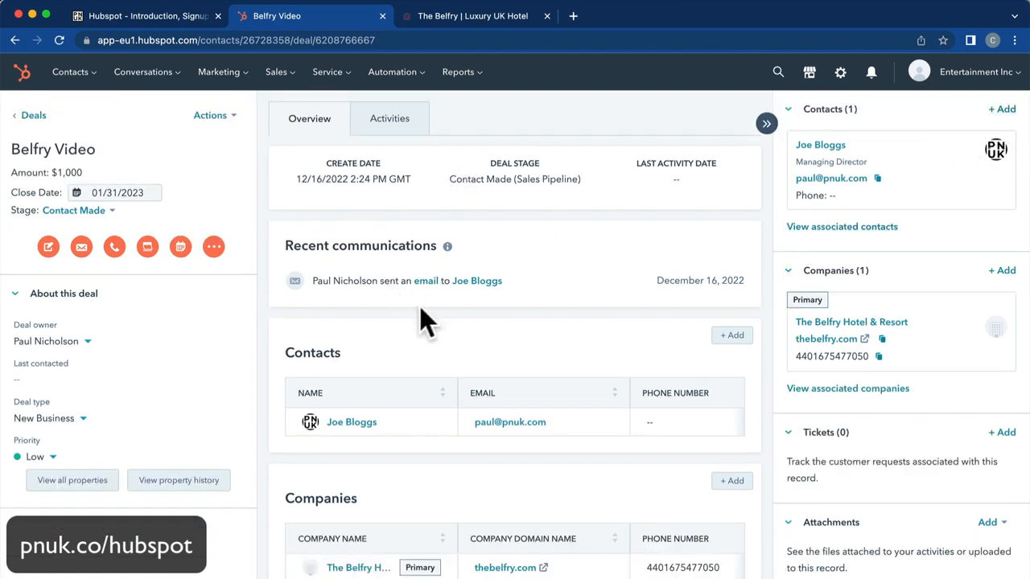
left_click(385, 124)
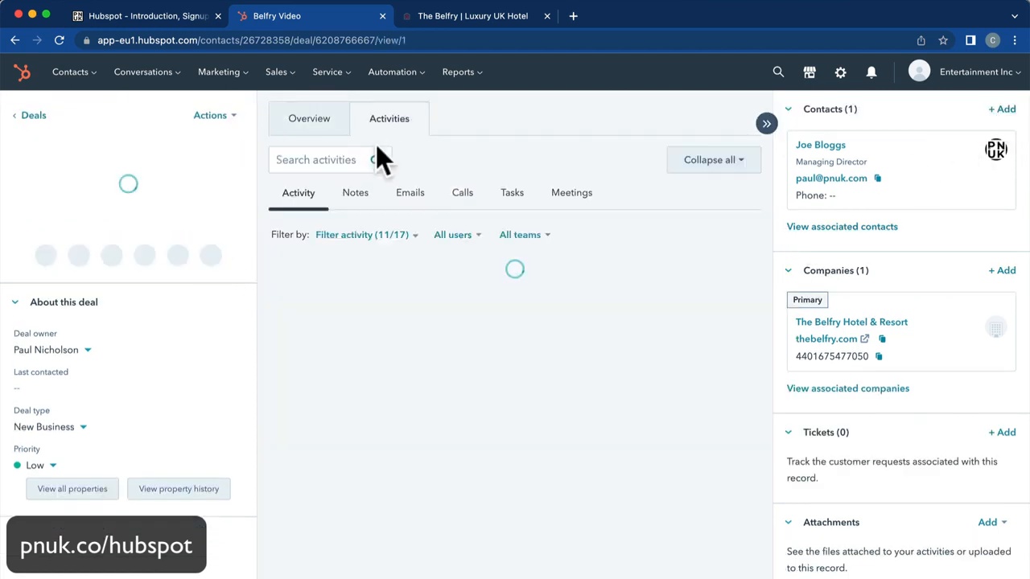
left_click(412, 197)
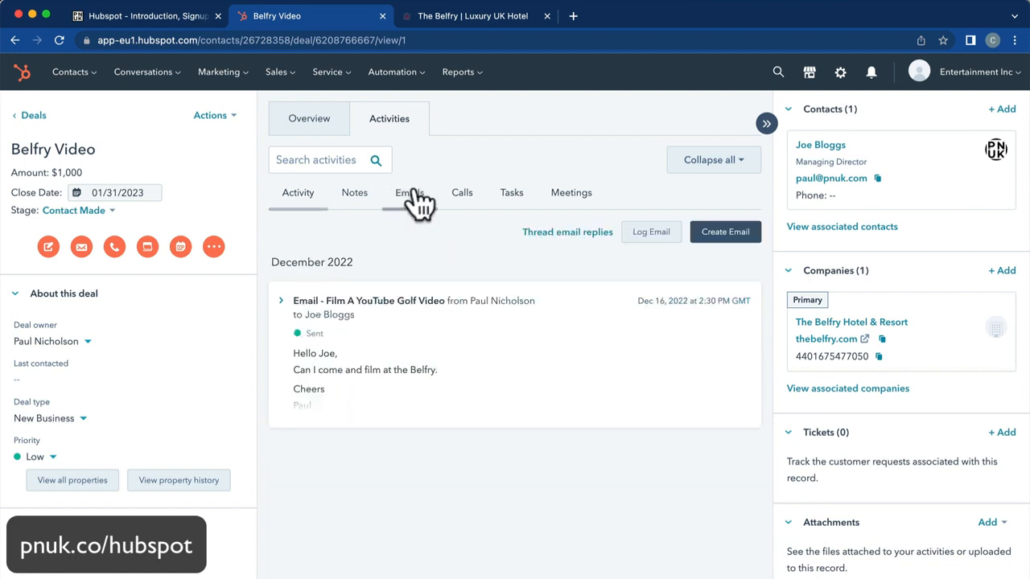
left_click(382, 346)
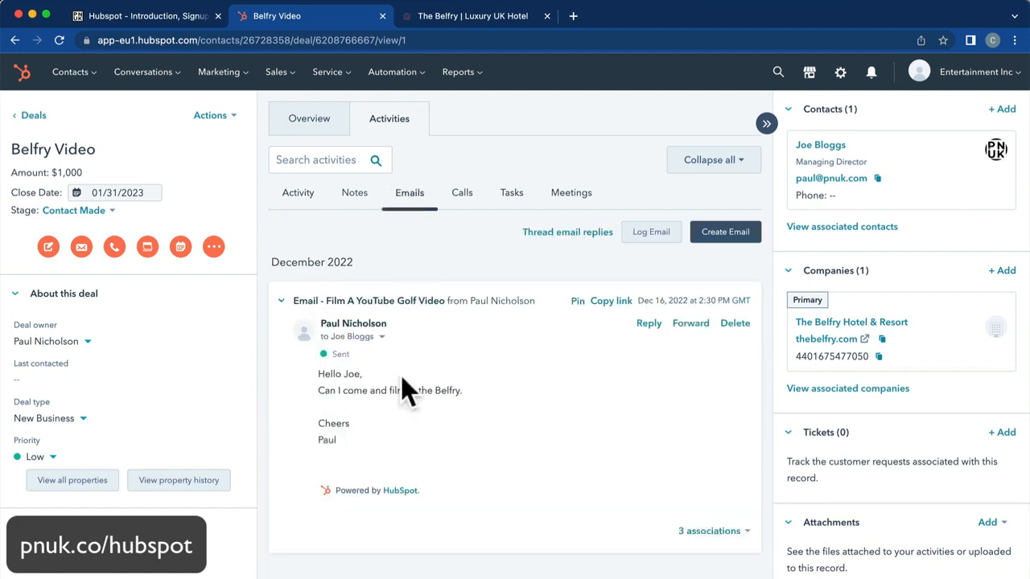
Reload the deal page, filter its activity to emails again, then switch to Apple Mail.
left_click(59, 40)
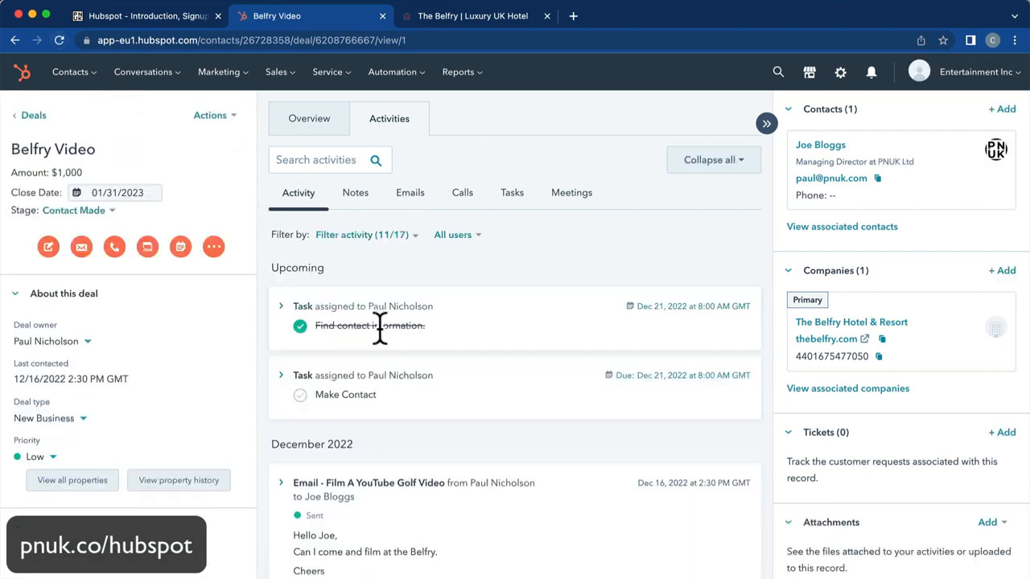
left_click(411, 195)
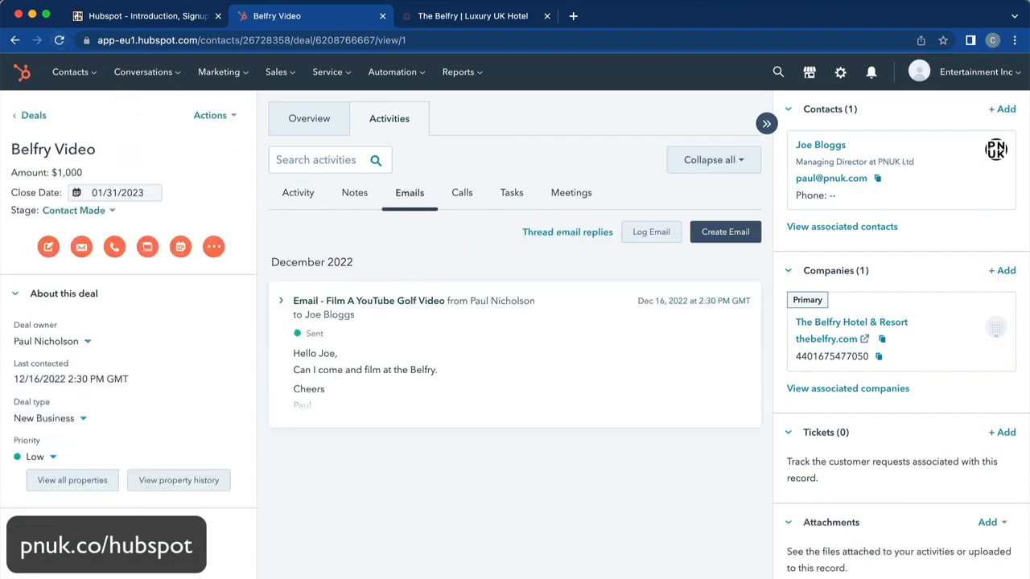
left_click(296, 575)
Reply to the Film A YouTube Golf Video email with 'Yeah no problem. Come and film on Tuesday.'.
left_click(444, 360)
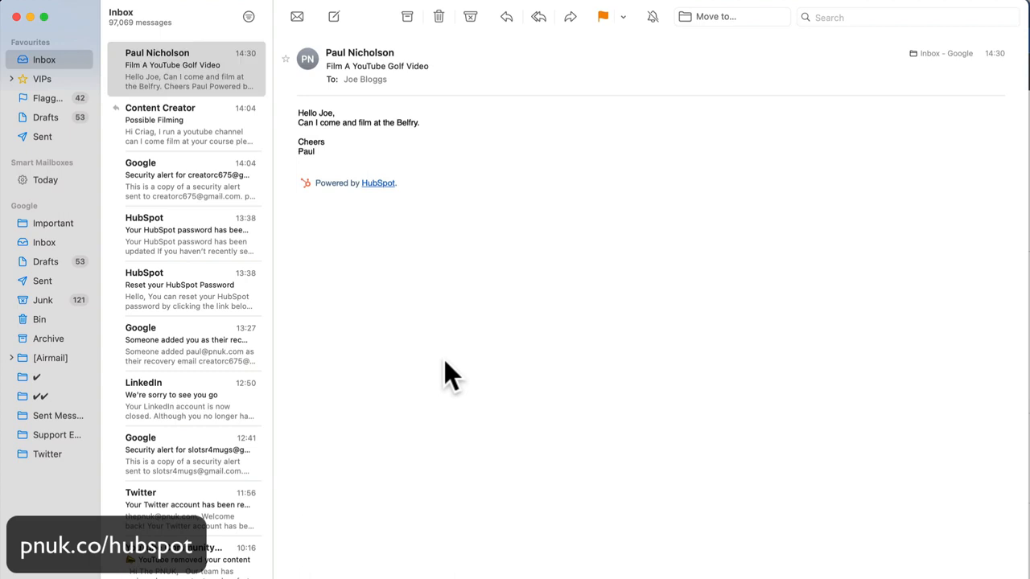
left_click(504, 16)
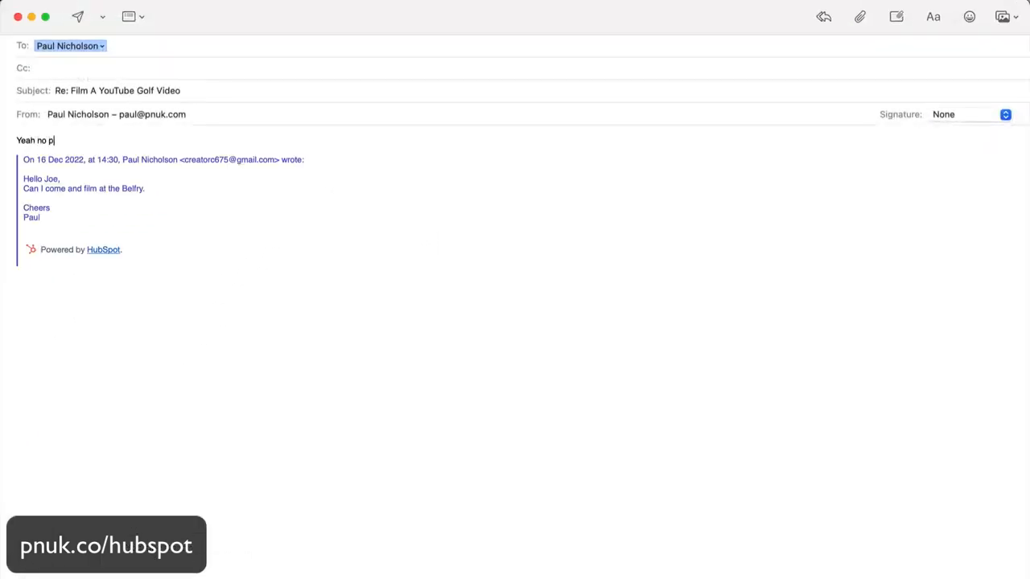
type("Yeah no problem.")
key("Return")
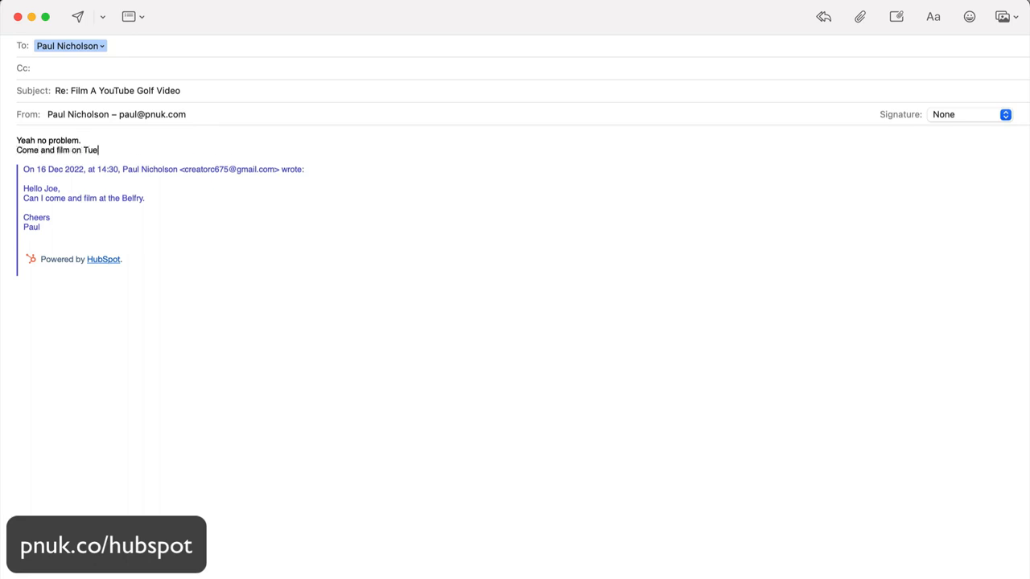
type("y,")
key("Return")
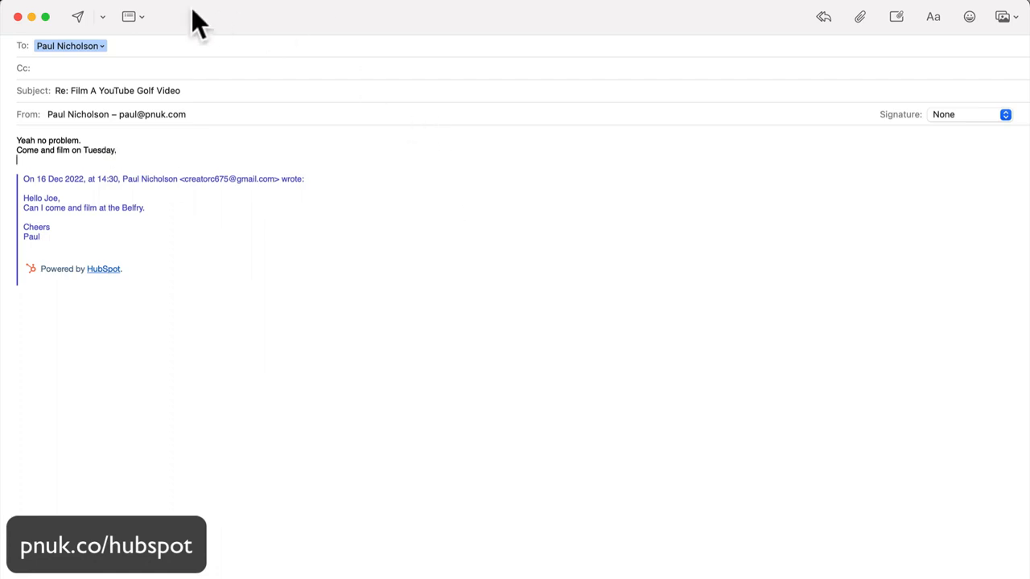
left_click(77, 16)
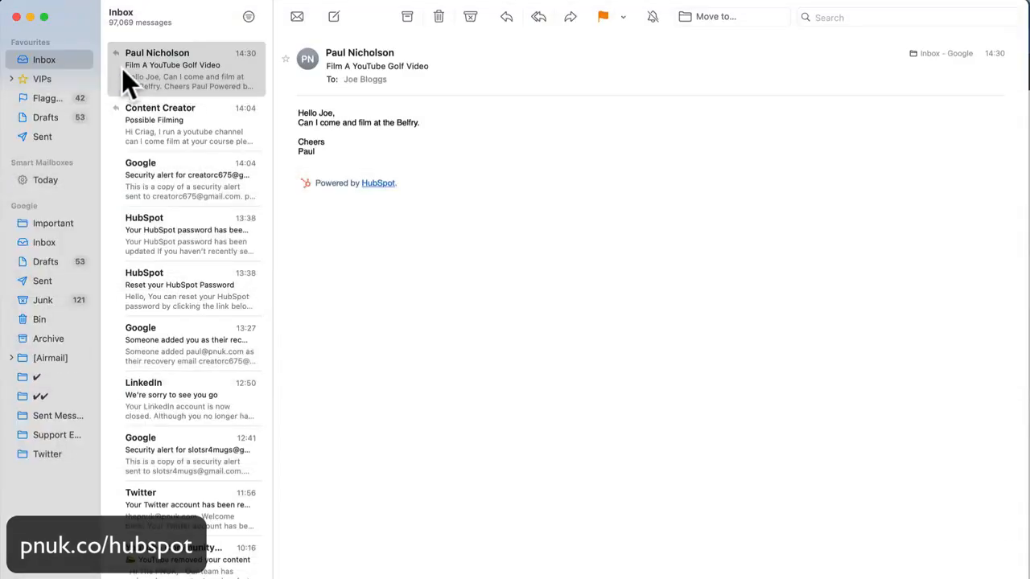
mouse_move(274, 578)
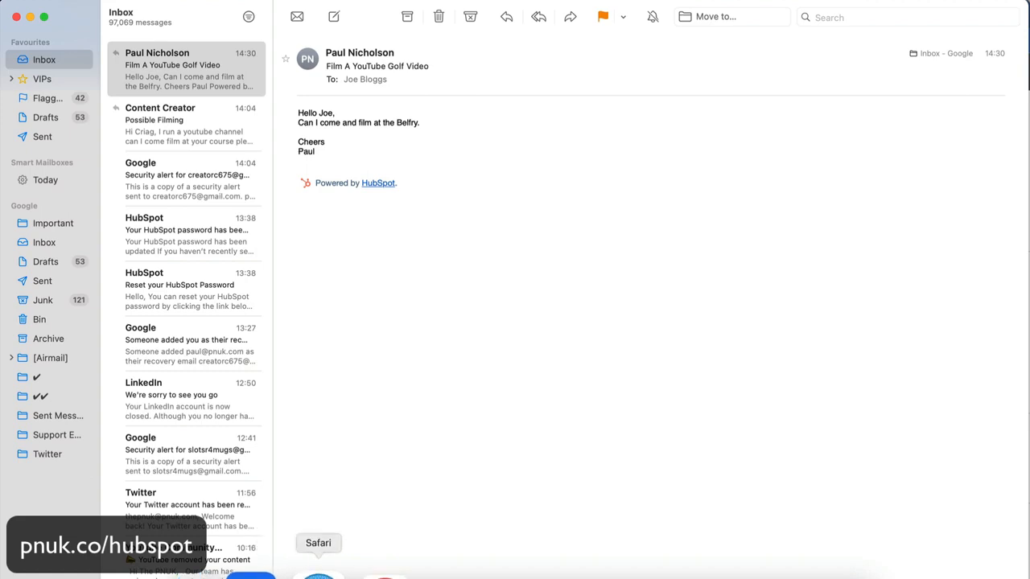
left_click(362, 573)
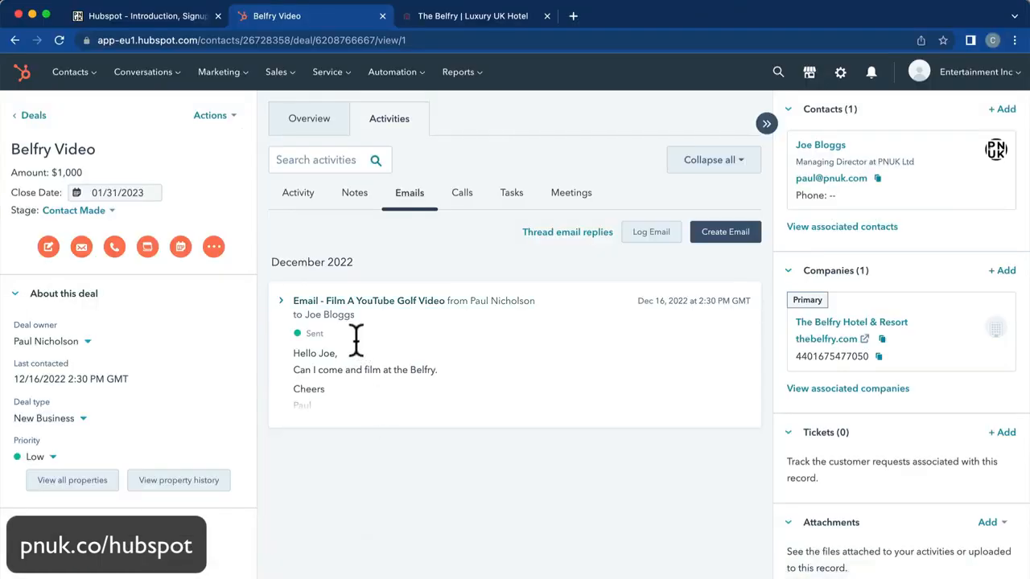
left_click(318, 341)
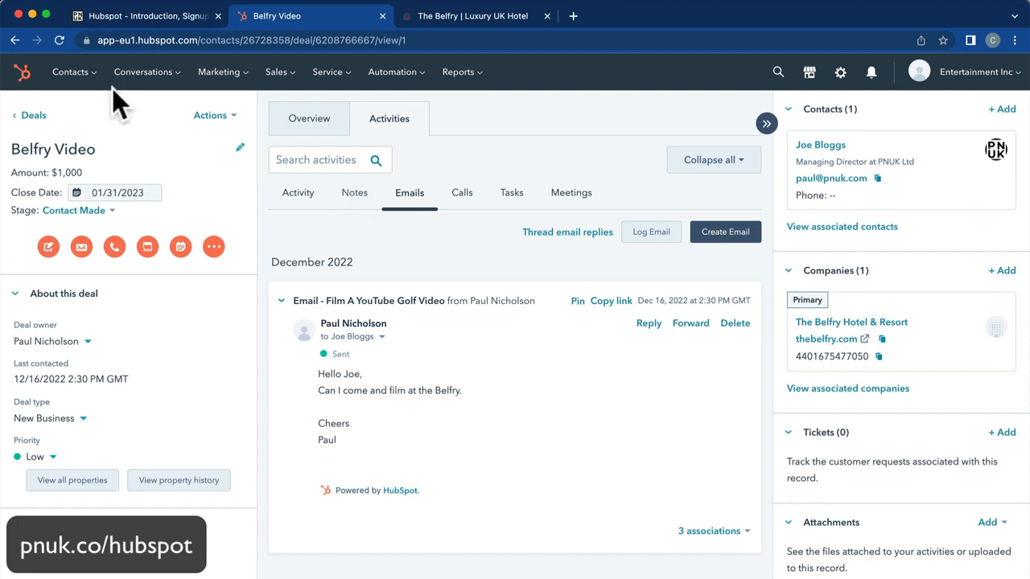
left_click(59, 40)
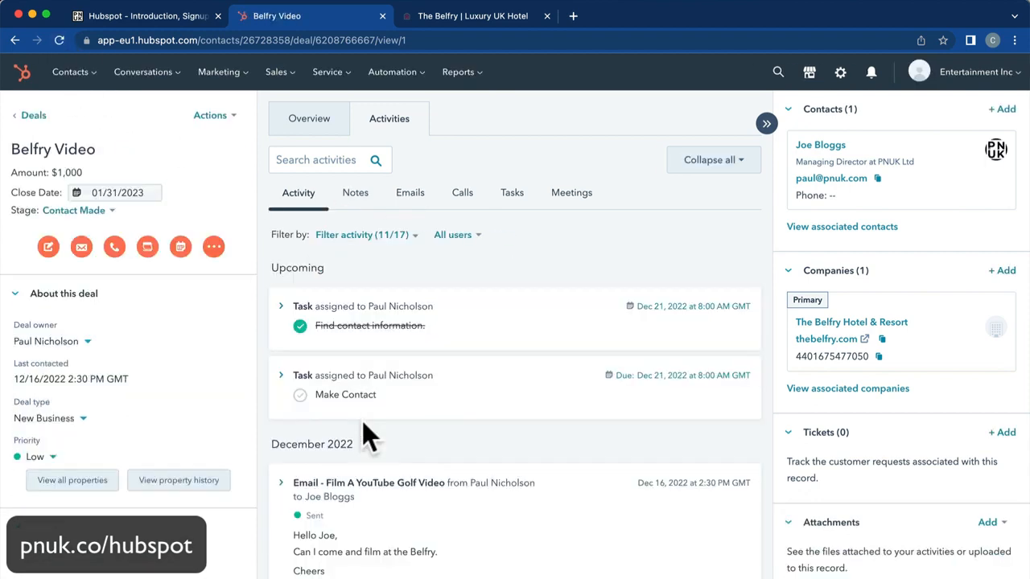
left_click(410, 195)
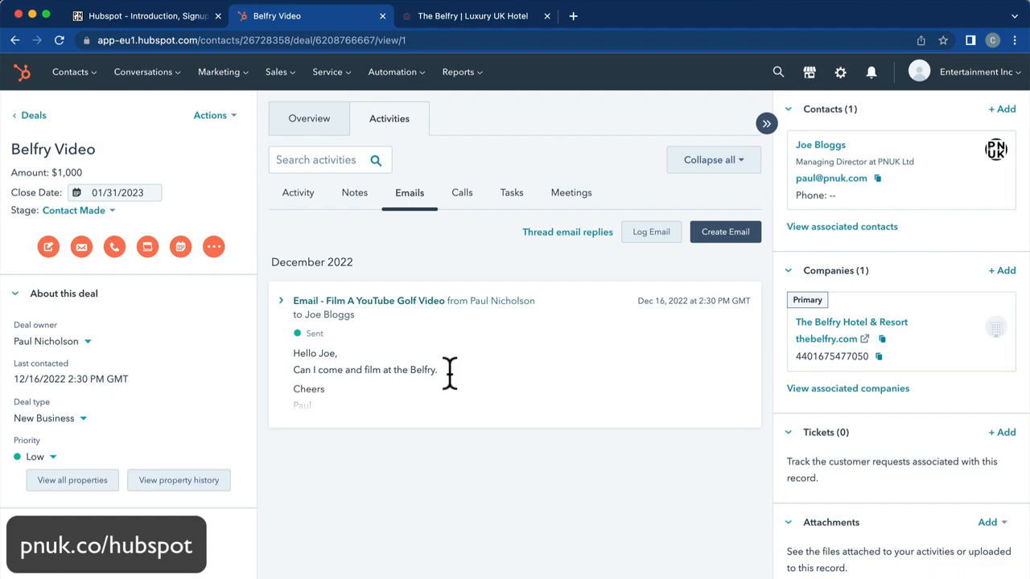
Switch to the Belfry website tab and browse it.
left_click(457, 18)
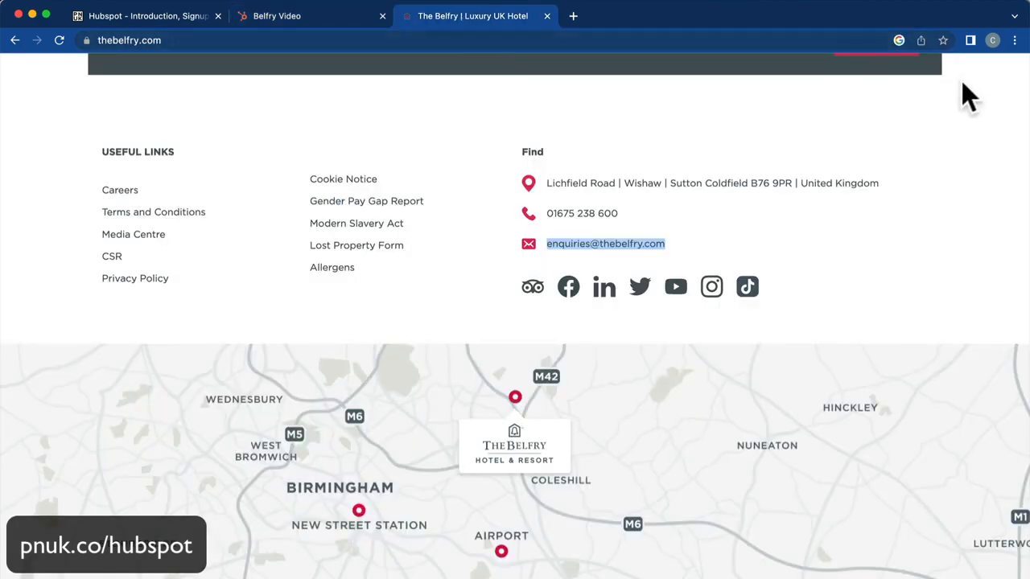
scroll(965, 95, "up", 20)
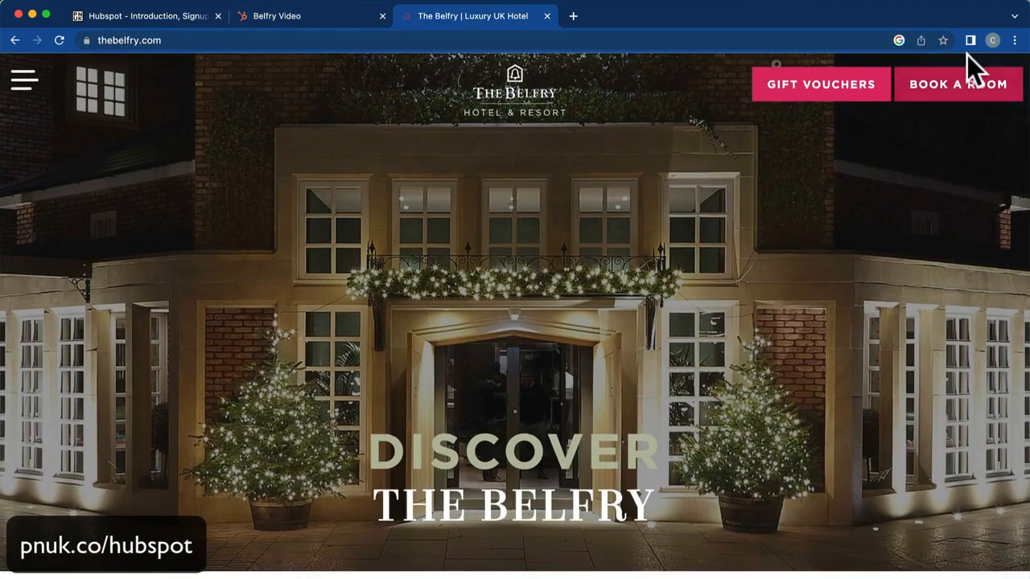
left_click(993, 40)
left_click(993, 40)
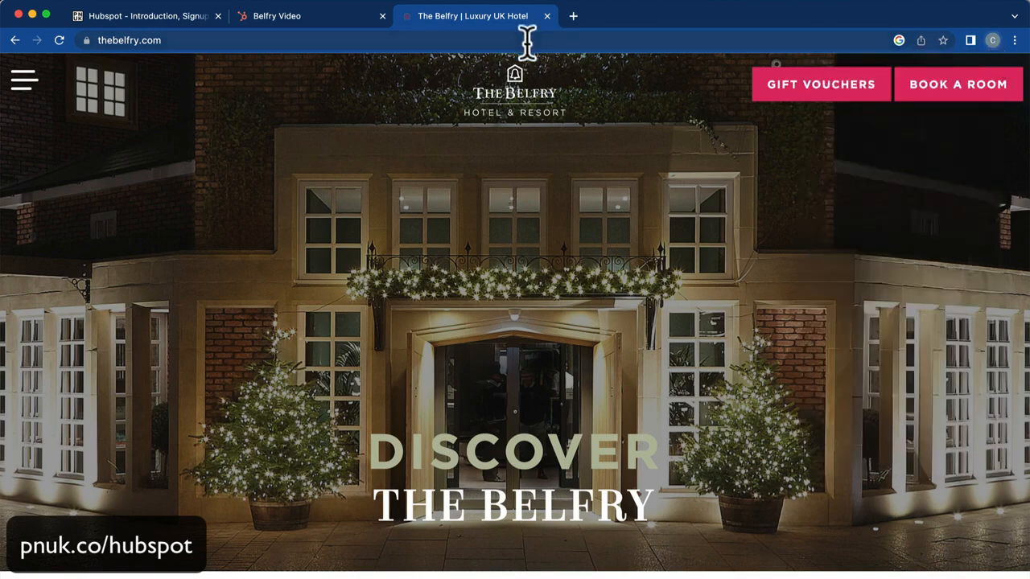
left_click(527, 41)
Open Gmail in a new tab, read the Film A thread's Tuesday reply, then return to the deal.
left_click(573, 16)
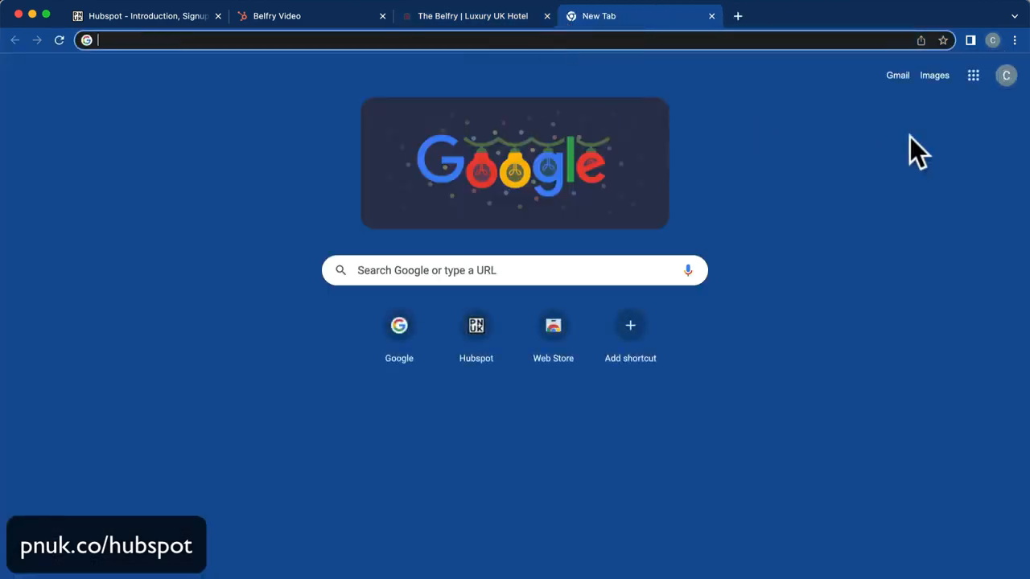
left_click(969, 79)
left_click(896, 77)
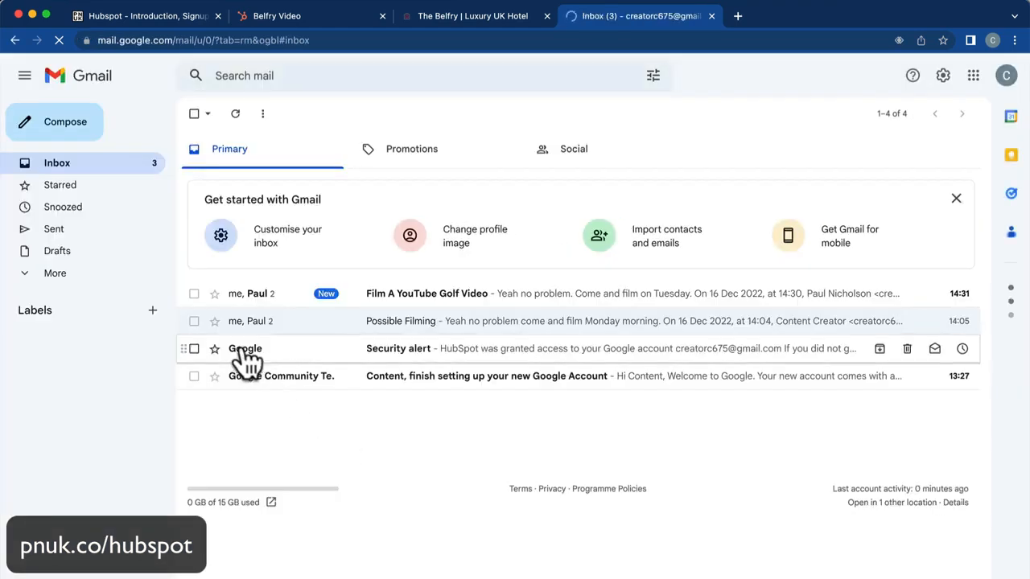
left_click(418, 300)
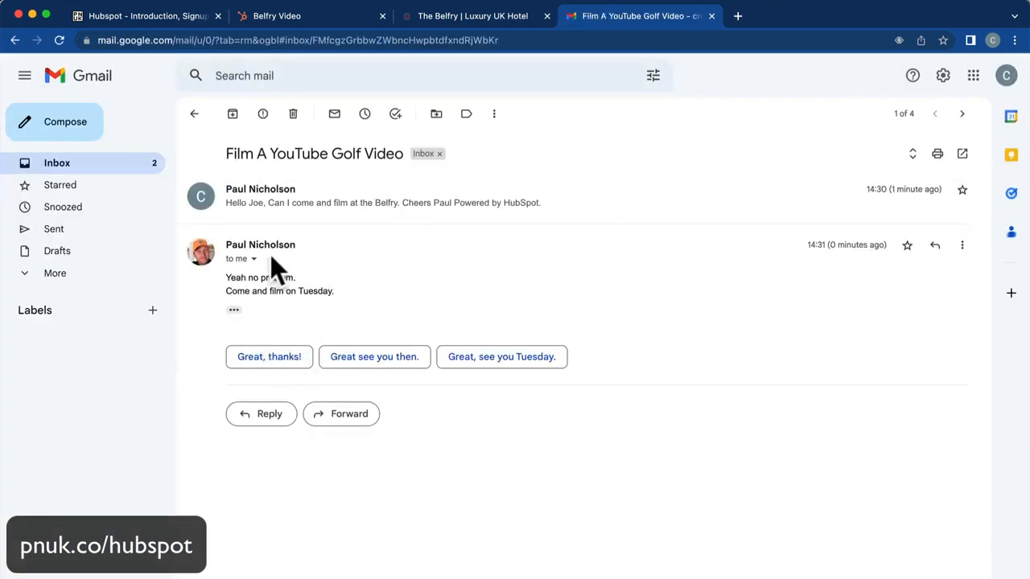
left_click(310, 17)
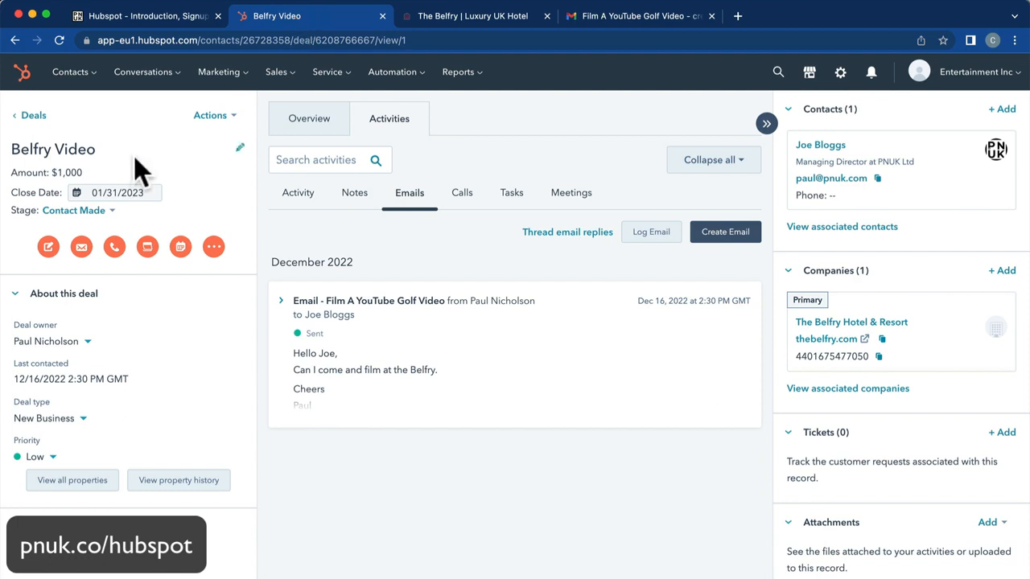
Reload the deal and expand the logged Re: Film A YouTube Golf Video reply under Emails.
left_click(58, 40)
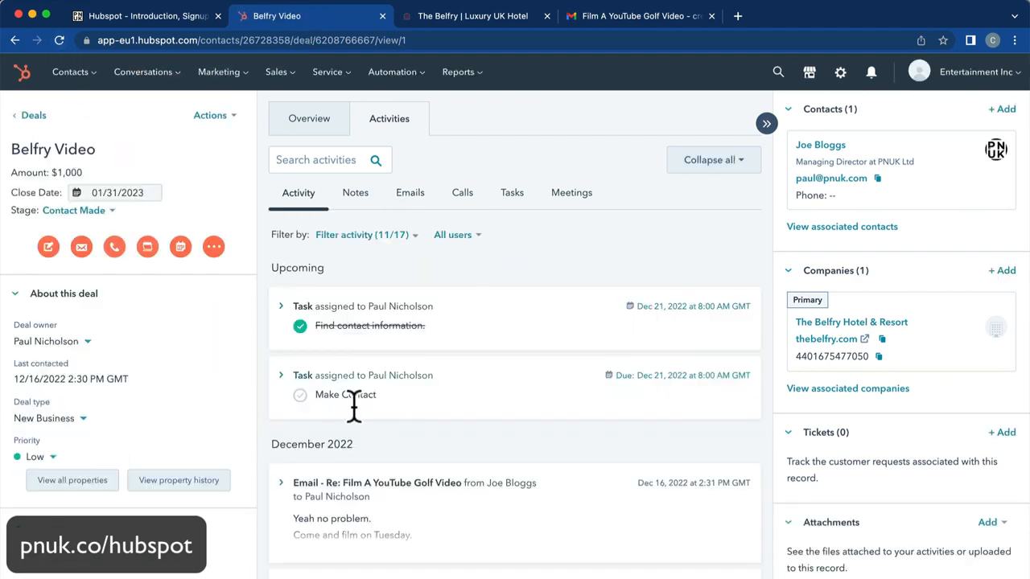
left_click(417, 201)
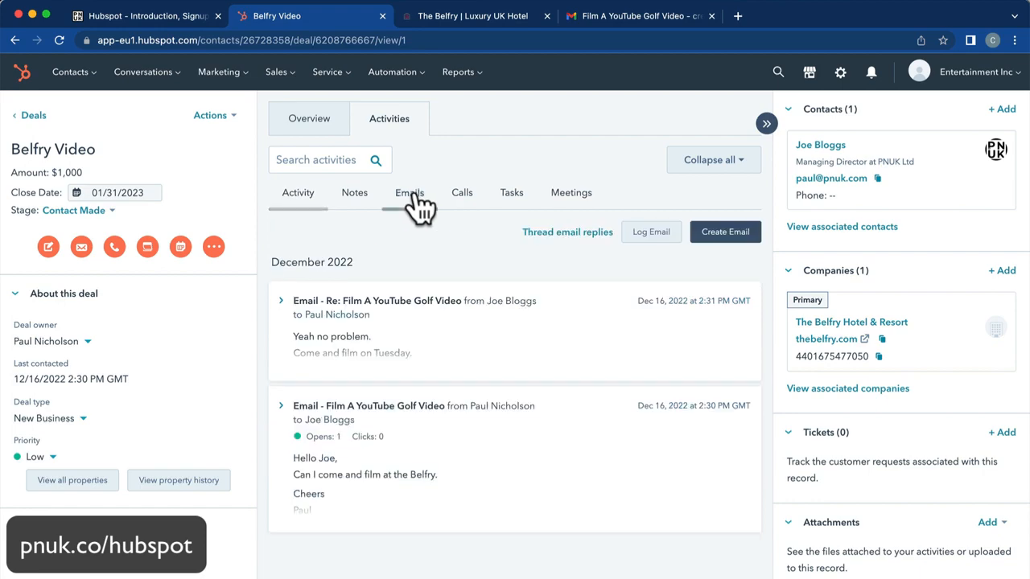
left_click(423, 335)
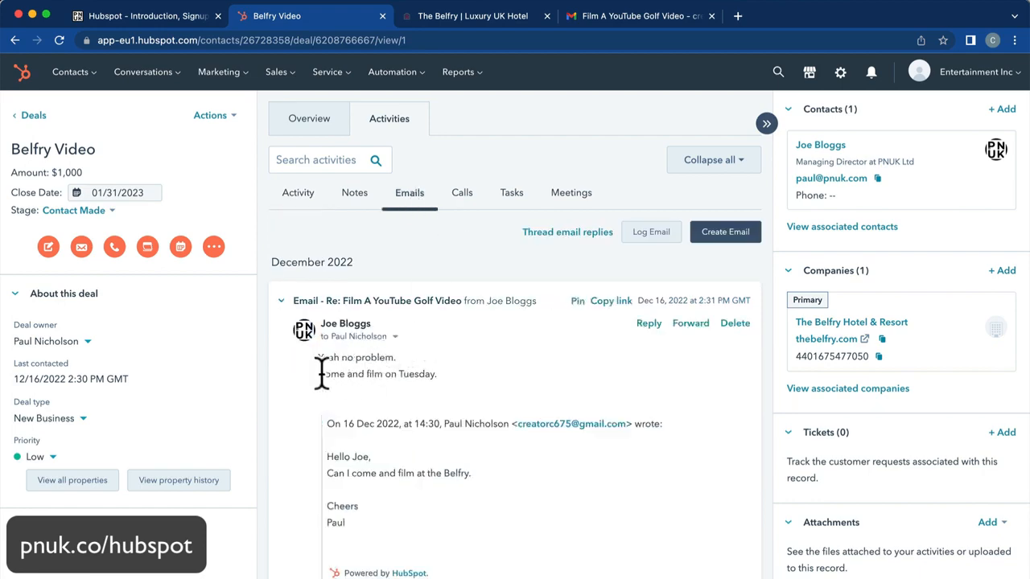
left_click_drag(320, 373, 487, 402)
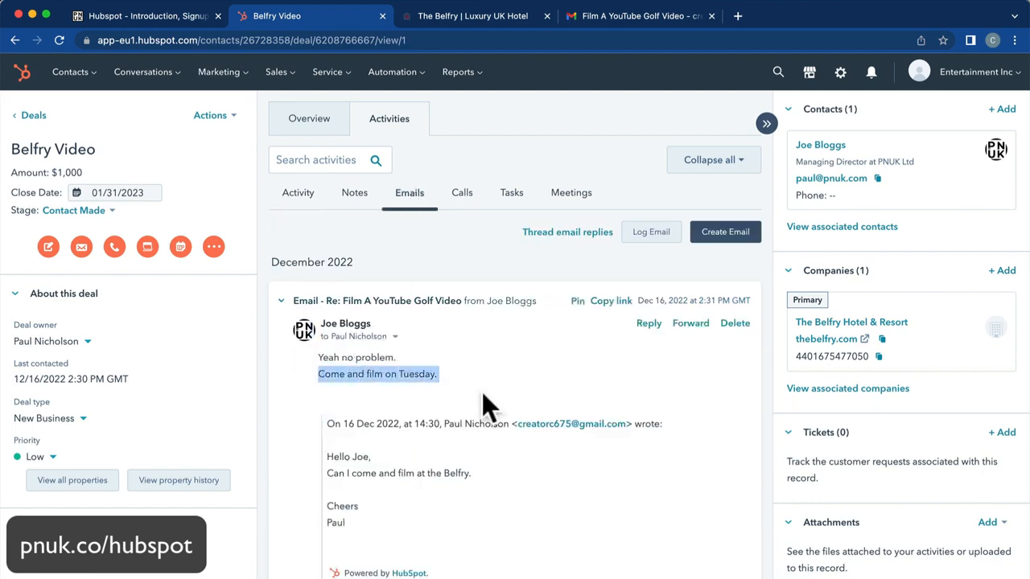
Reply from the deal with 'Thanks I'll see you on Tuesday.' and check it in Apple Mail.
left_click(649, 326)
left_click(552, 469)
type("Th")
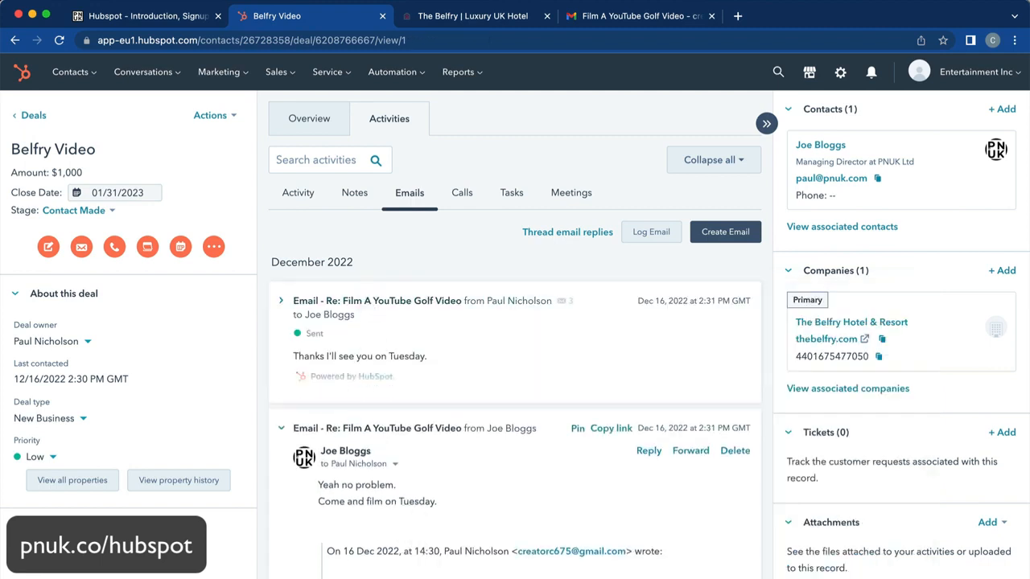
left_click(273, 574)
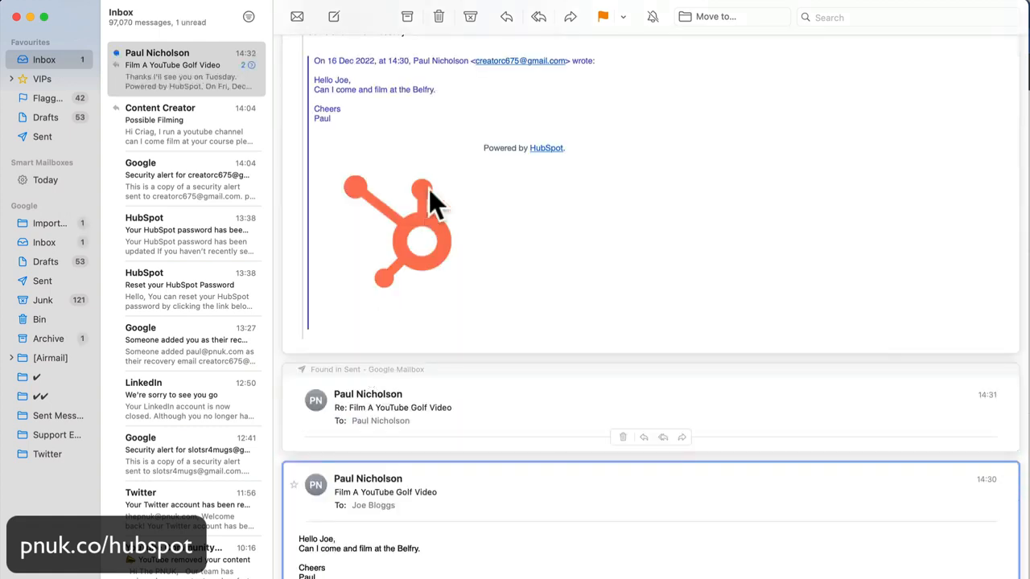
Read the 'Thanks I'll see you on Tuesday.' reply in Apple Mail, then return to the Belfry Video deal.
scroll(429, 189, "up", 5)
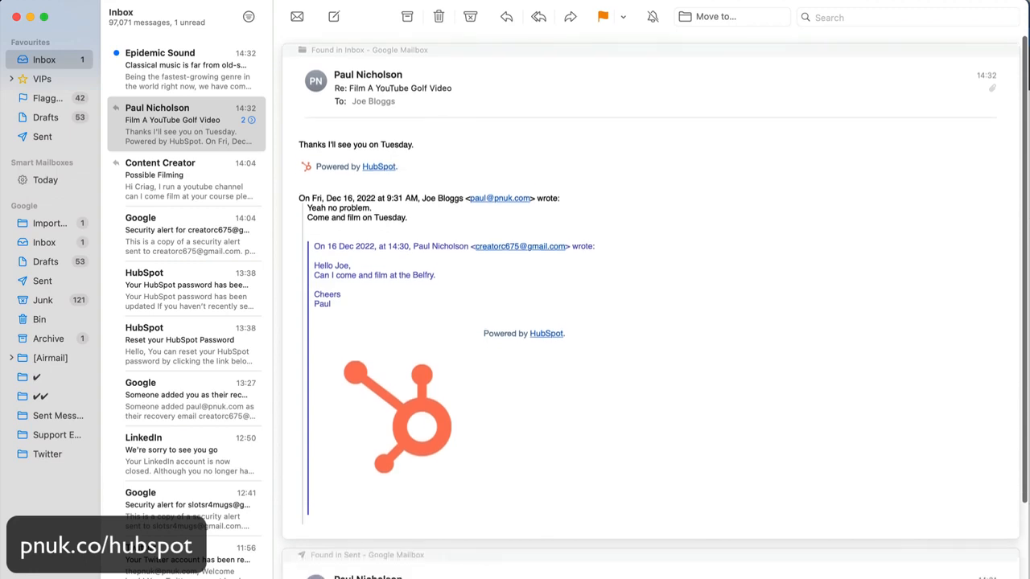
left_click(346, 572)
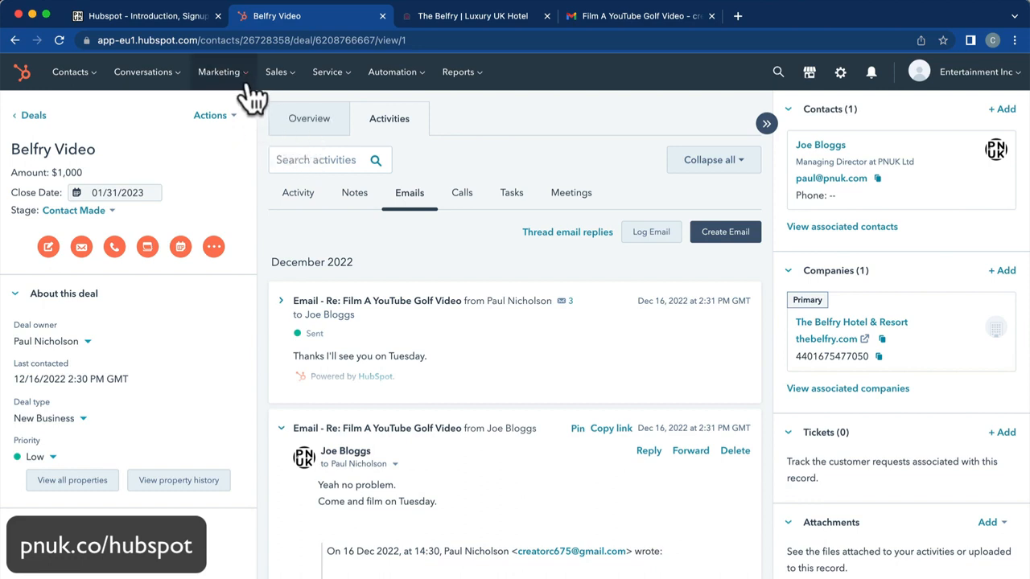
Advance the Belfry Video deal through Negotiation and Proposal Sent to Filmed, then open the deals board.
left_click(106, 210)
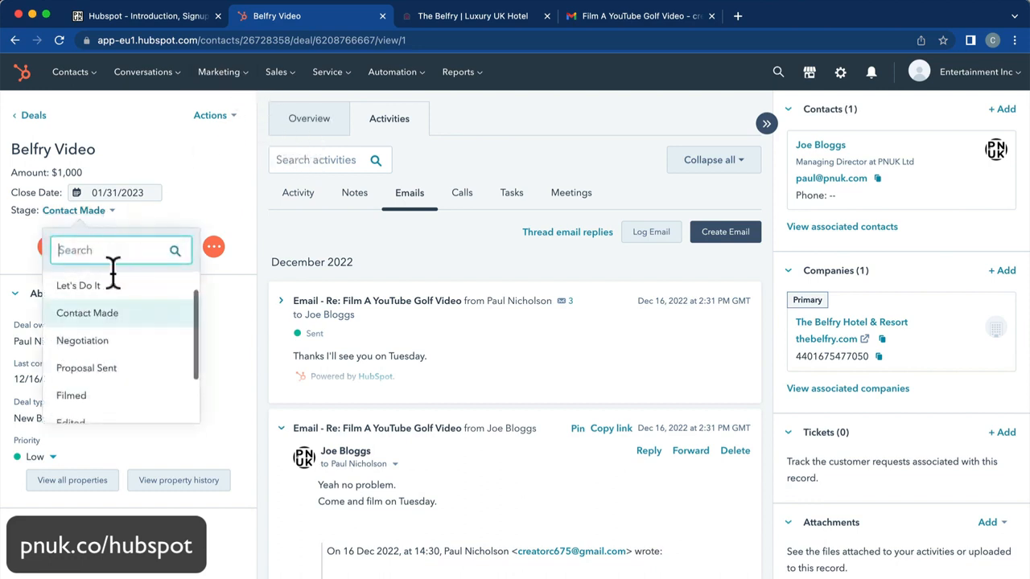
left_click(113, 346)
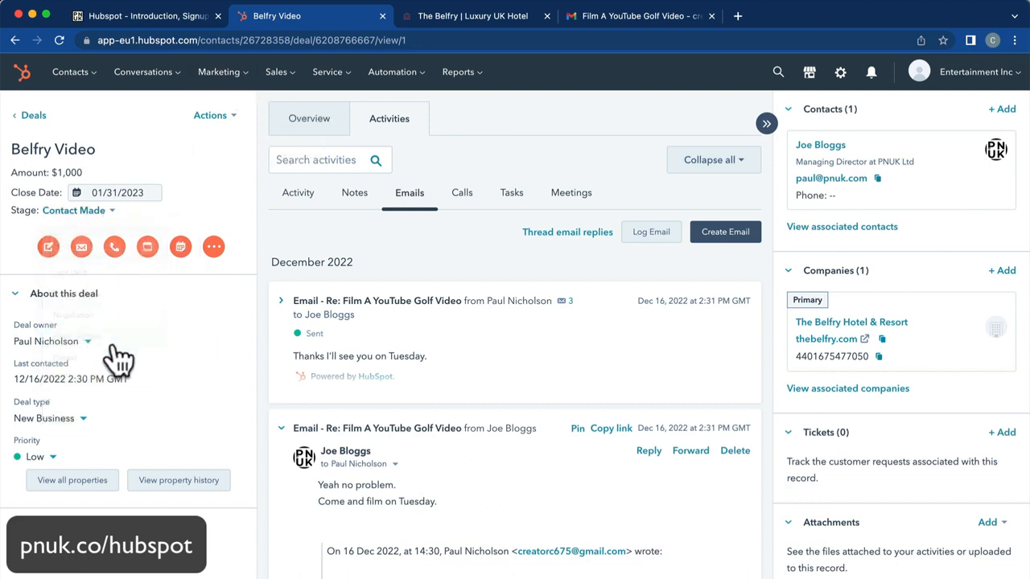
left_click(101, 214)
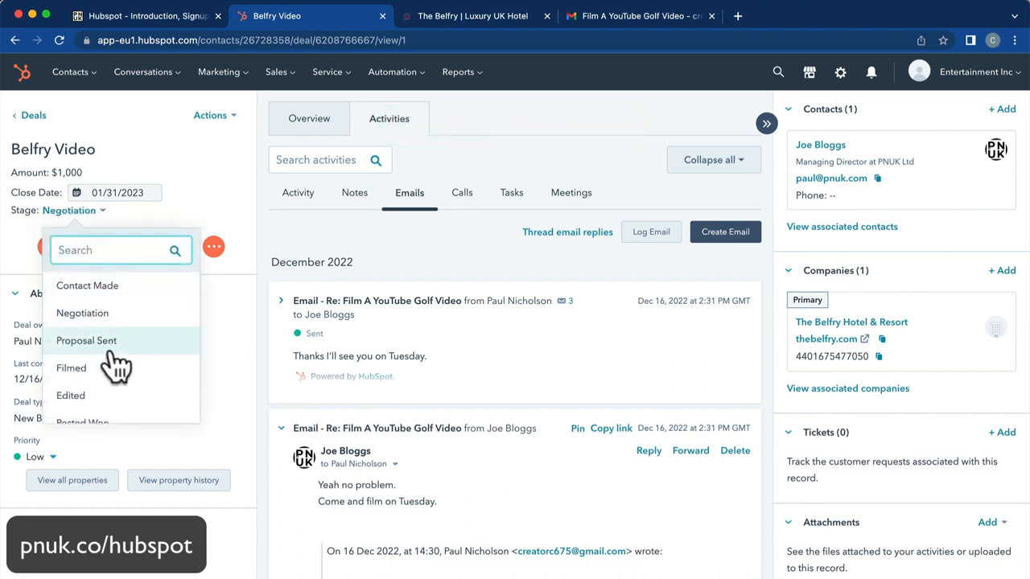
left_click(112, 358)
left_click(109, 211)
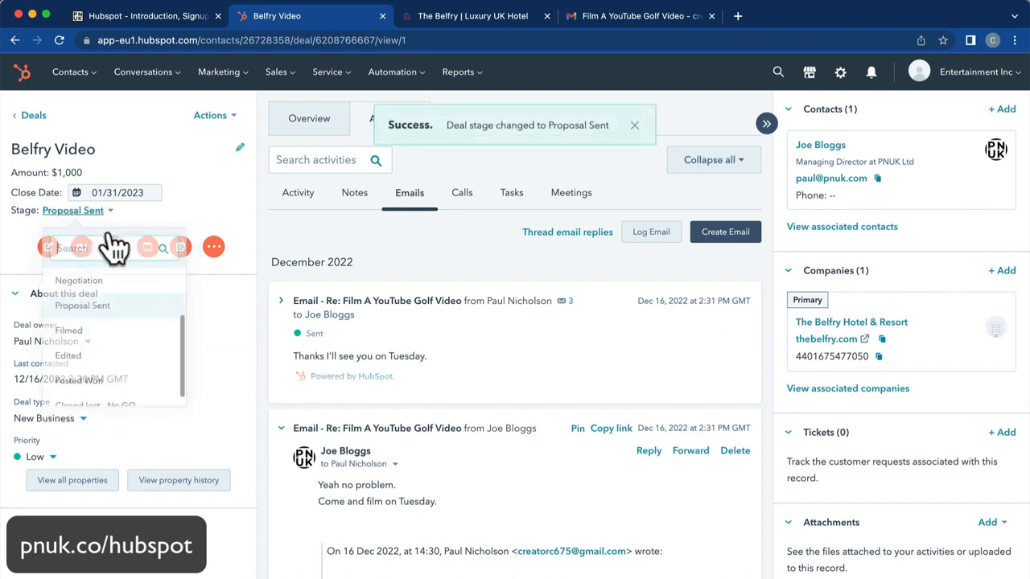
left_click(107, 341)
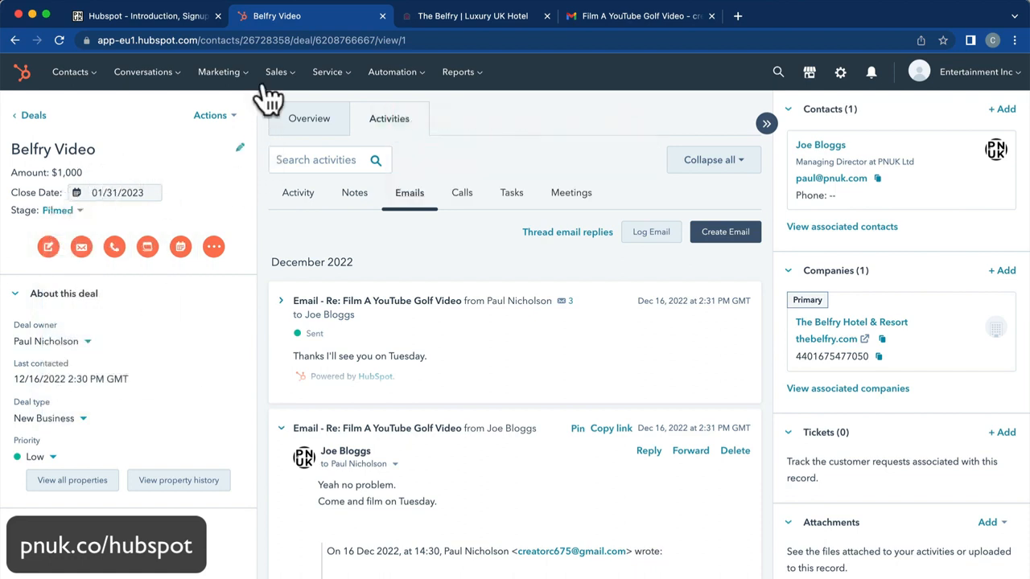
mouse_move(278, 75)
left_click(296, 113)
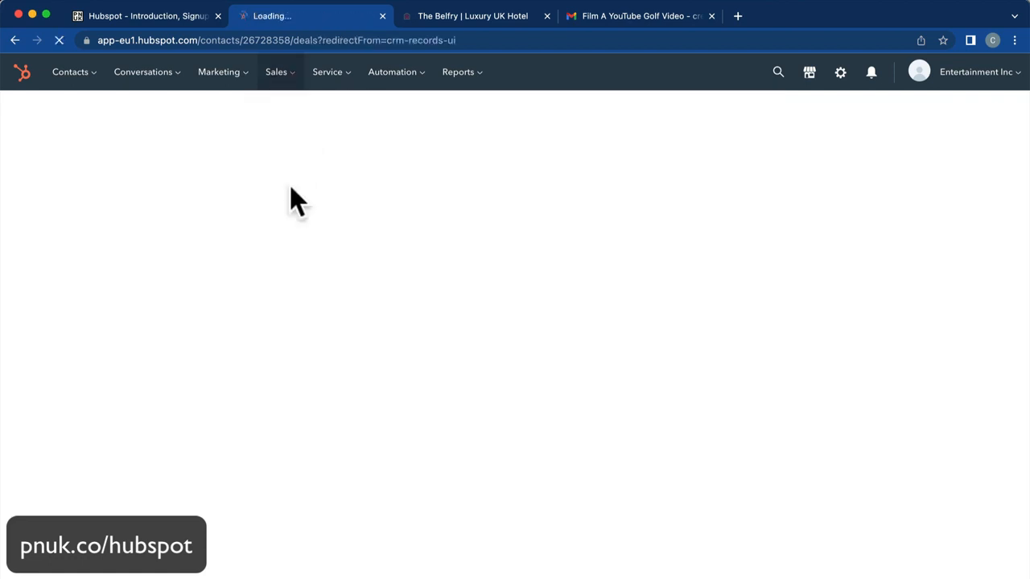
Confirm Belfry Video sits in Filmed, then open Settings > Data Management > Objects > Deals.
scroll(740, 304, "right", 5)
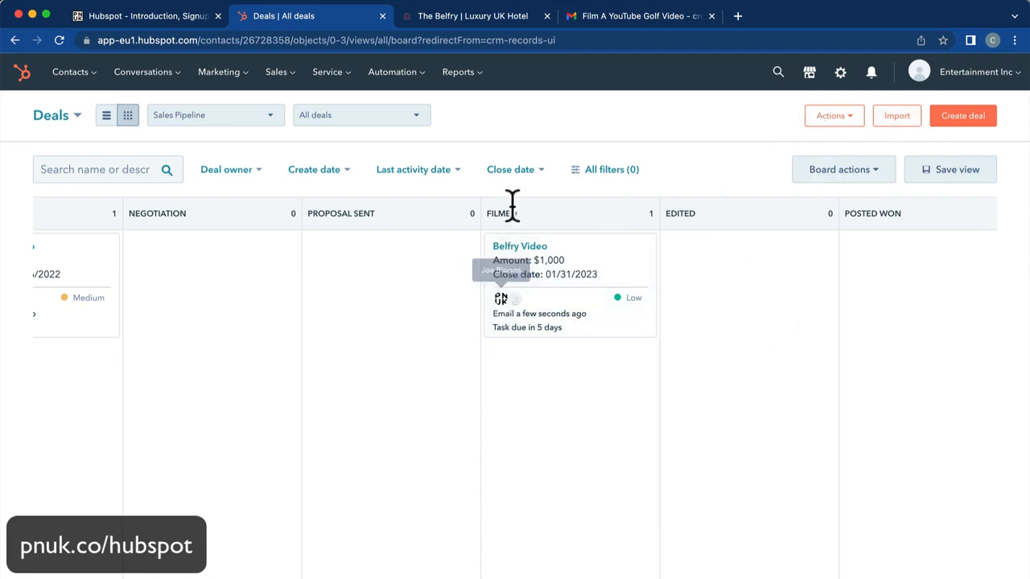
left_click(839, 74)
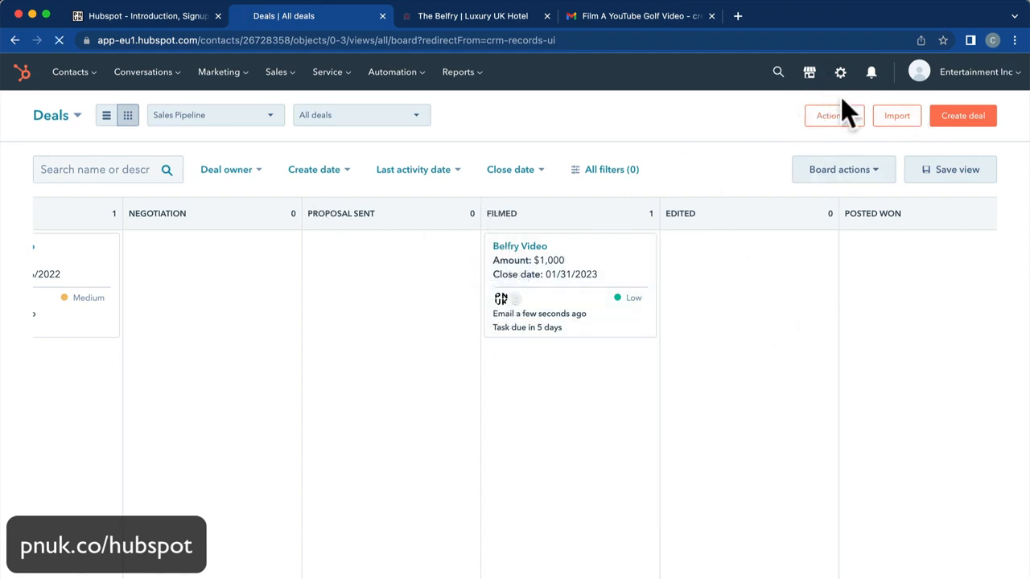
left_click(76, 559)
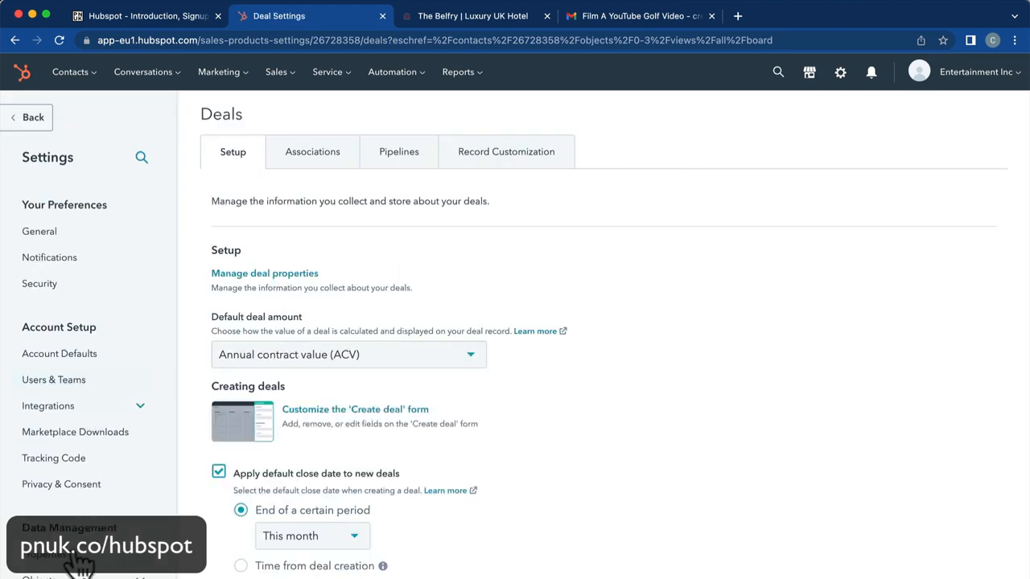
scroll(85, 519, "down", 5)
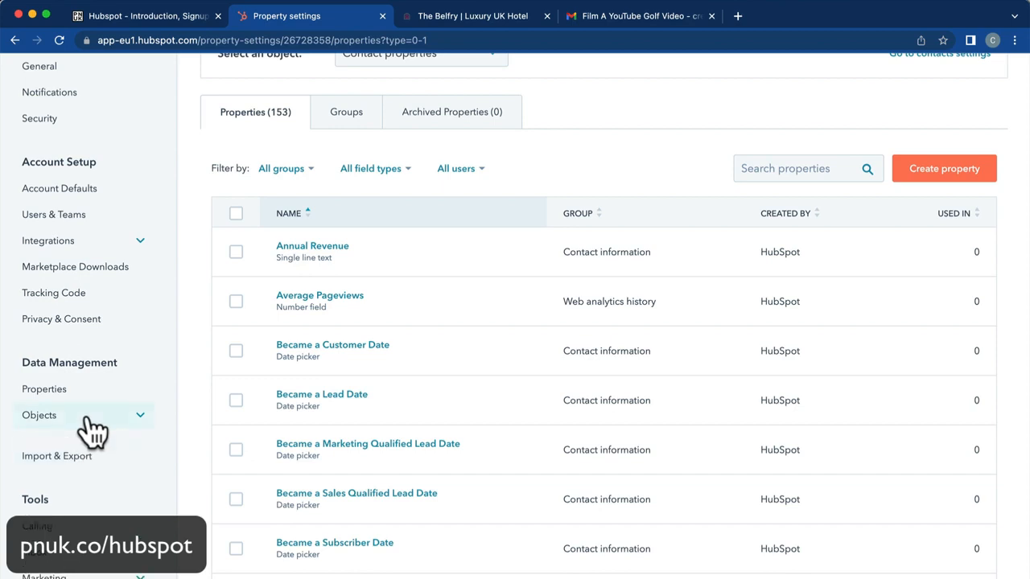
left_click(85, 417)
left_click(154, 486)
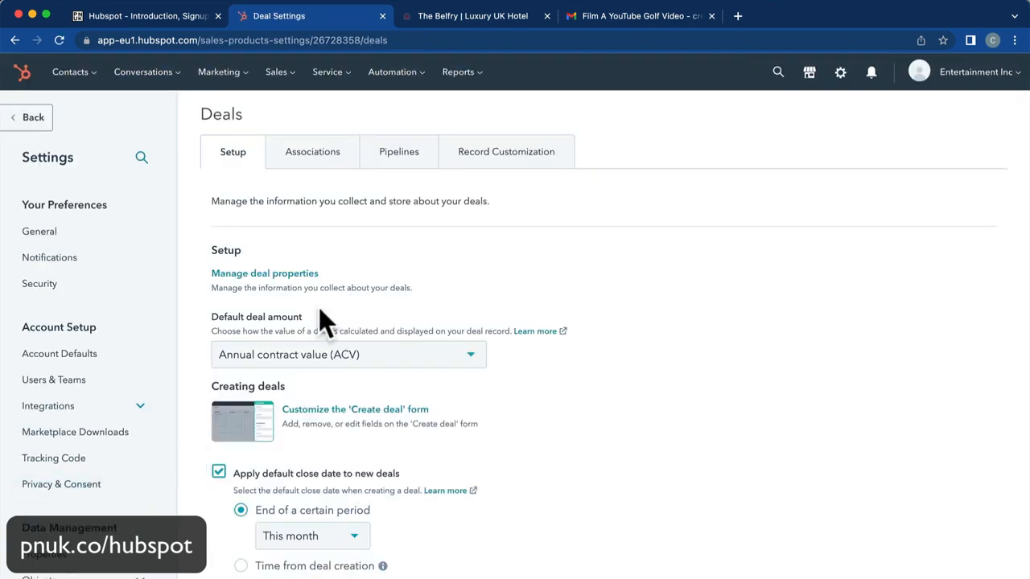
Rename the pipeline stages to To Film, To Edit and Posted Video Won.
left_click(400, 161)
scroll(388, 278, "down", 5)
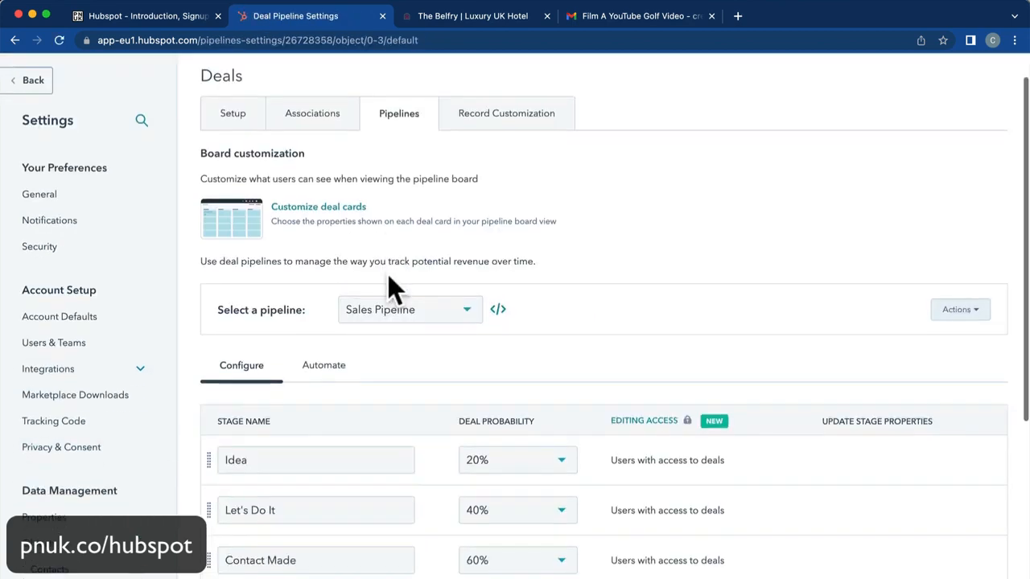
scroll(393, 290, "down", 3)
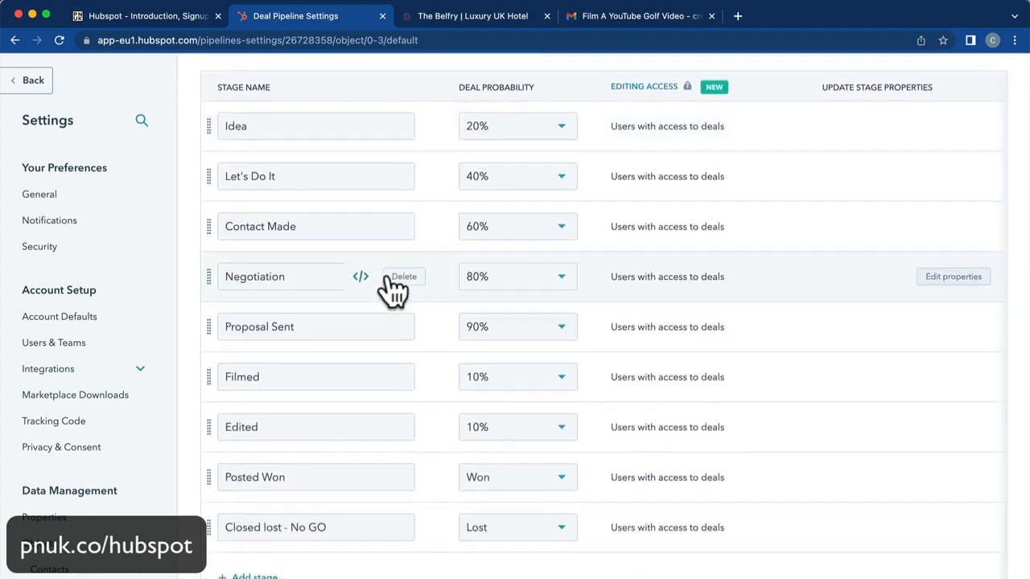
left_click(284, 376)
key("super+a")
type("T")
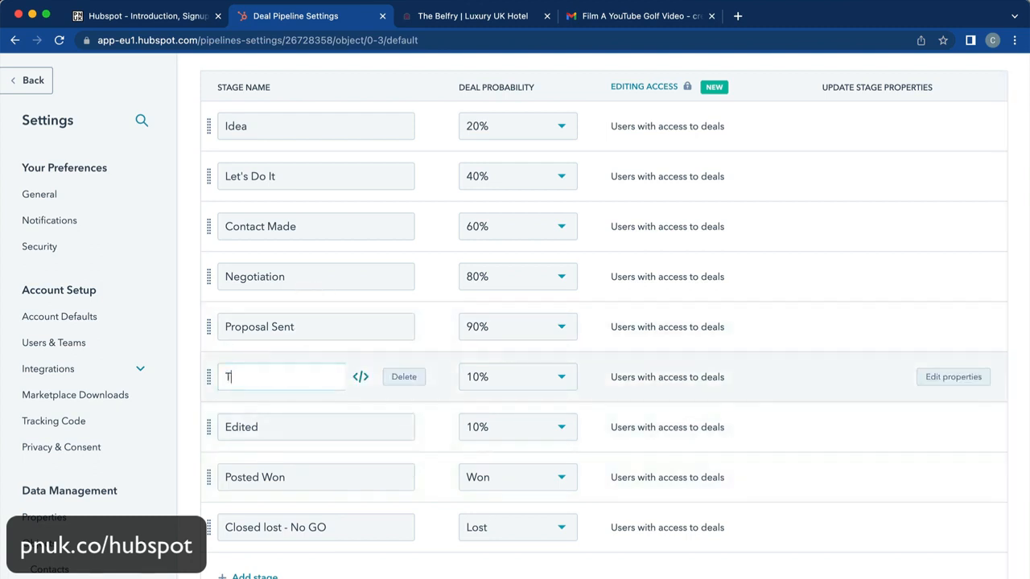
type("o Film")
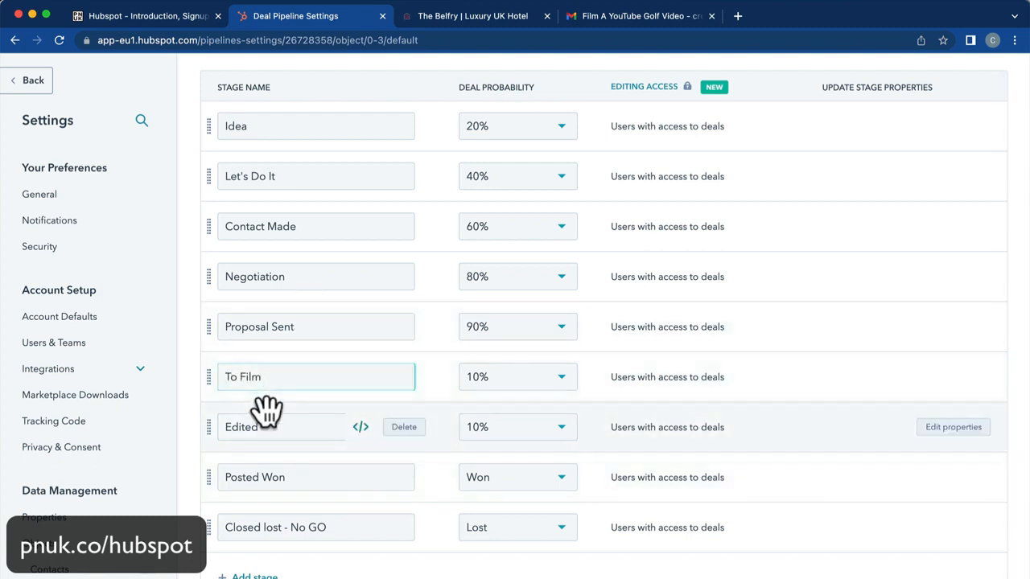
double_click(261, 427)
type("To")
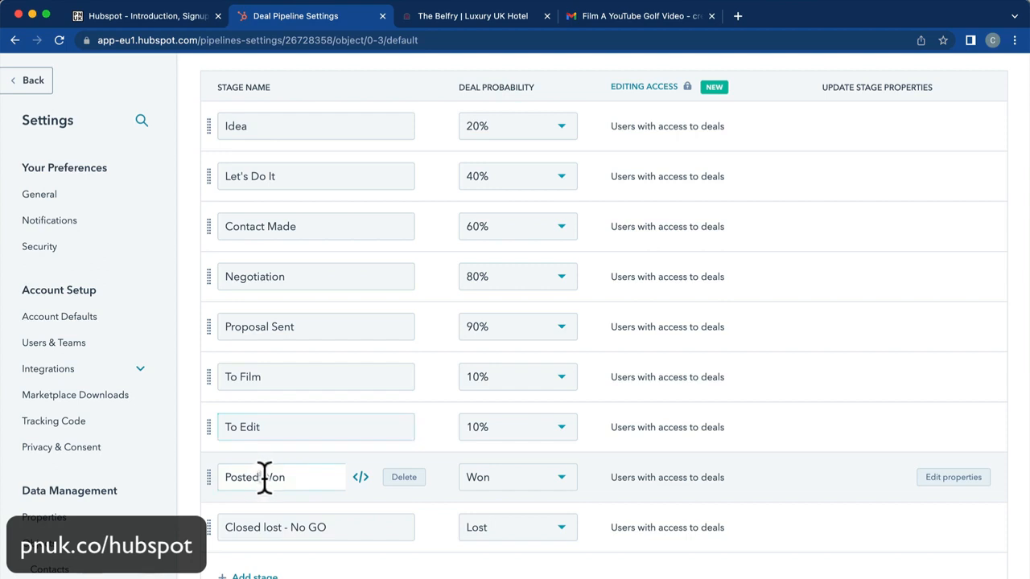
type("ideo")
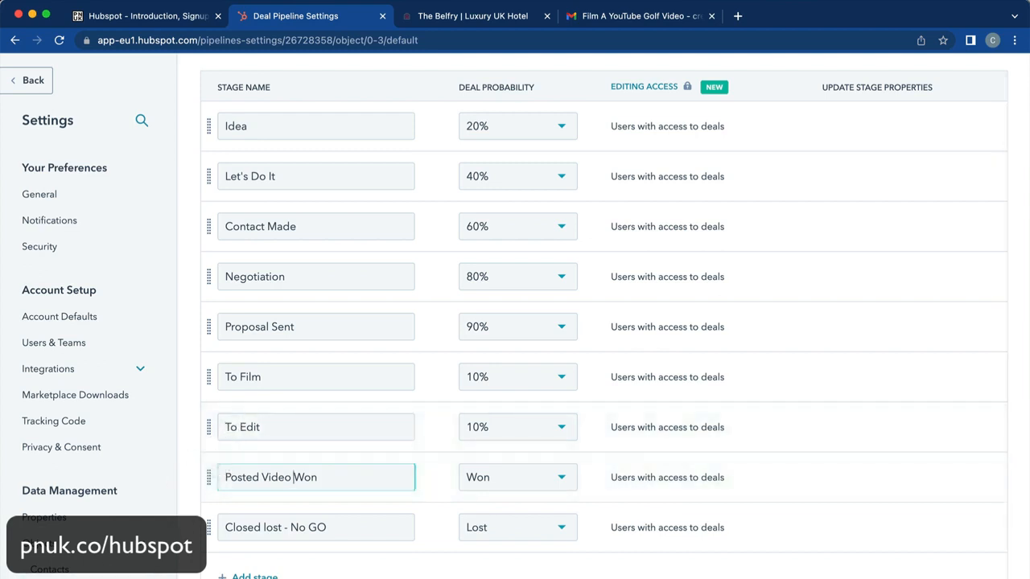
Add a 10% Final Approval stage between To Edit and Posted Video Won and save.
scroll(214, 494, "down", 1)
left_click(245, 535)
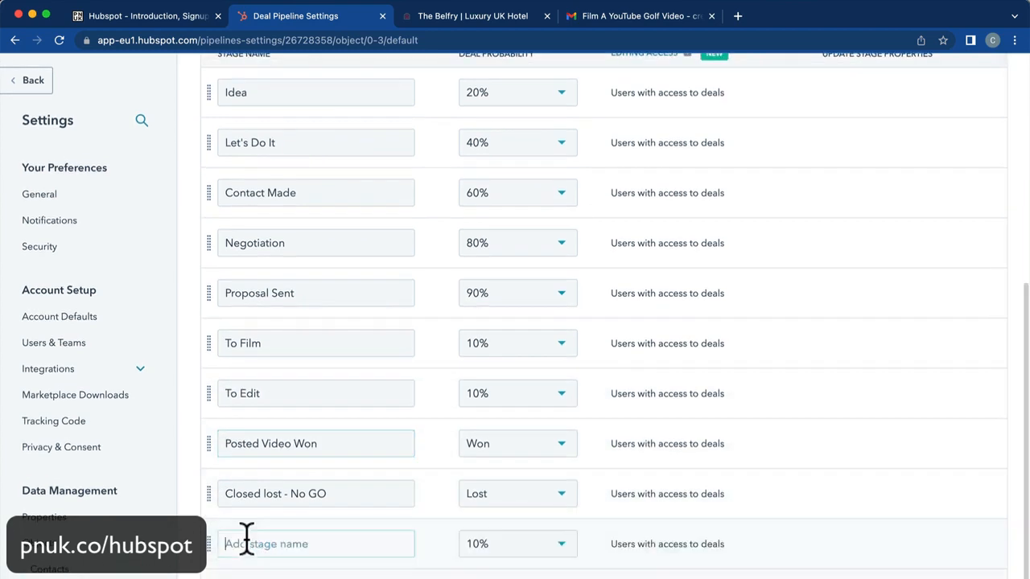
type("Final Approval")
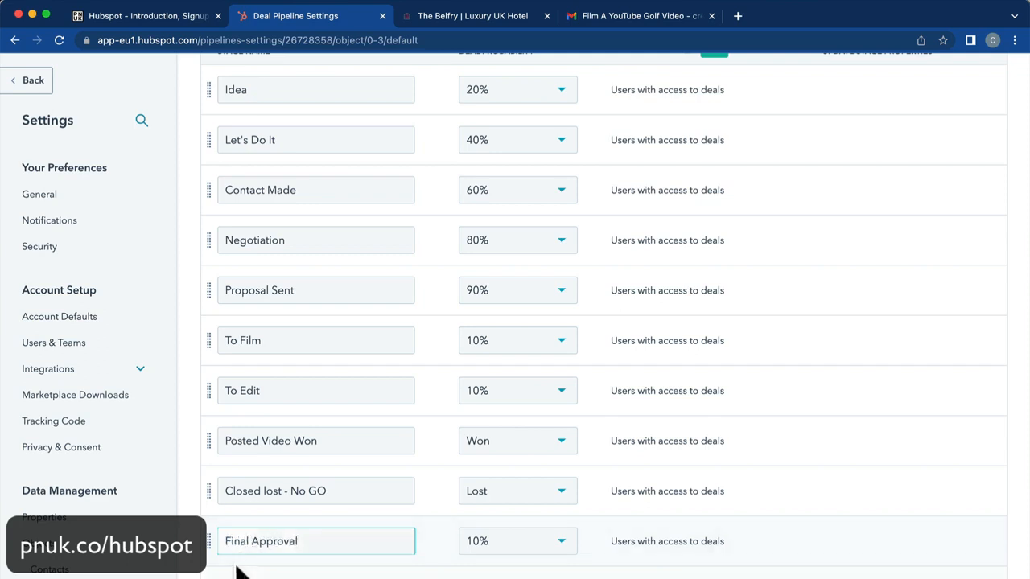
left_click_drag(208, 541, 202, 464)
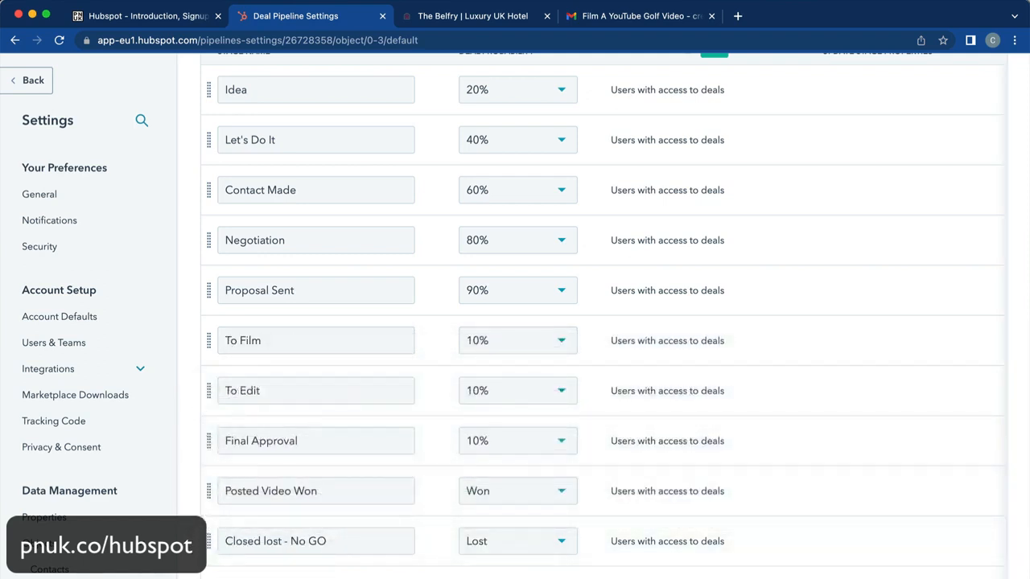
left_click(32, 81)
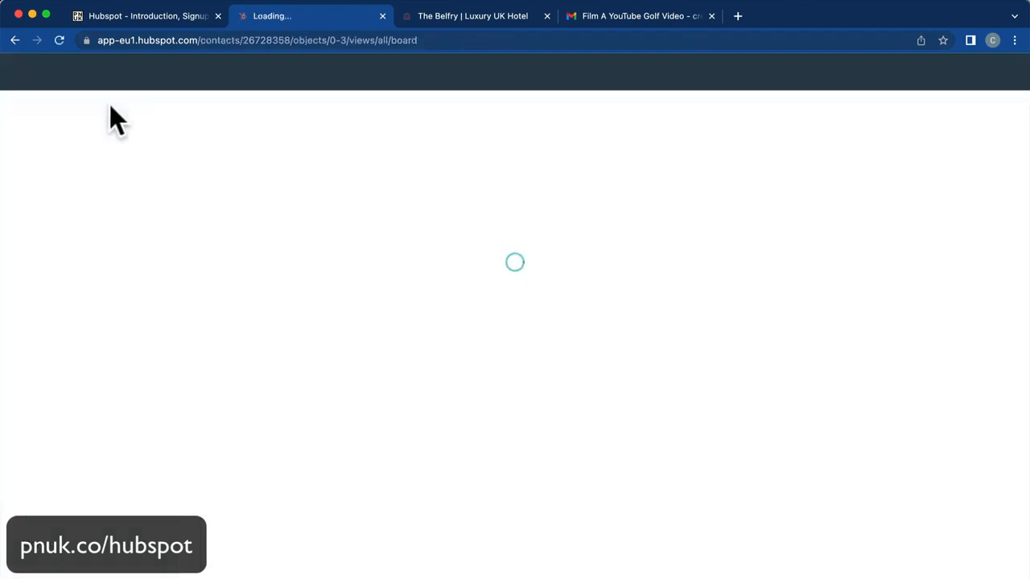
Open the Belfry Video deal from its To Film column on the deals board.
scroll(540, 342, "right", 5)
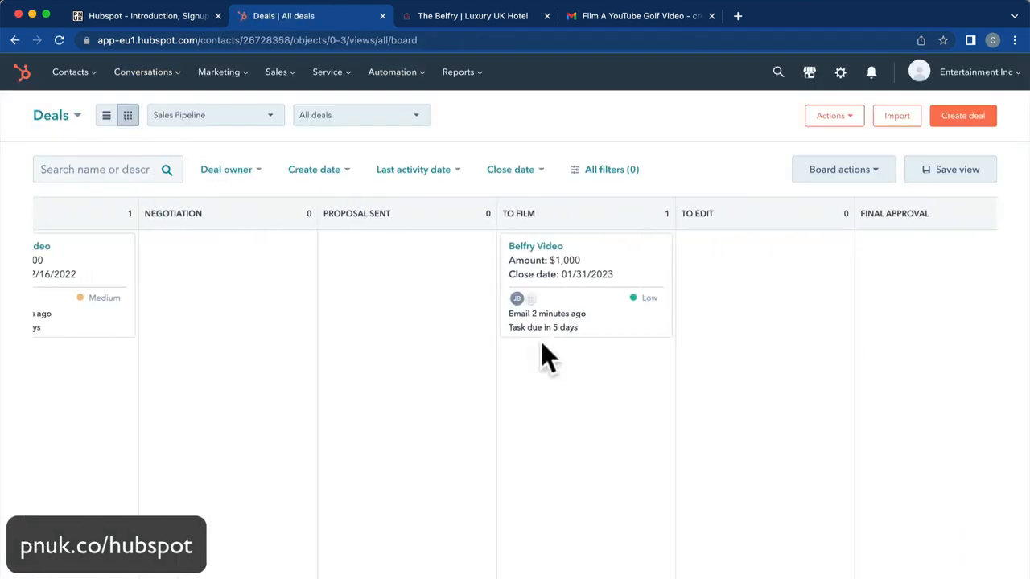
scroll(540, 344, "right", 3)
left_click_drag(330, 256, 323, 277)
left_click(319, 248)
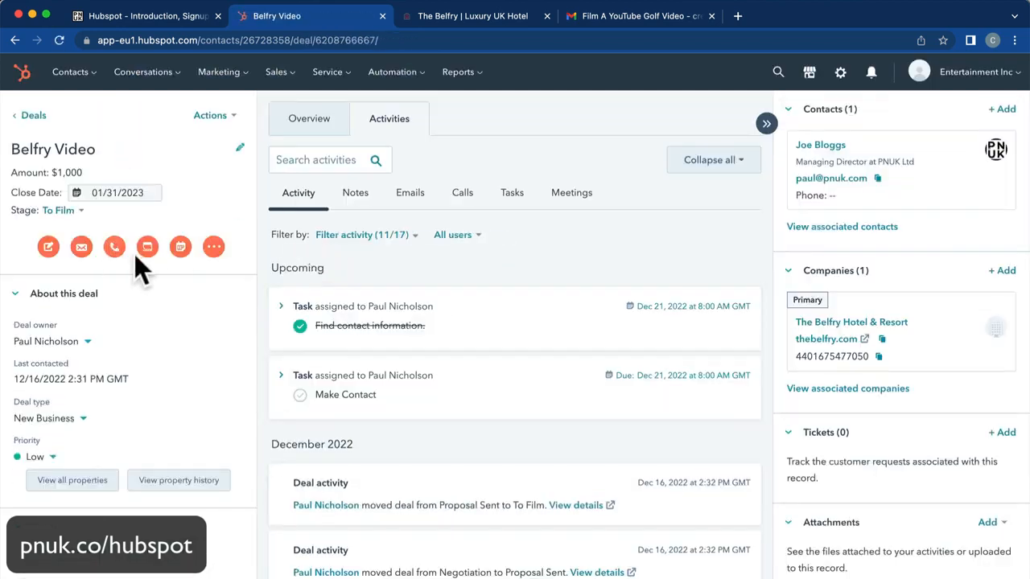
Start scheduling a meeting for the deal and choose Google Calendar to connect.
left_click(179, 248)
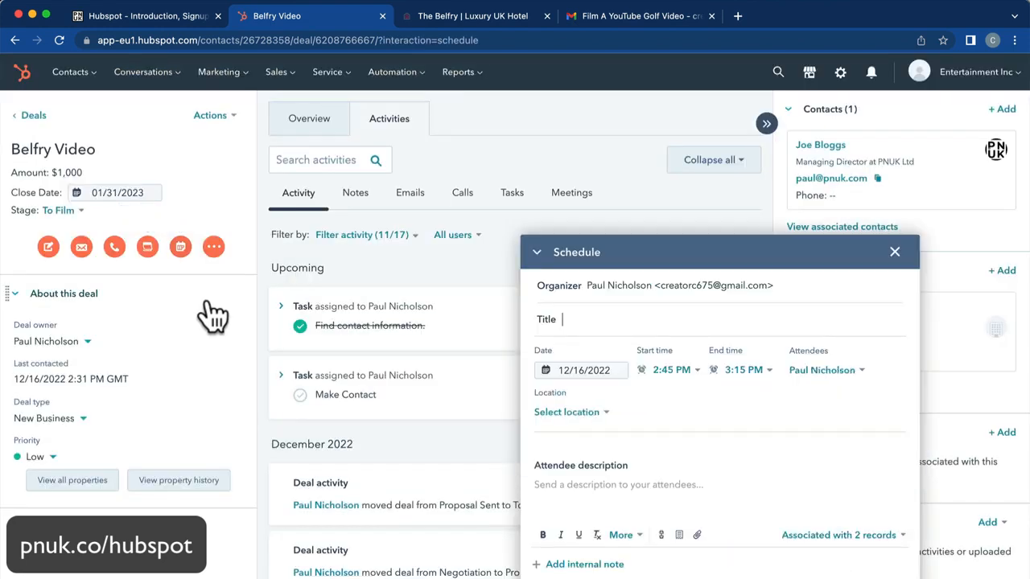
left_click(603, 320)
type("F")
key("BackSpace")
key("BackSpace")
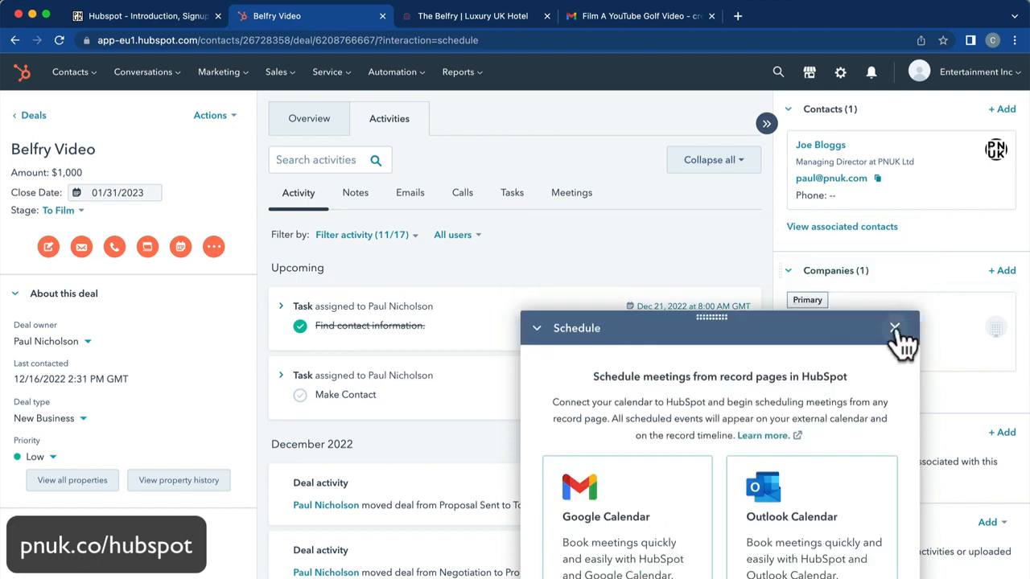
left_click(895, 328)
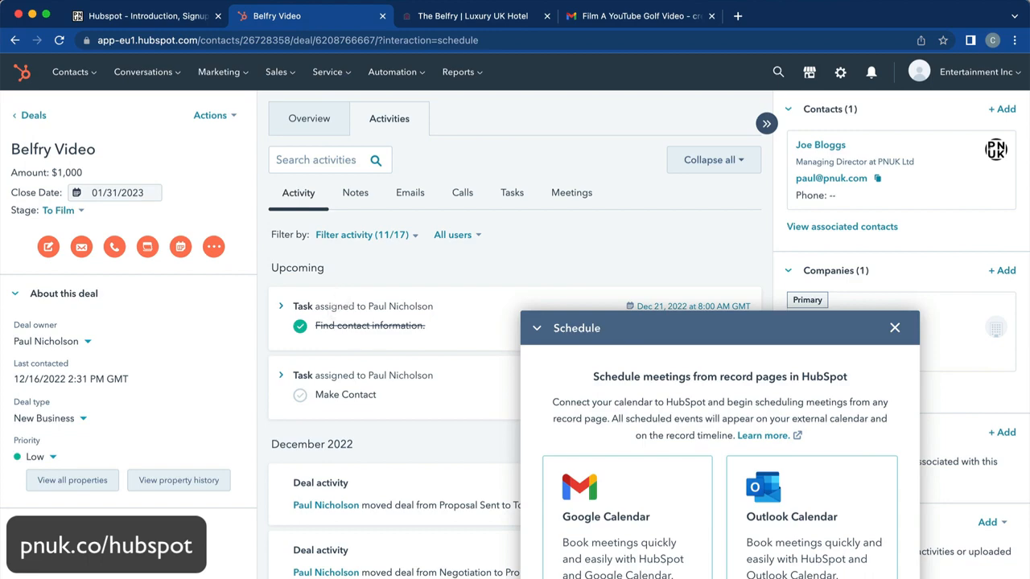
left_click(585, 487)
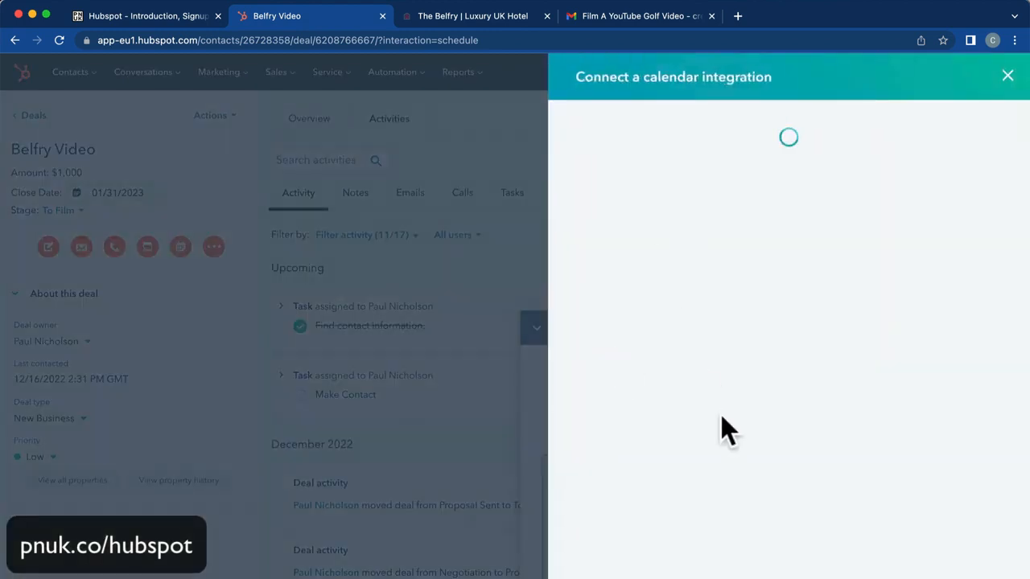
Connect the Google account's calendar to HubSpot and allow HubSpot access to it.
scroll(708, 434, "down", 5)
left_click(675, 536)
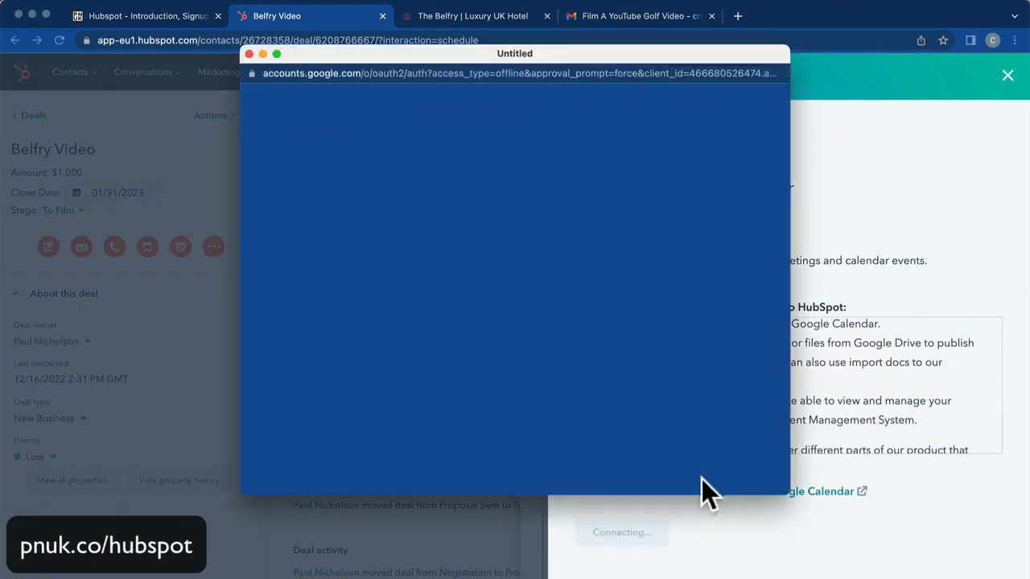
left_click(559, 269)
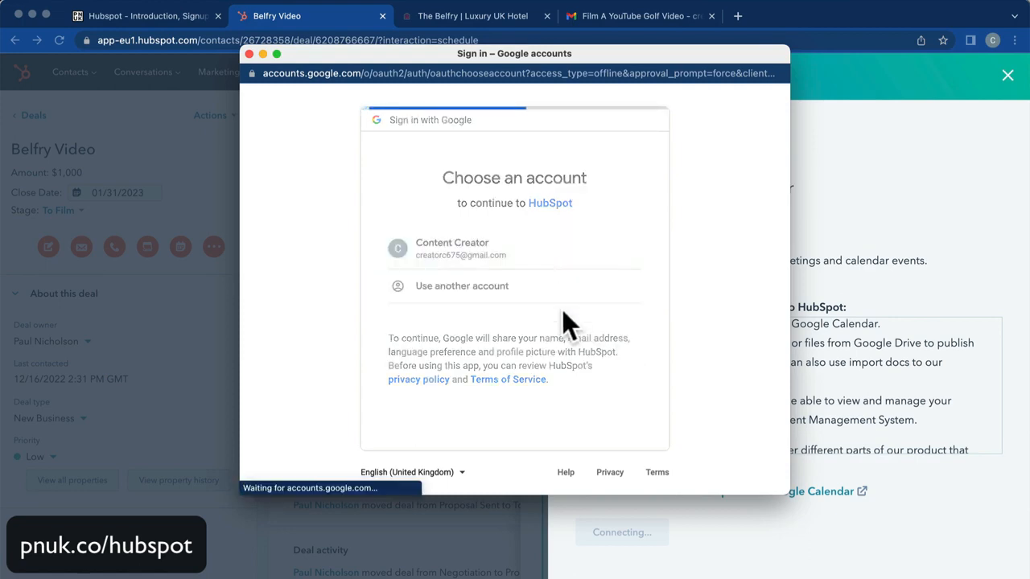
scroll(581, 390, "down", 5)
left_click(581, 393)
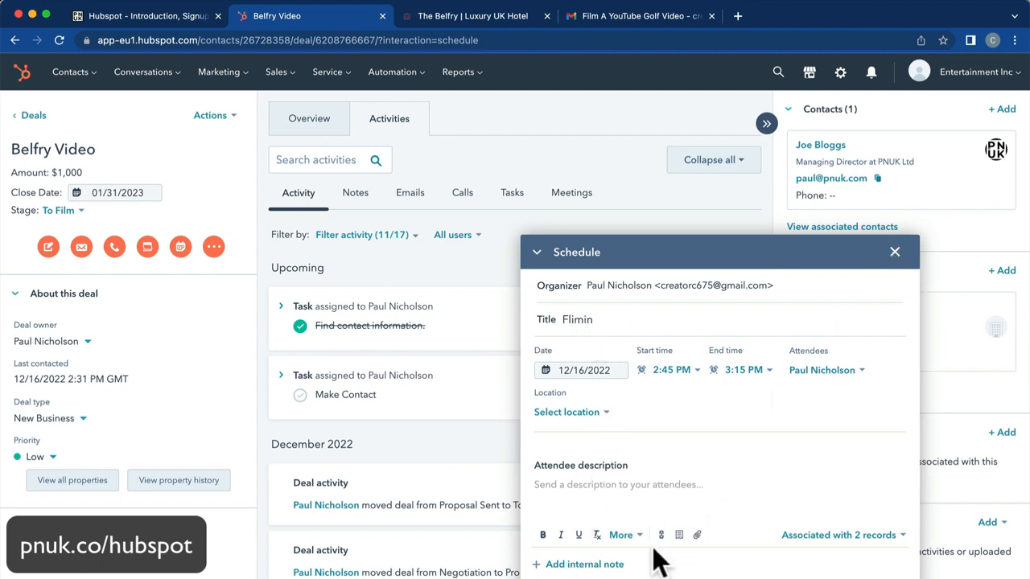
Correct the meeting title to 'Film Meeting' and set it for 12/18/2022 starting 2:00 PM.
left_click(60, 42)
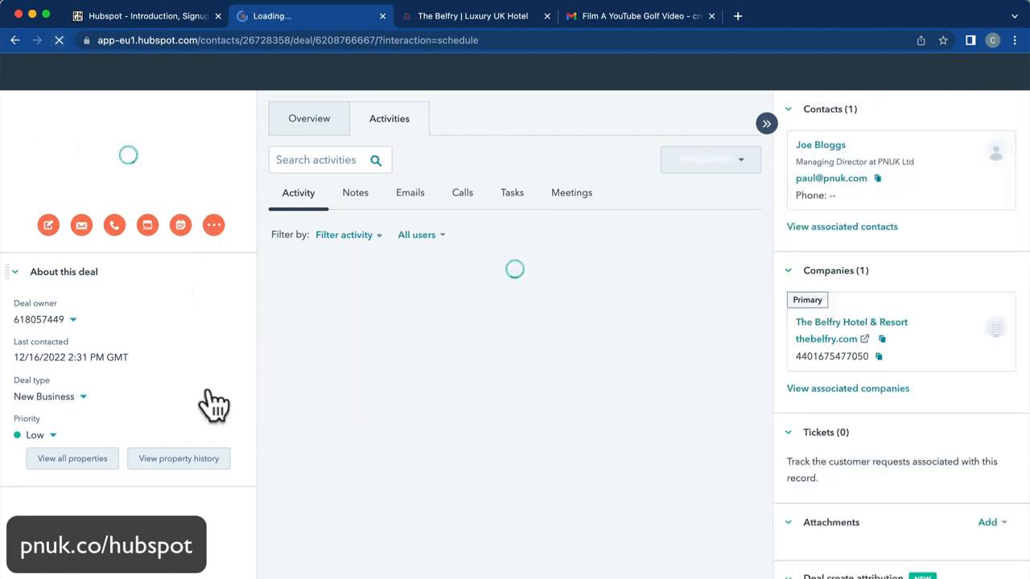
left_click(593, 320)
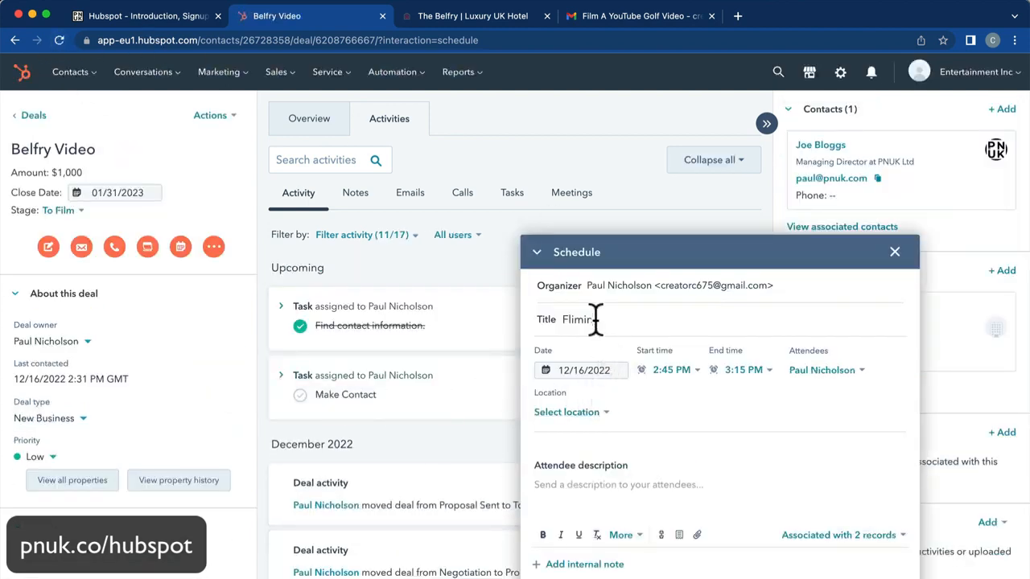
key("BackSpace")
key("BackSpace")
key("BackSpace")
key("BackSpace")
type("ting")
left_click(600, 370)
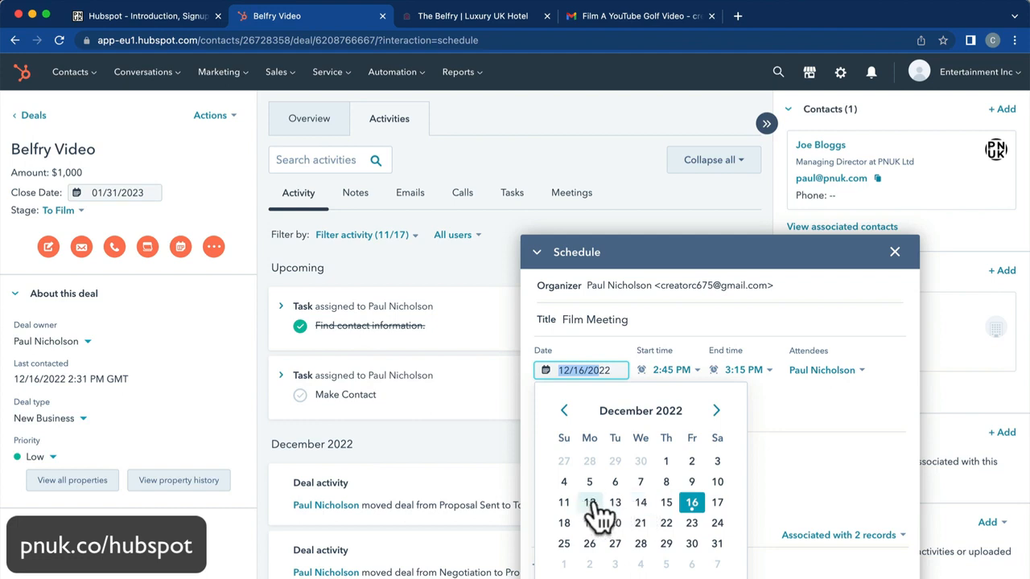
left_click(566, 525)
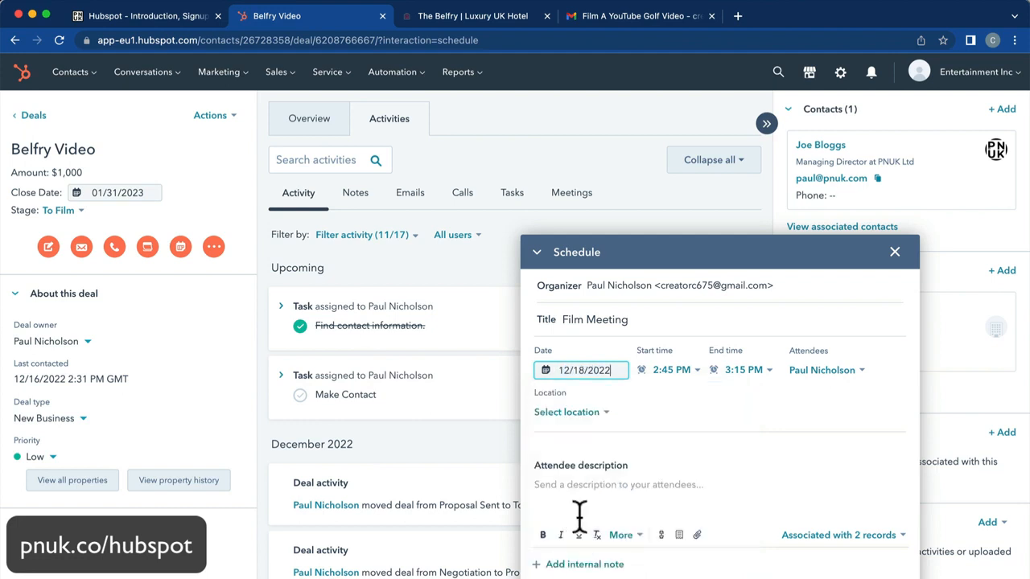
left_click(674, 378)
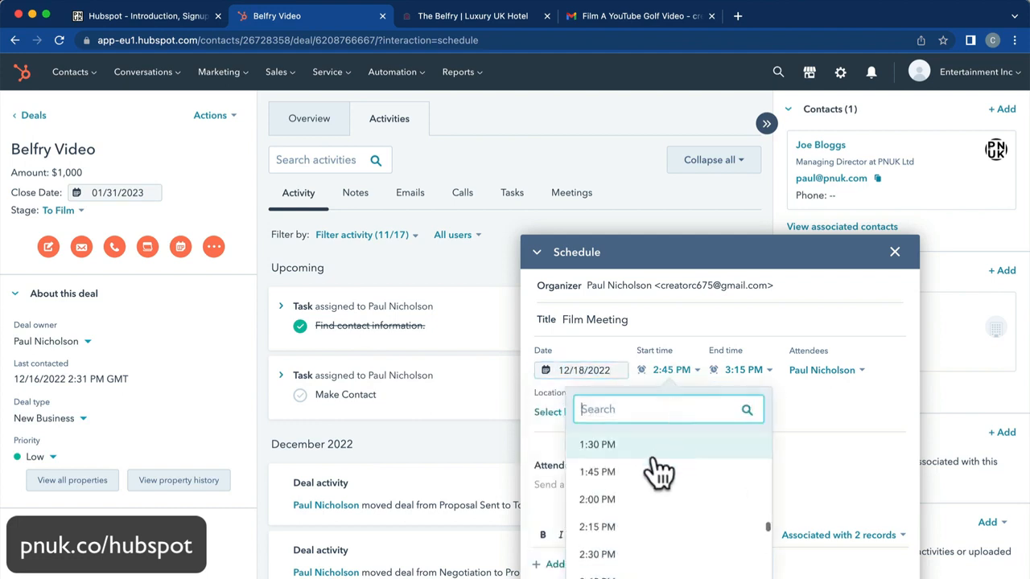
left_click(616, 499)
Set a custom location 'Conference Room', add description 'Filming meeting.', and invite the deal's contact.
left_click(597, 415)
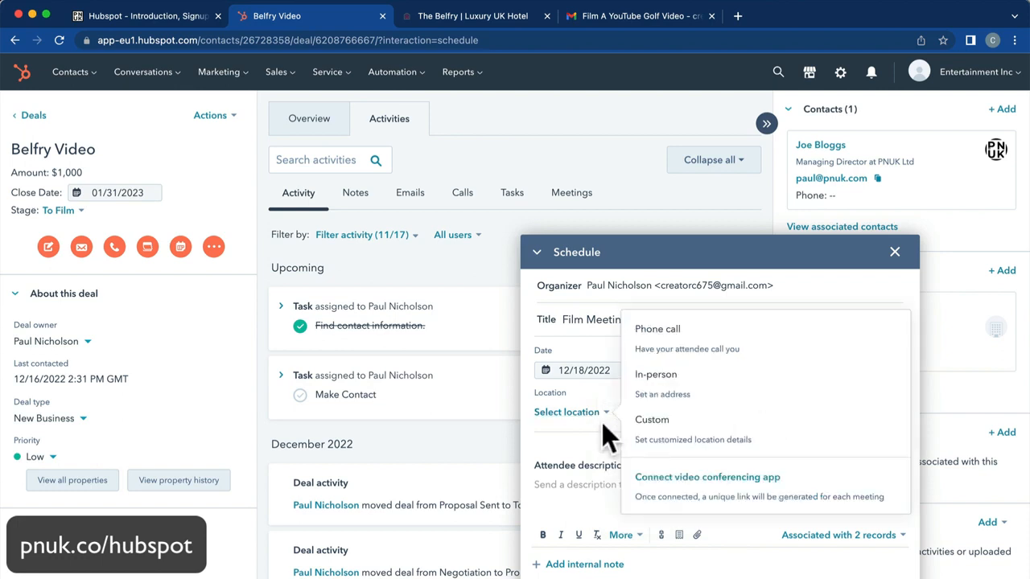
left_click(676, 427)
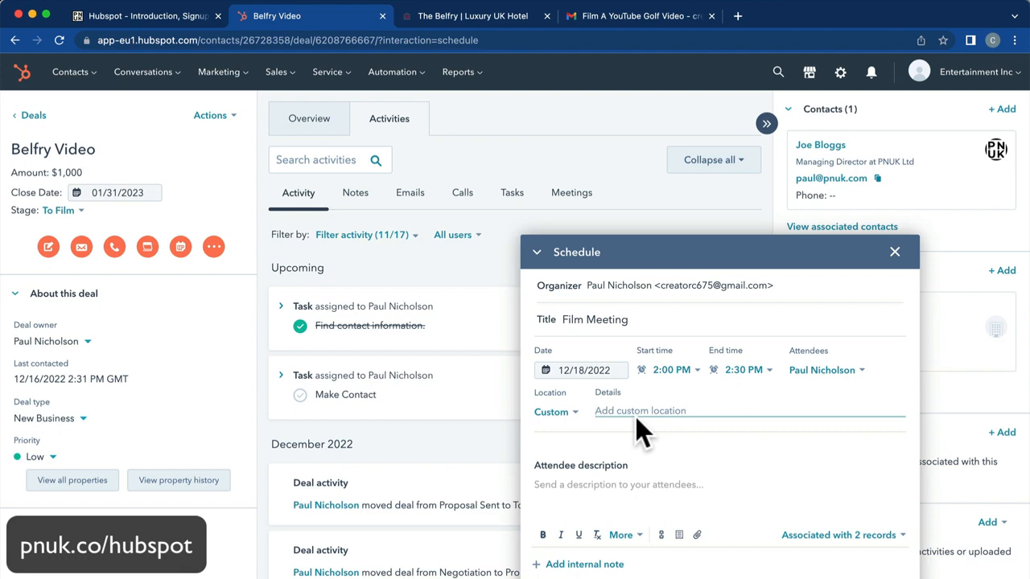
type("Confreence Room")
key("Tab")
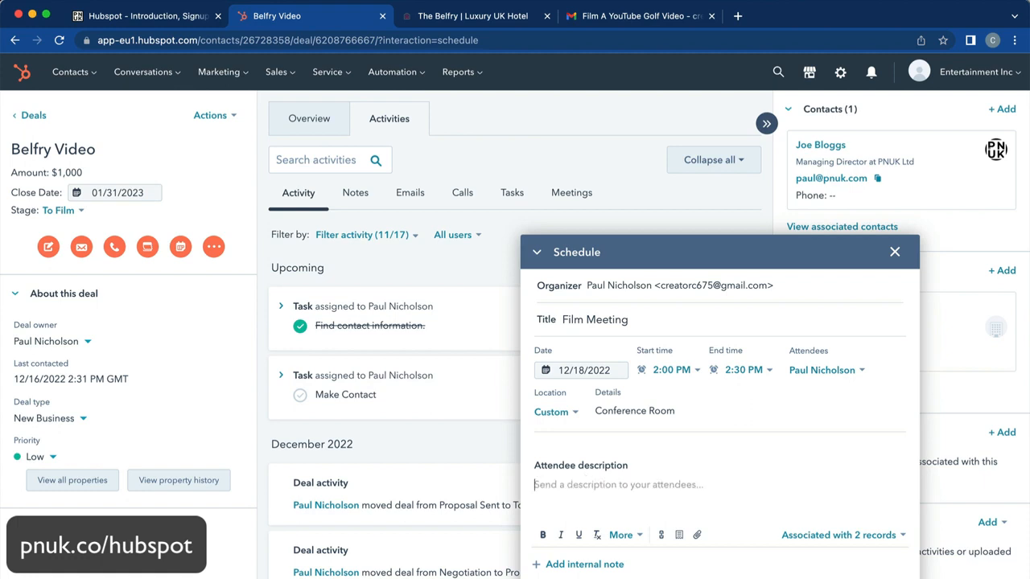
type("Filming mee")
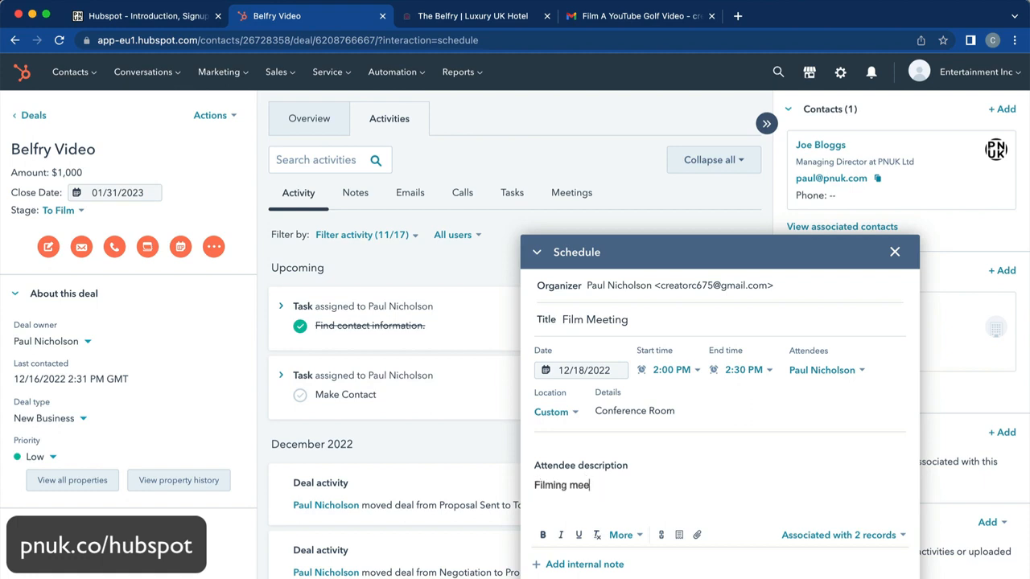
type("ting.")
left_click(829, 375)
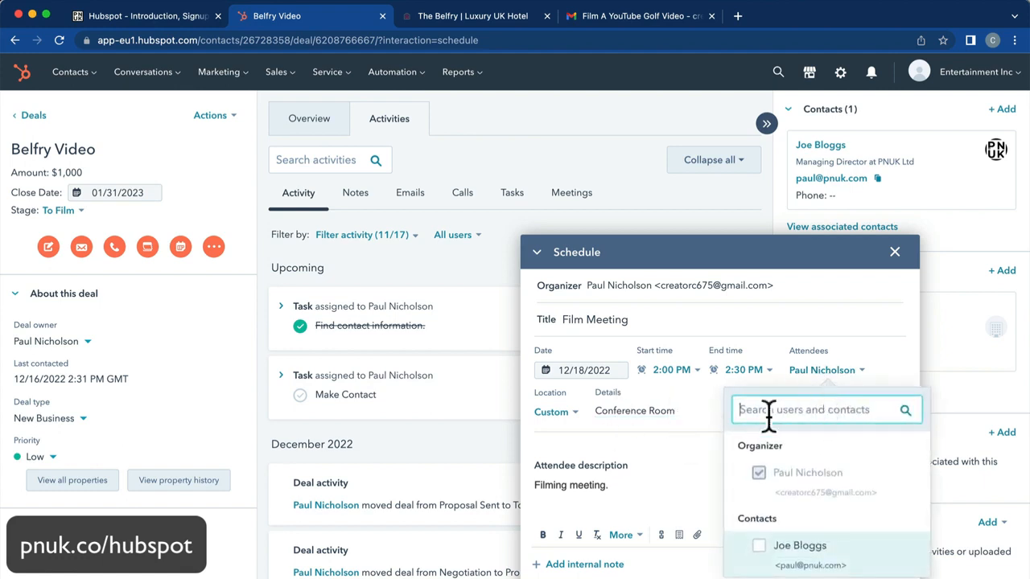
left_click(770, 559)
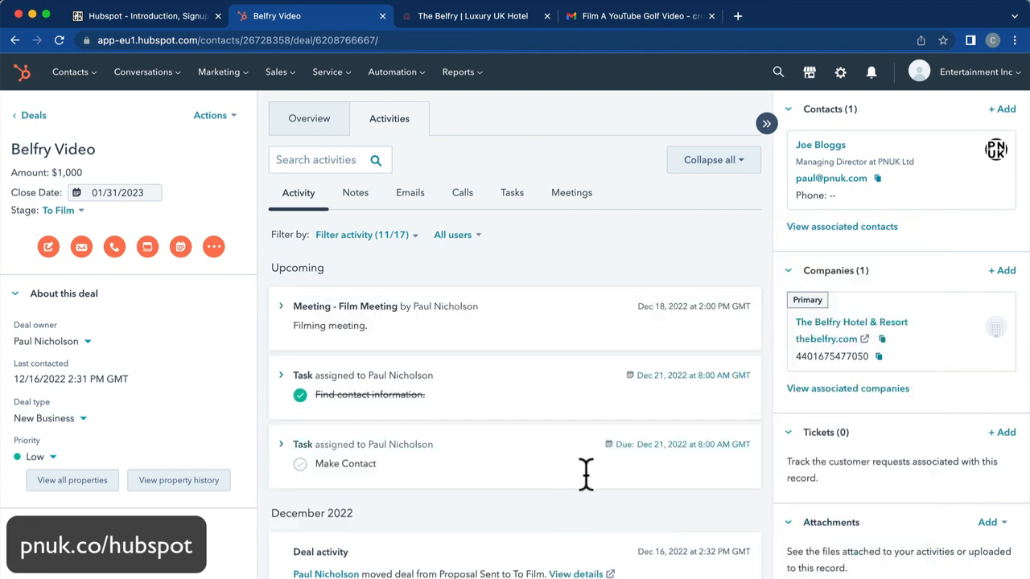
Expand the Film Meeting activity, then set up the personal scheduling page under Sales > Meetings.
left_click(443, 344)
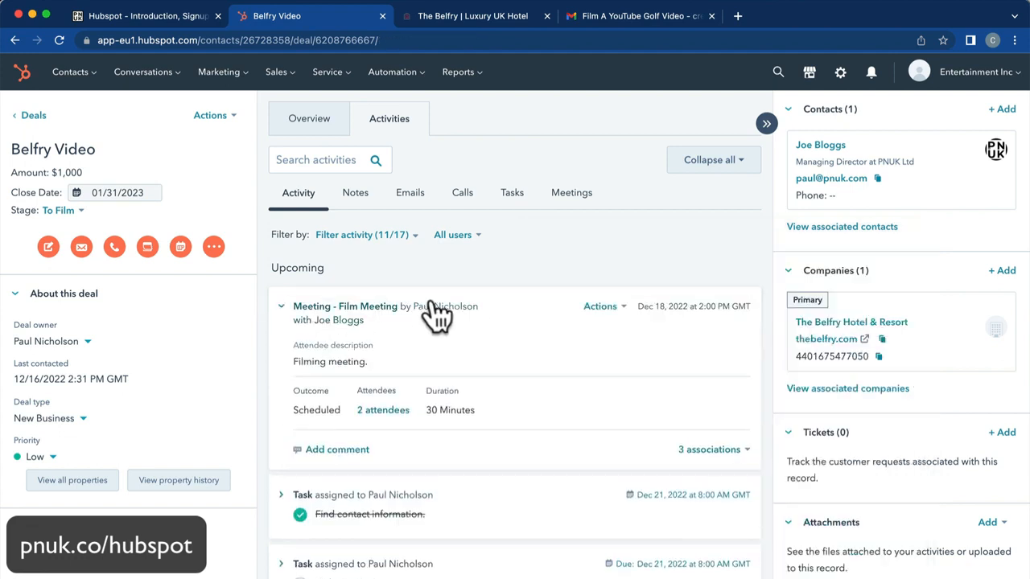
left_click(296, 81)
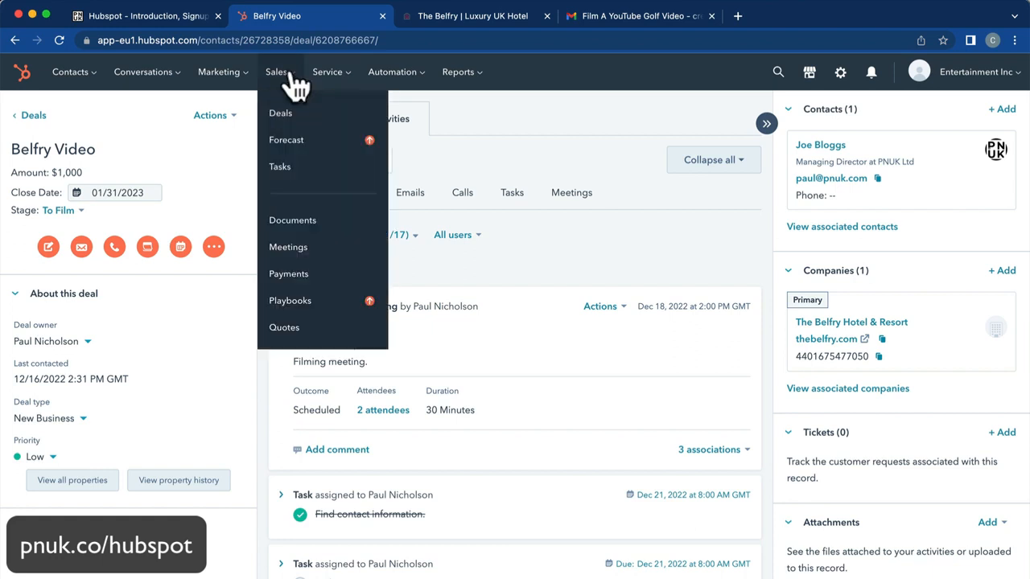
left_click(289, 247)
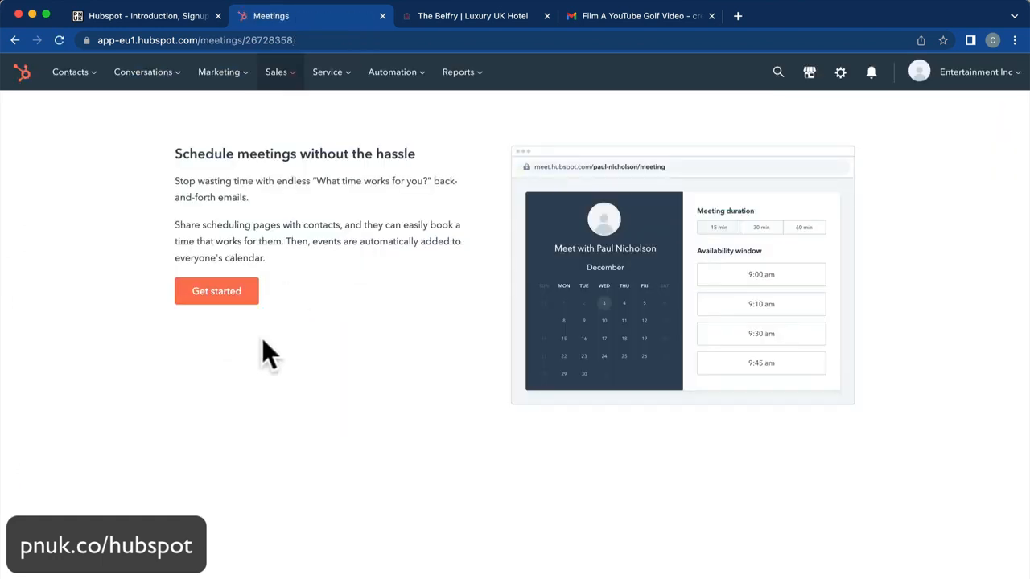
left_click(230, 300)
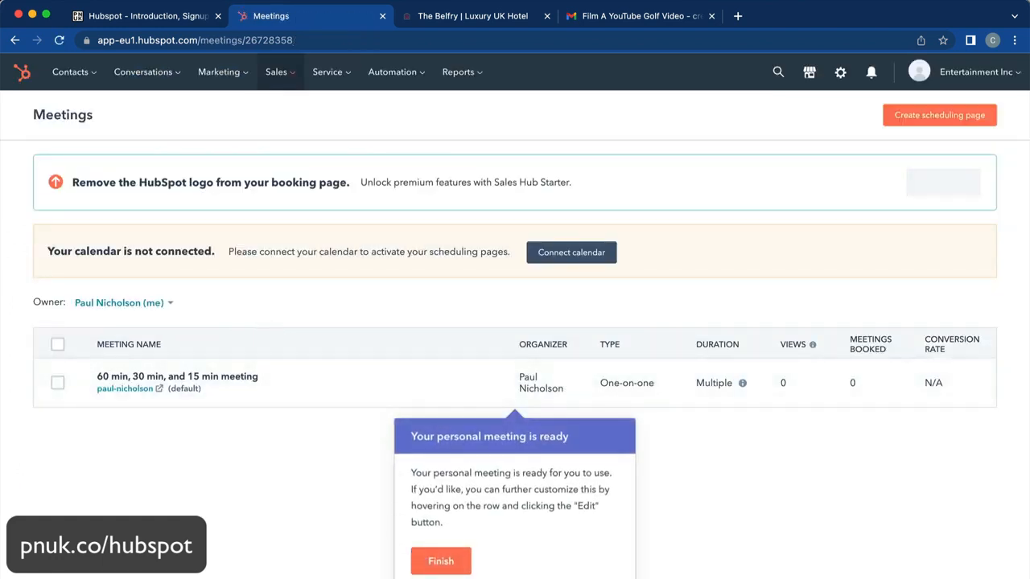
left_click(443, 561)
View the Google / Gmail calendar connection option, close it unconnected, and return to Deals.
mouse_move(245, 378)
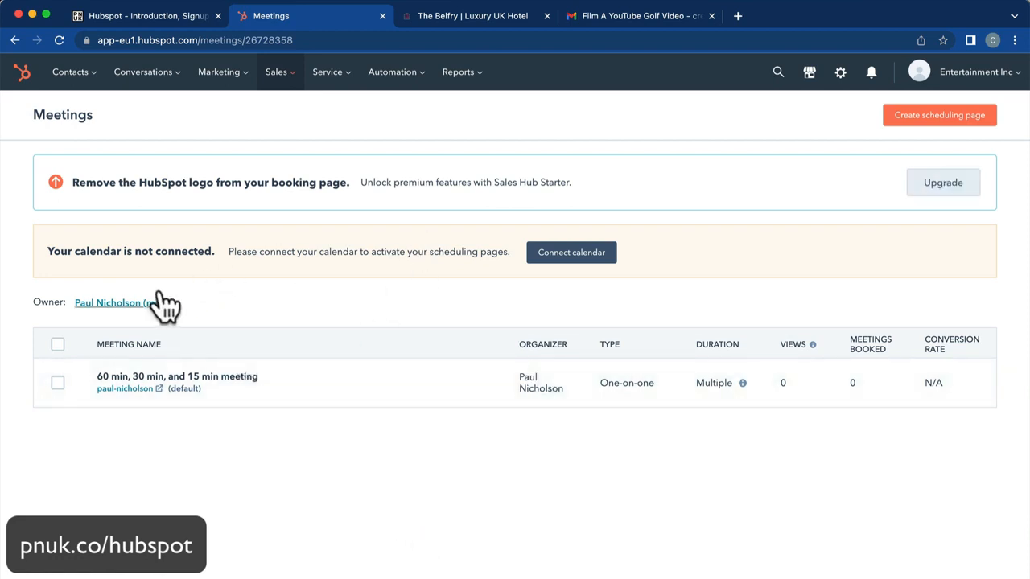
left_click(566, 267)
left_click(386, 213)
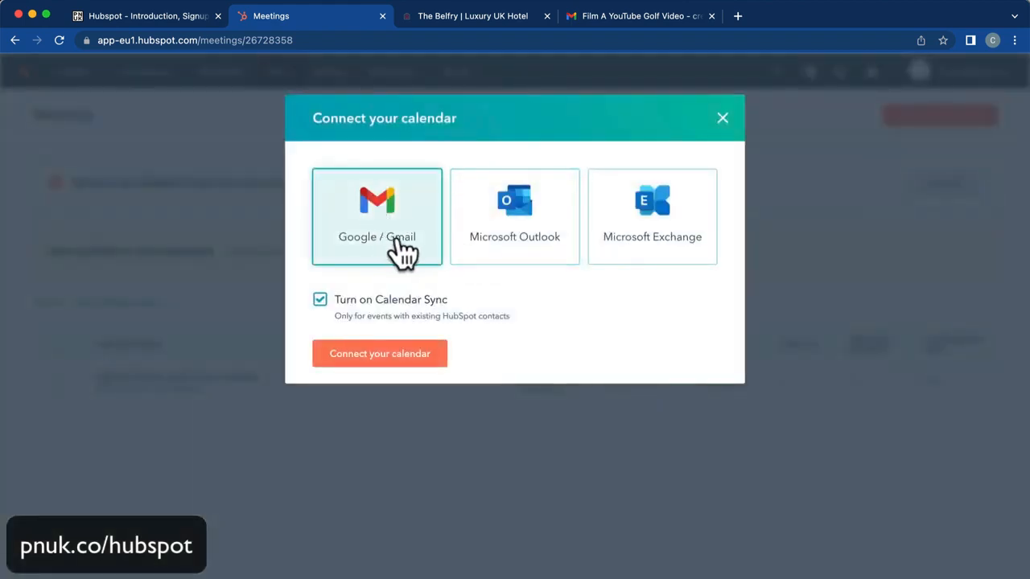
left_click(721, 119)
left_click(276, 71)
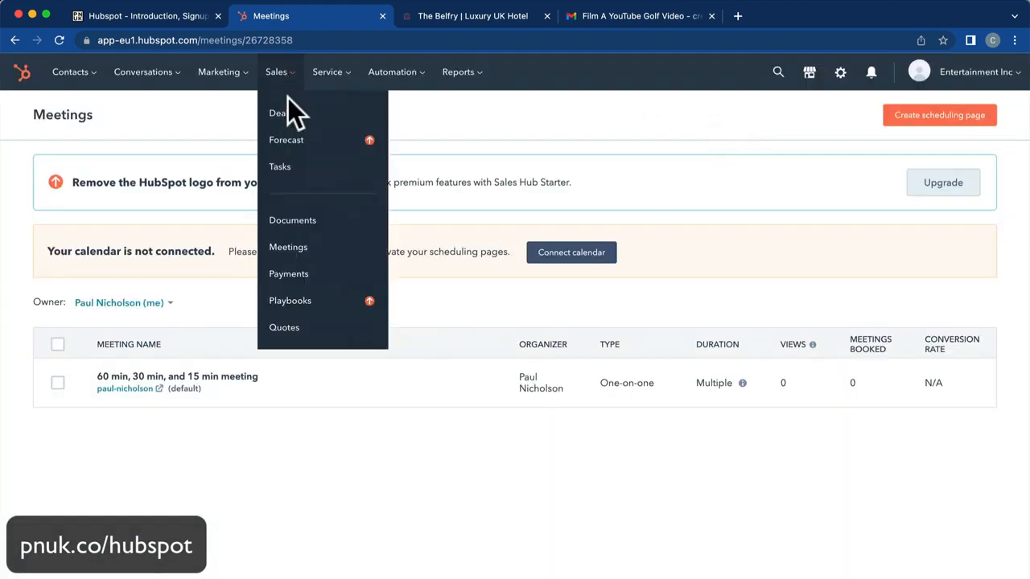
left_click(286, 107)
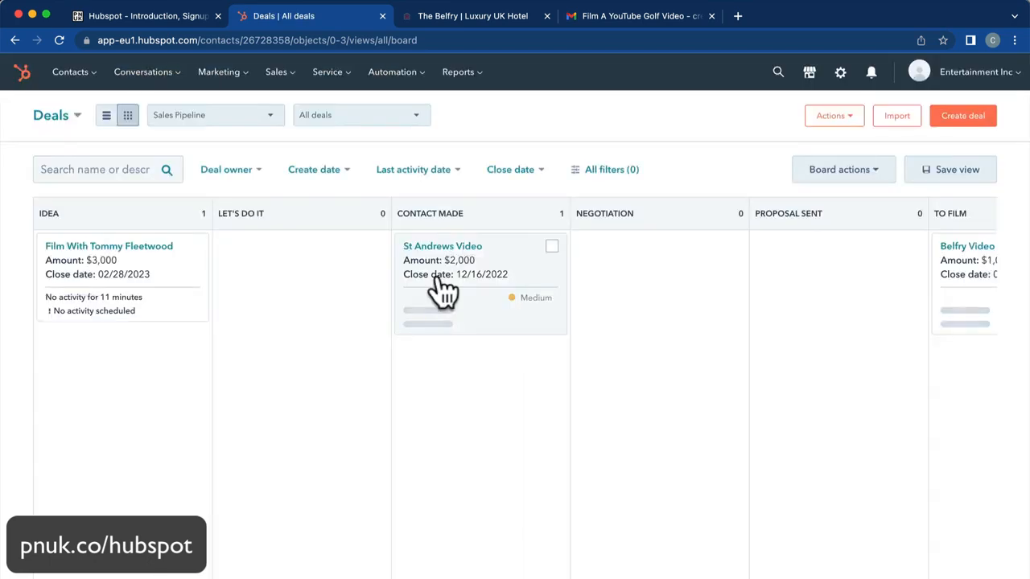
Move the Belfry Video card from To Film to To Edit and open its record.
scroll(722, 304, "right", 6)
scroll(721, 304, "right", 4)
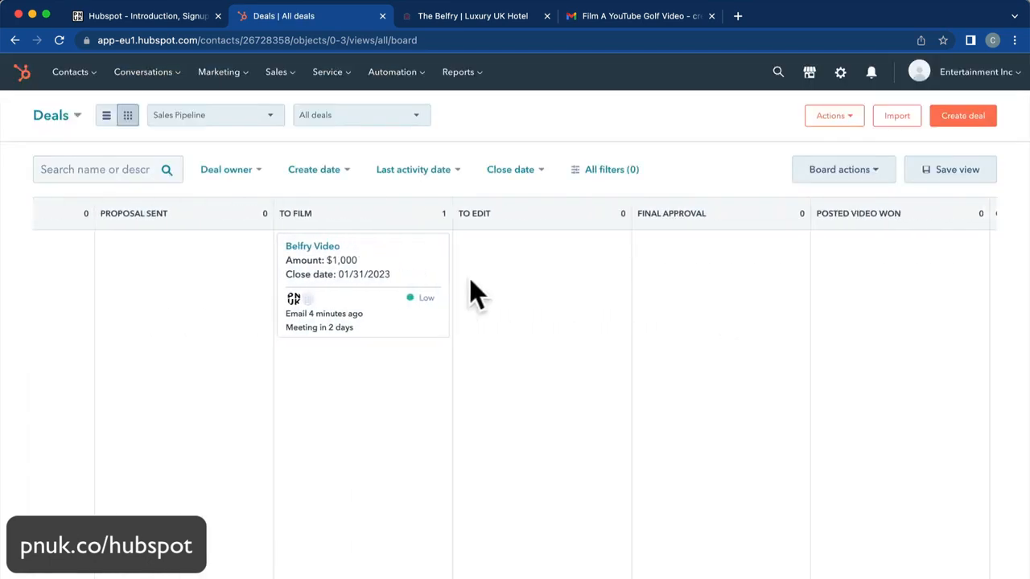
left_click_drag(356, 253, 547, 271)
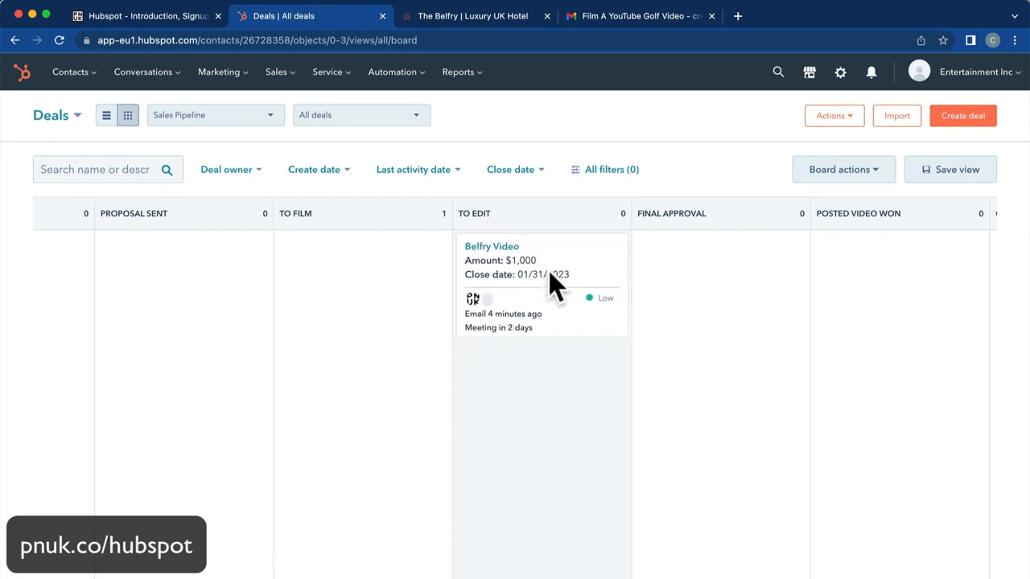
left_click(489, 248)
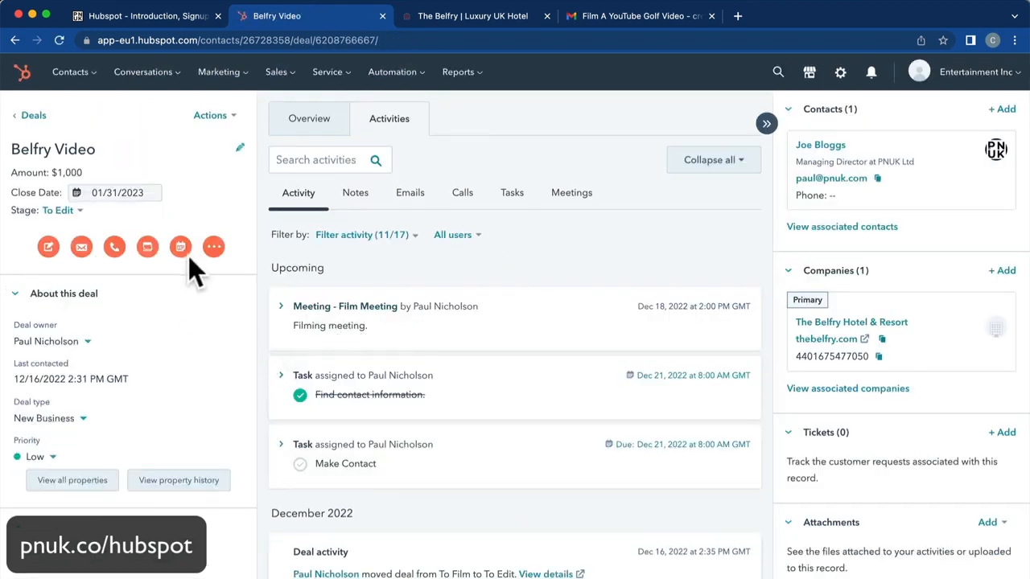
Add a 'Needs Editing' task to Belfry Video with the note 'Edit Belfry Film'.
left_click(147, 247)
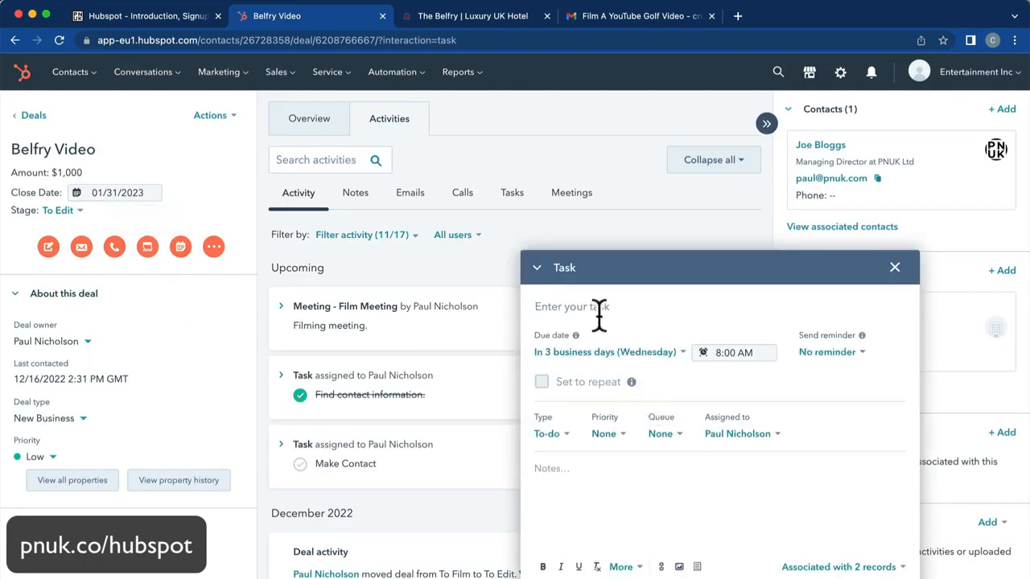
type("Needs Editing")
left_click(586, 469)
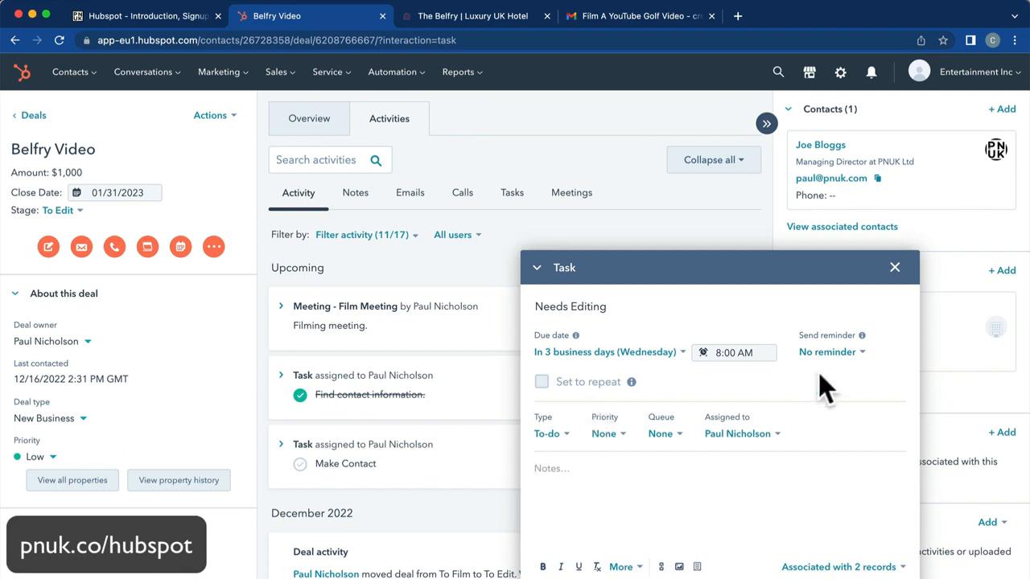
left_click(740, 435)
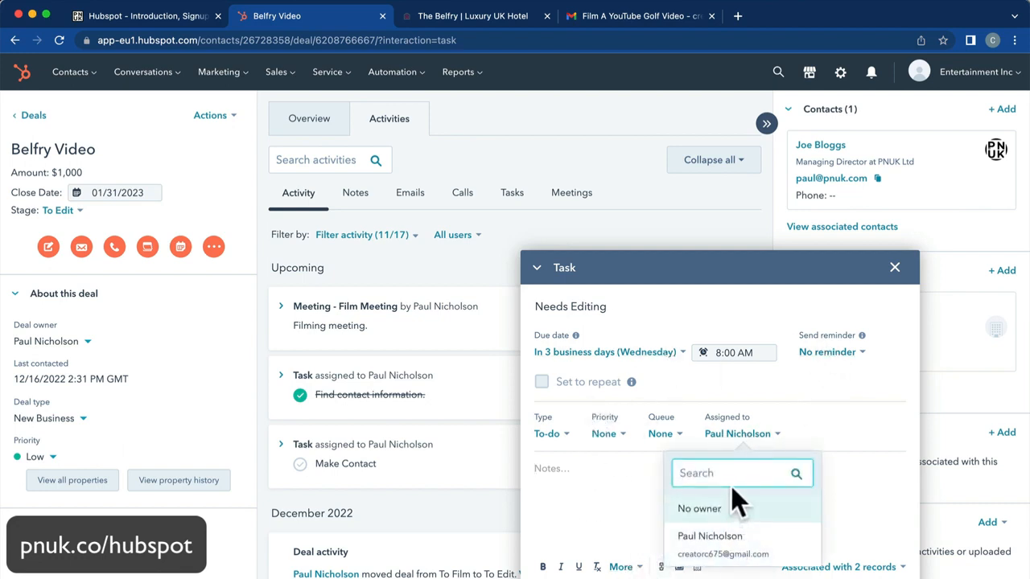
left_click(587, 470)
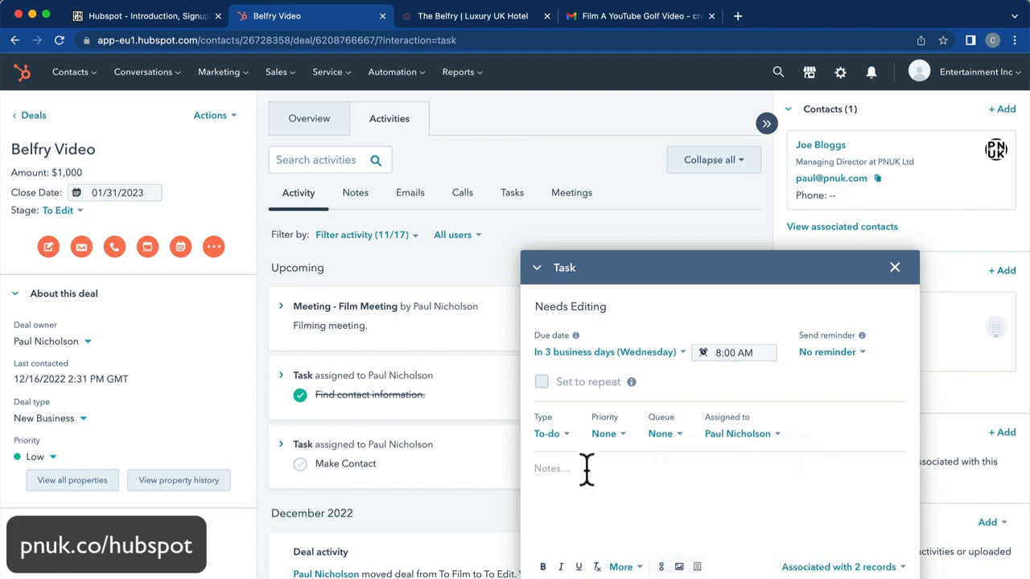
type("Edit Belfry Film")
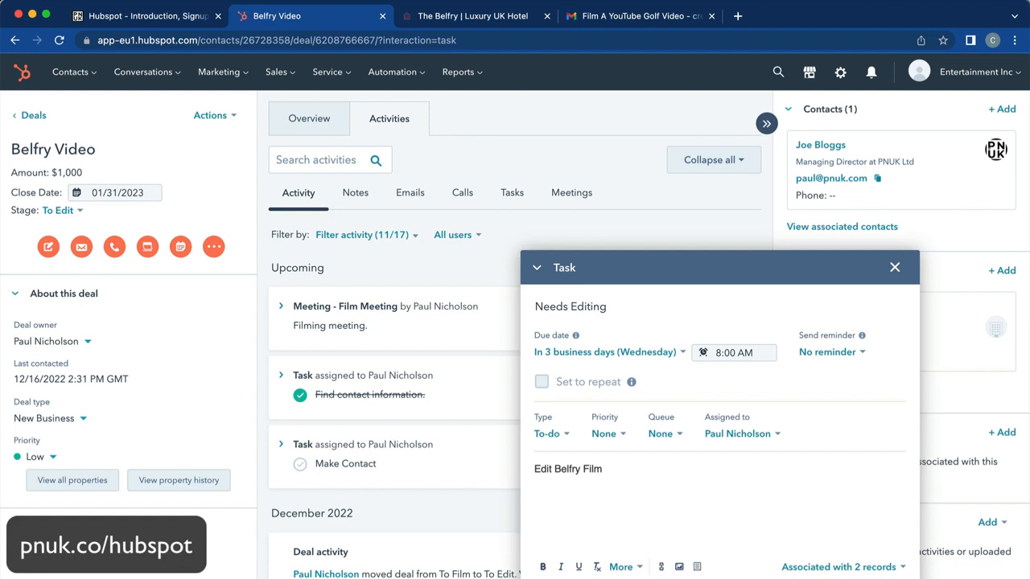
left_click(555, 578)
left_click(290, 74)
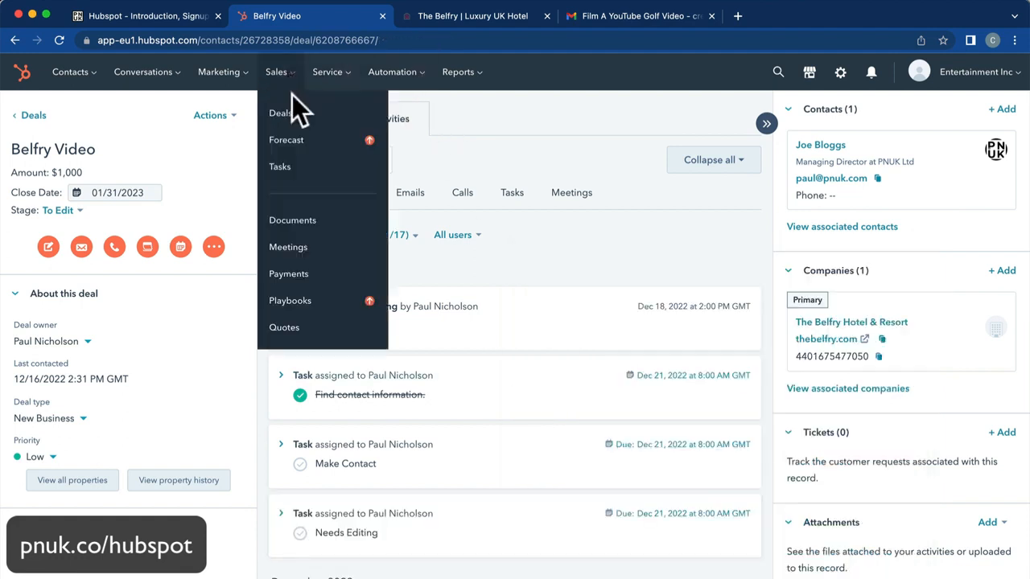
Reload the Sales Pipeline deals board, check Belfry Video in To Edit, and begin a new deal.
left_click(292, 104)
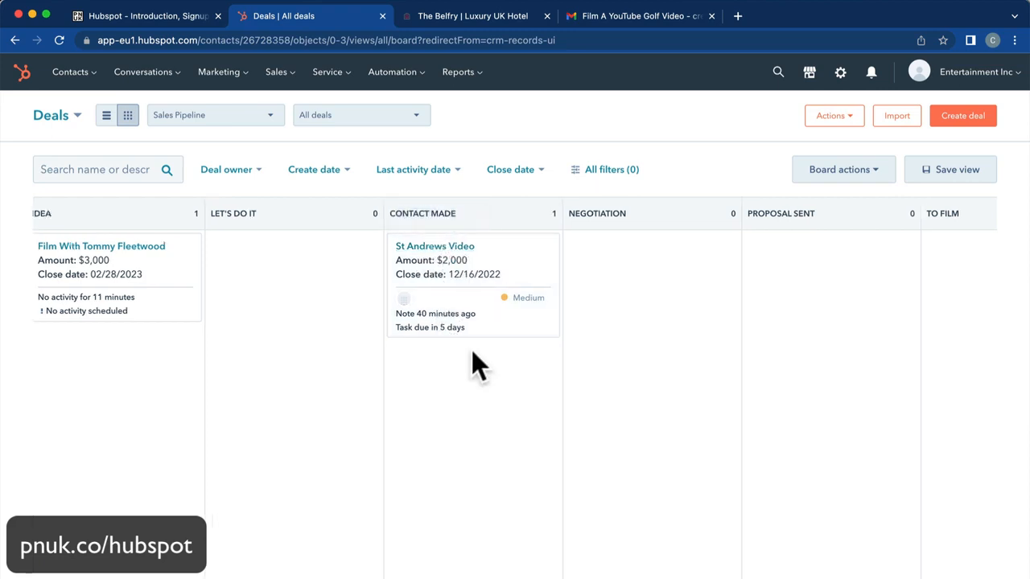
scroll(471, 354, "right", 5)
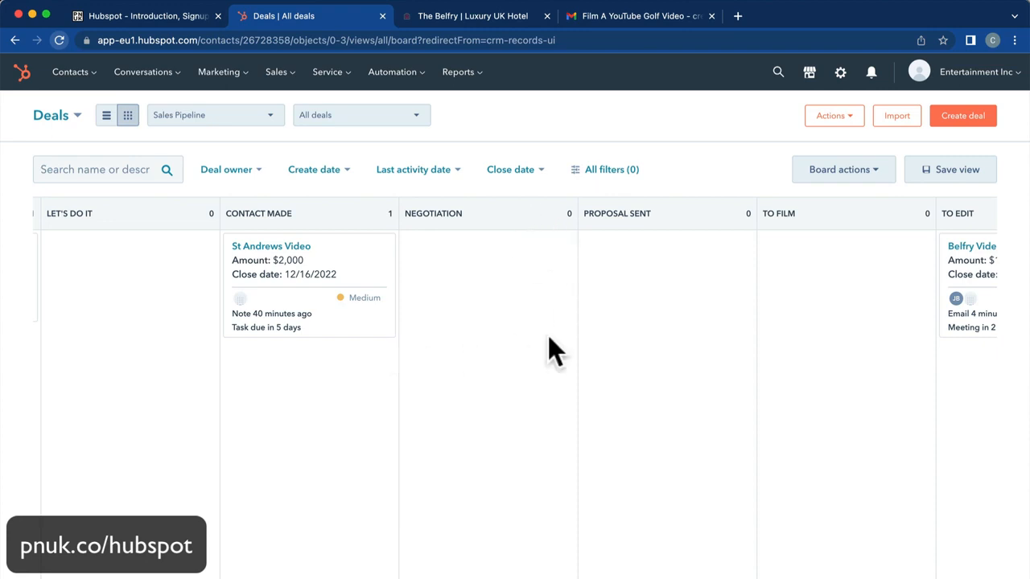
left_click(58, 40)
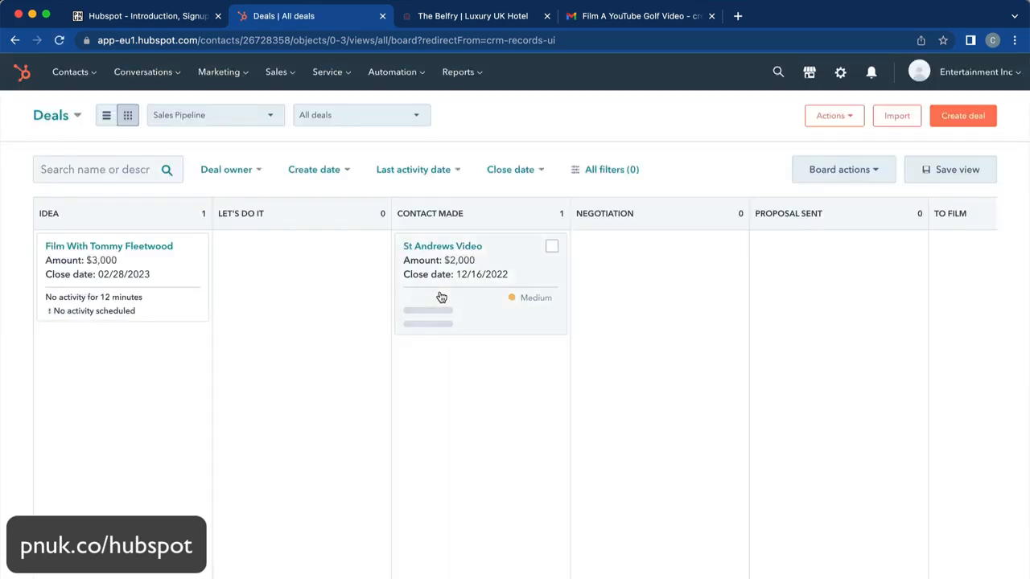
scroll(678, 446, "right", 5)
scroll(678, 446, "left", 5)
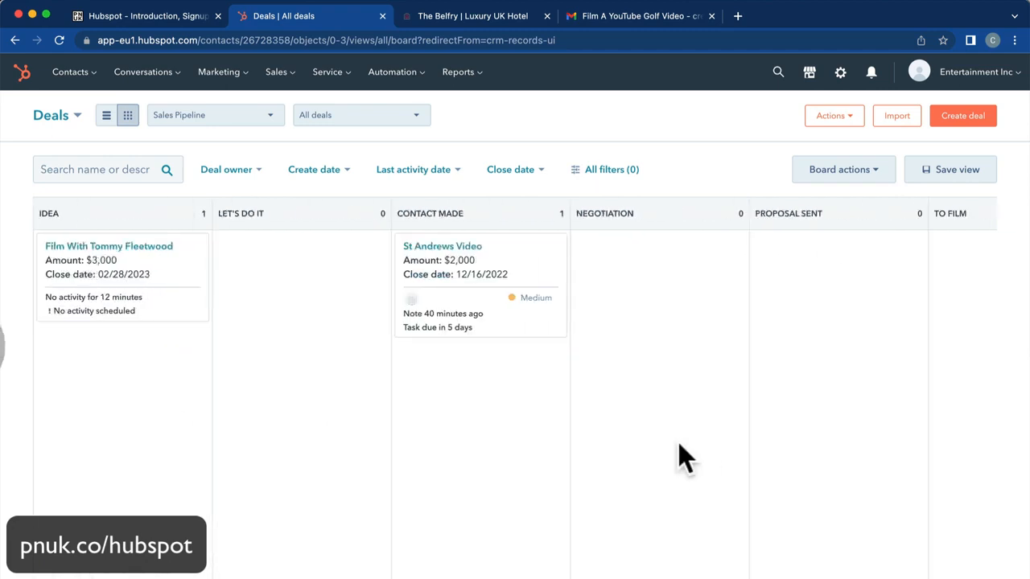
scroll(593, 391, "right", 4)
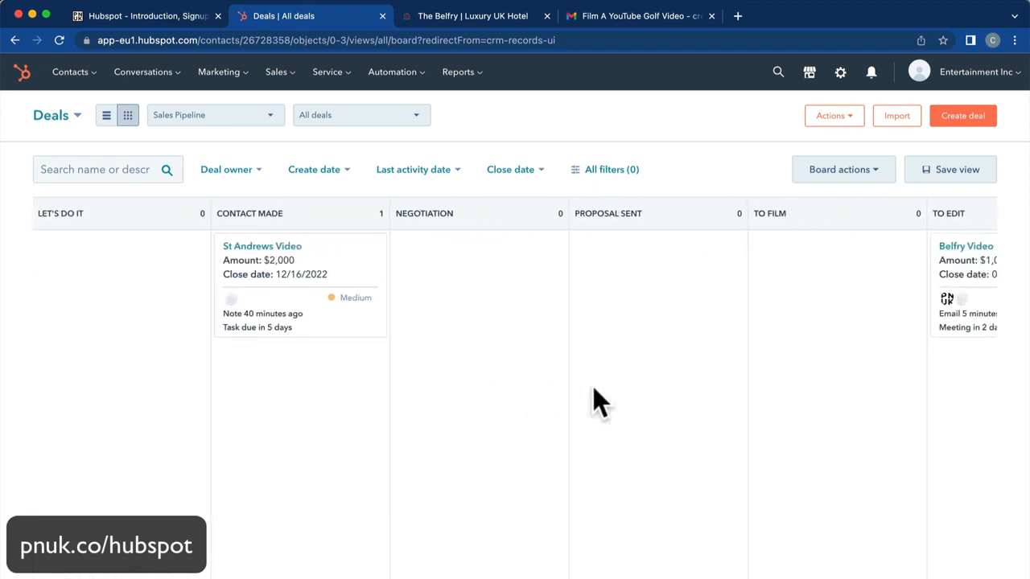
scroll(593, 386, "left", 4)
left_click(961, 117)
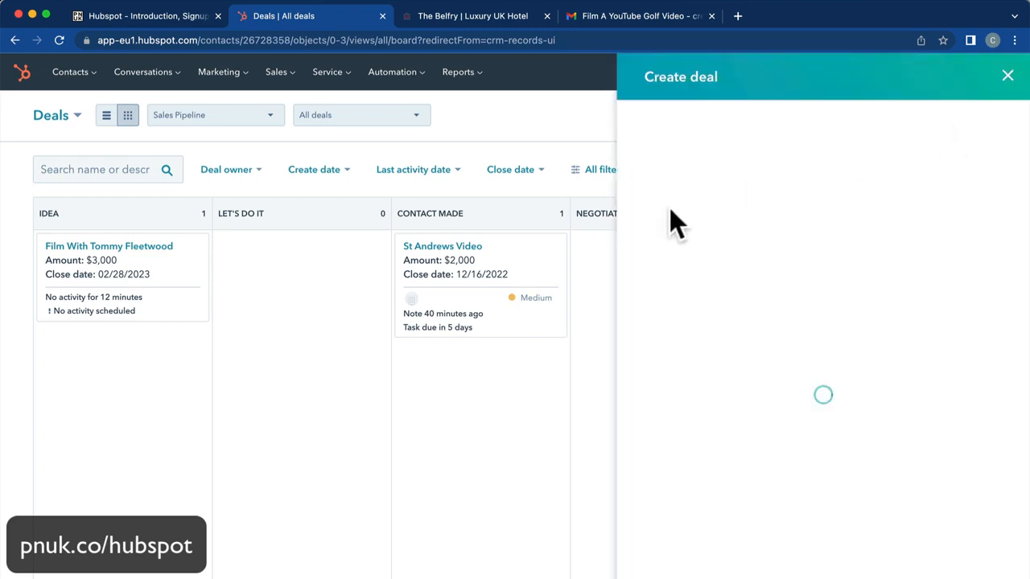
Create the Charity Day deal with an amount of 10000 and return to the deals board.
left_click(678, 188)
type("Charity Day")
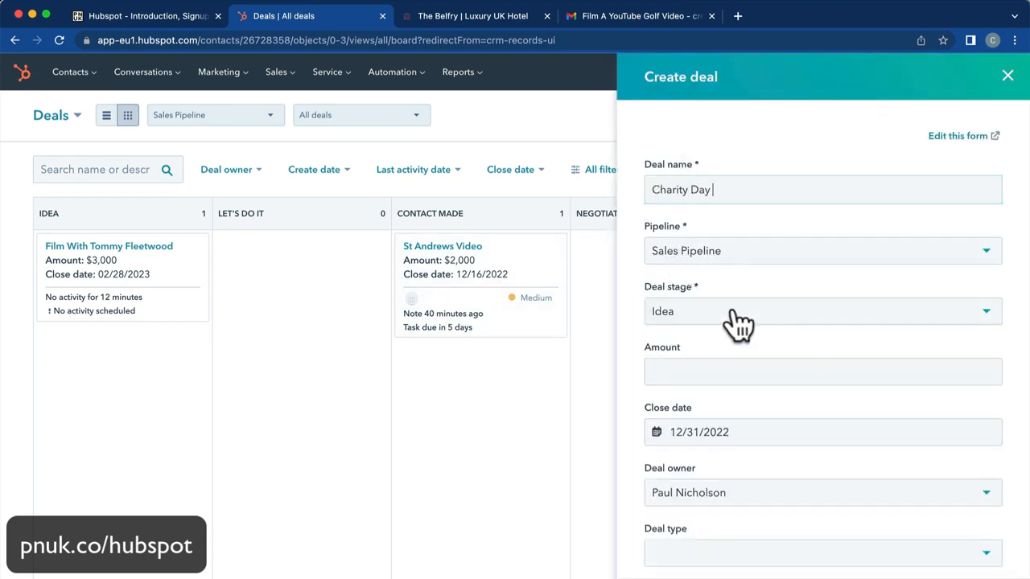
scroll(712, 259, "down", 3)
left_click(716, 278)
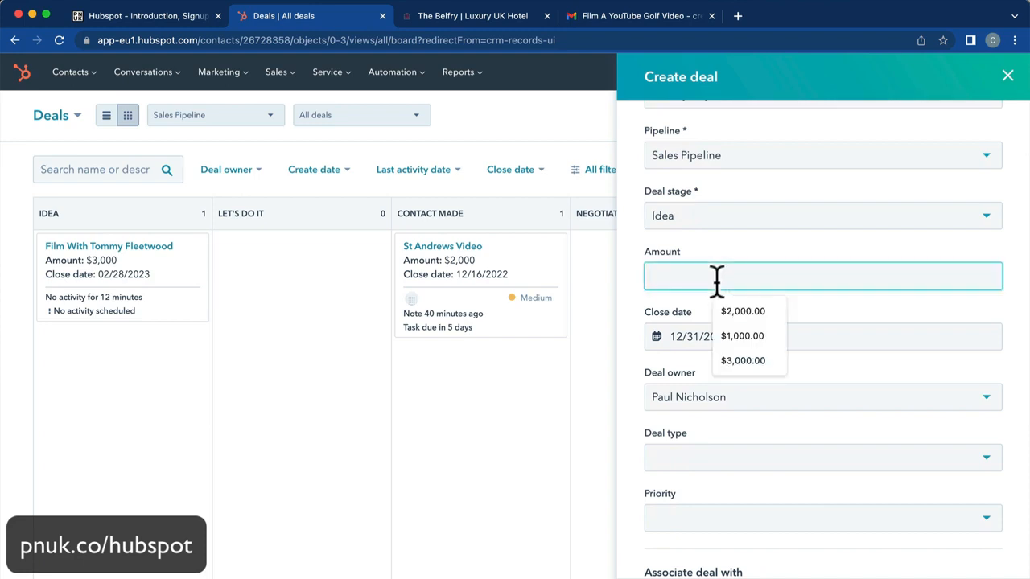
type("1")
type("0000")
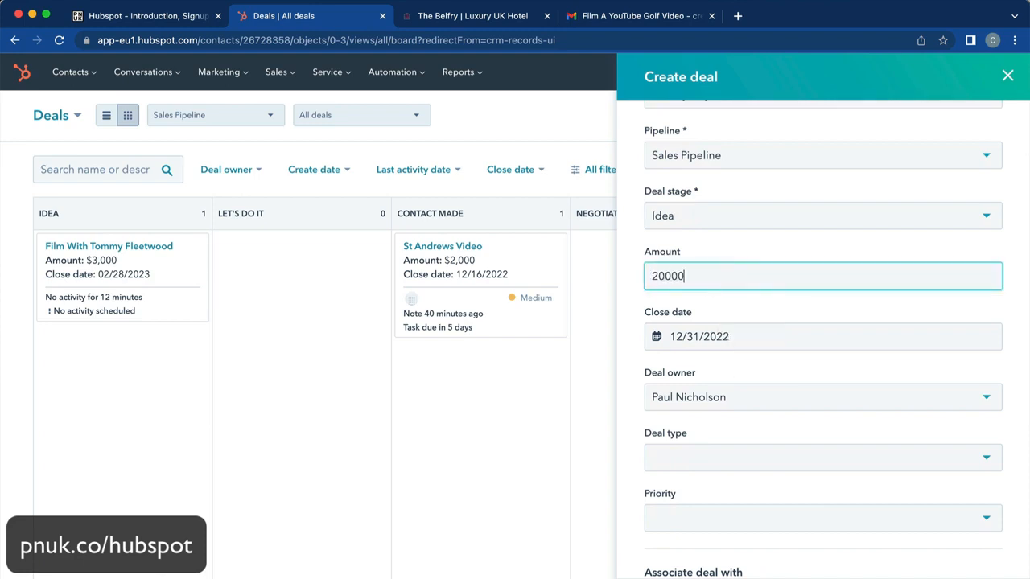
scroll(756, 493, "down", 2)
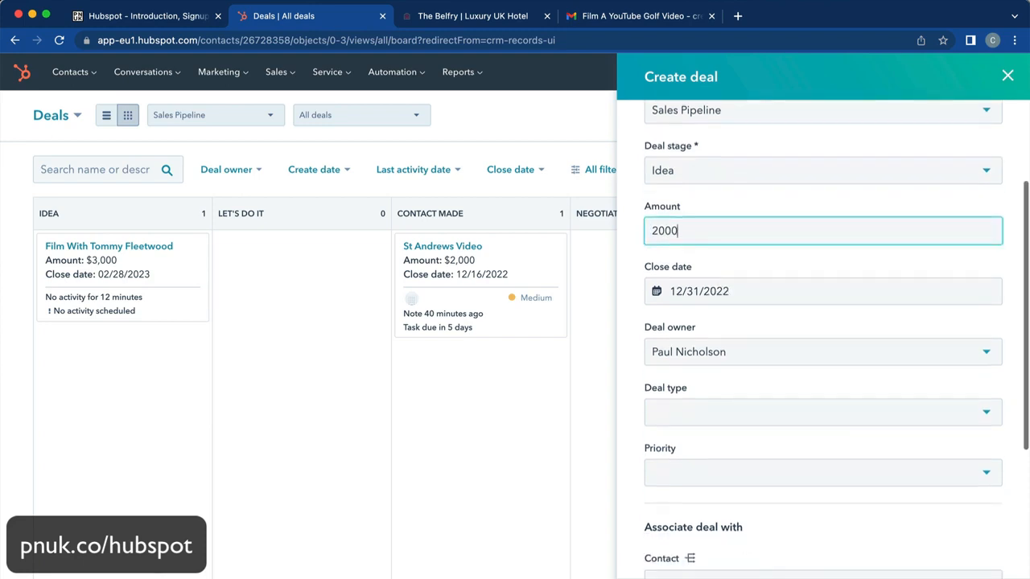
left_click(680, 576)
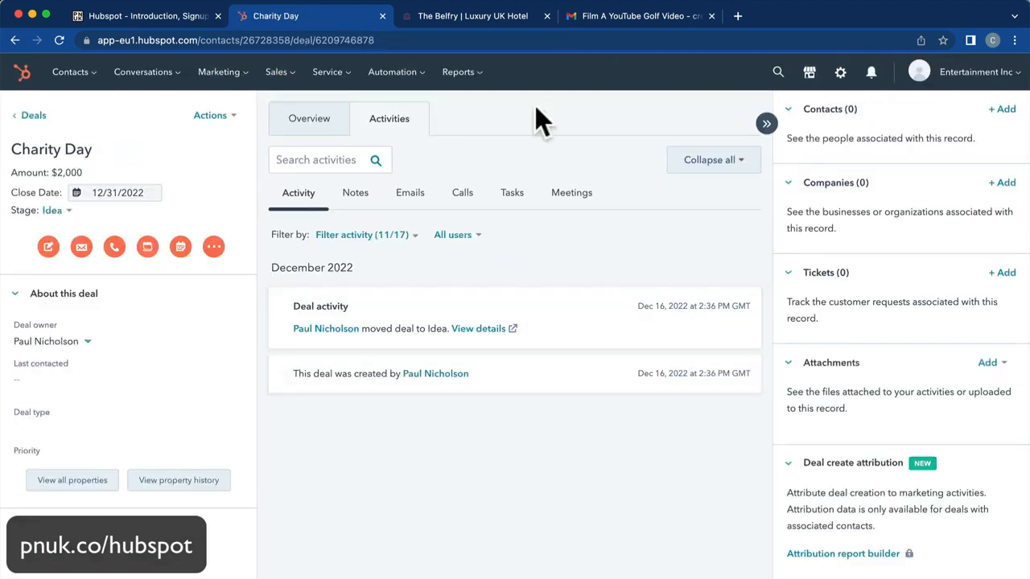
left_click(276, 71)
left_click(280, 114)
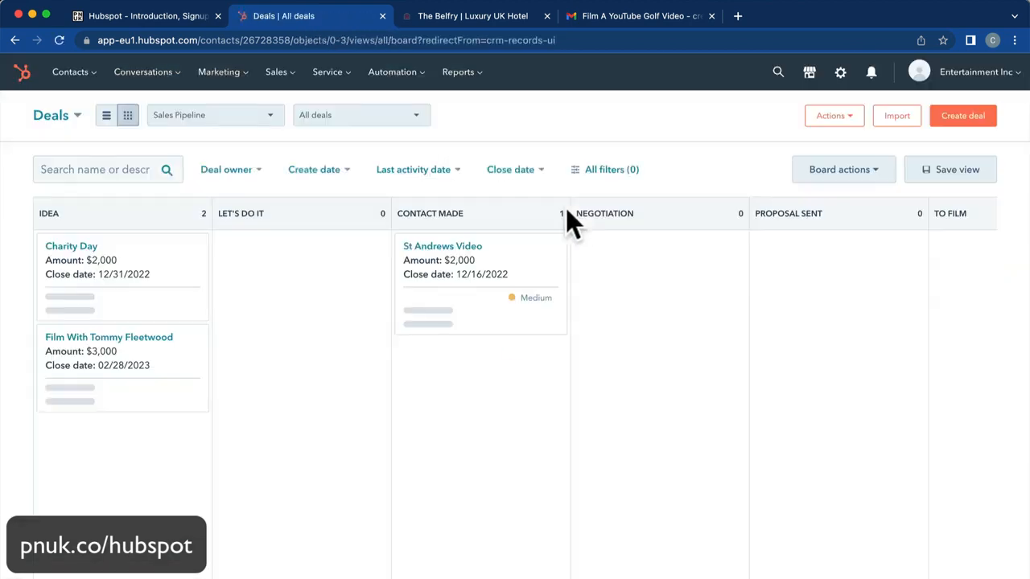
Create 'Playing Celtic Manor' in Sales Pipeline at the Let's Do It stage, then return to Deals.
left_click(968, 118)
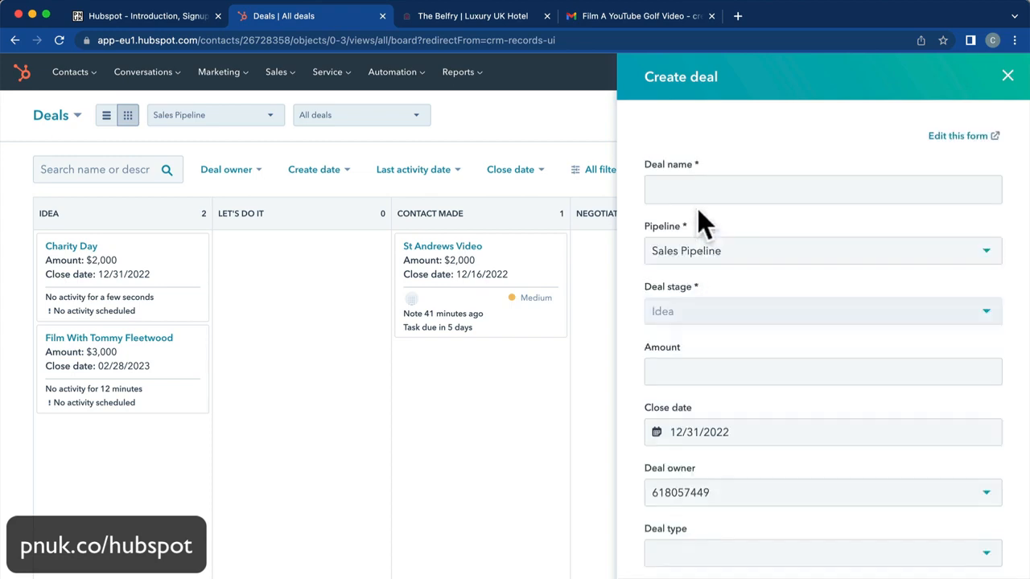
type("Pa")
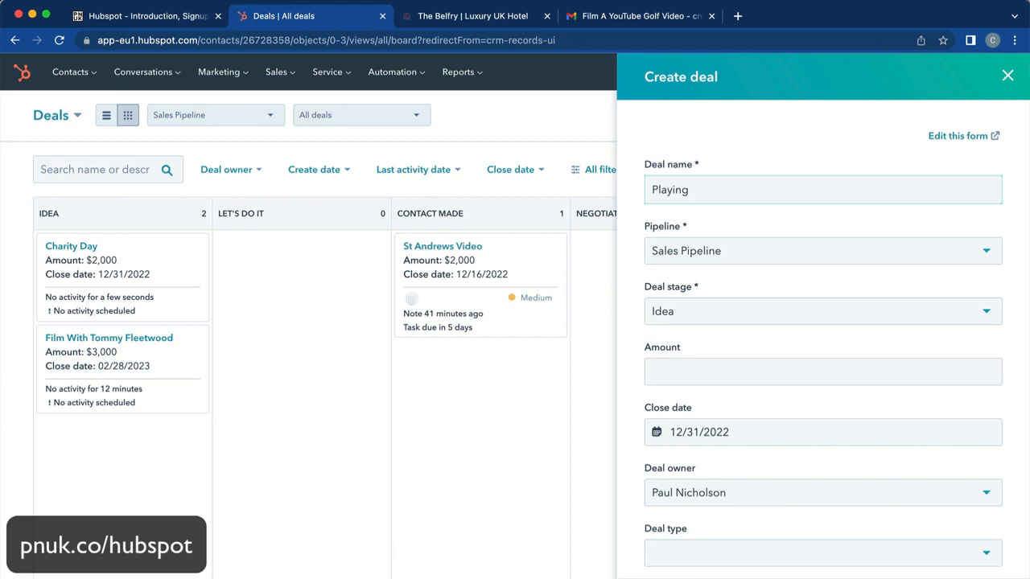
type("Celtic Manor")
left_click(747, 256)
left_click(736, 285)
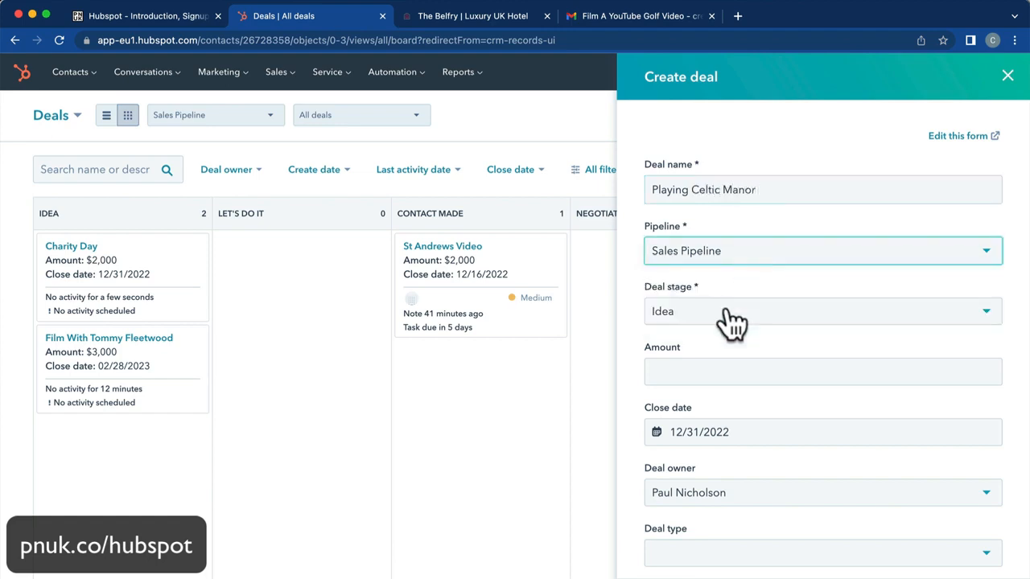
left_click(732, 322)
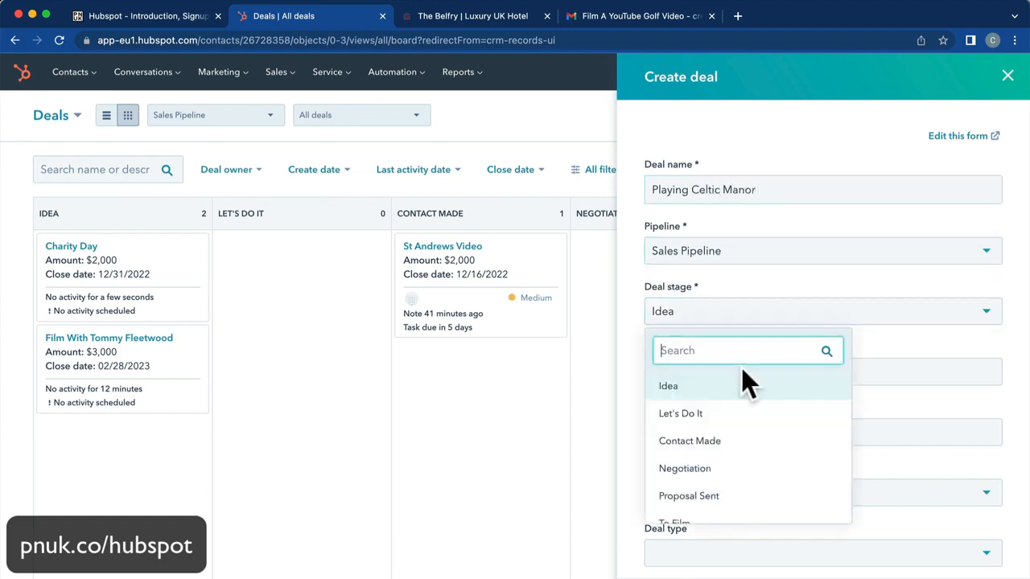
left_click(713, 413)
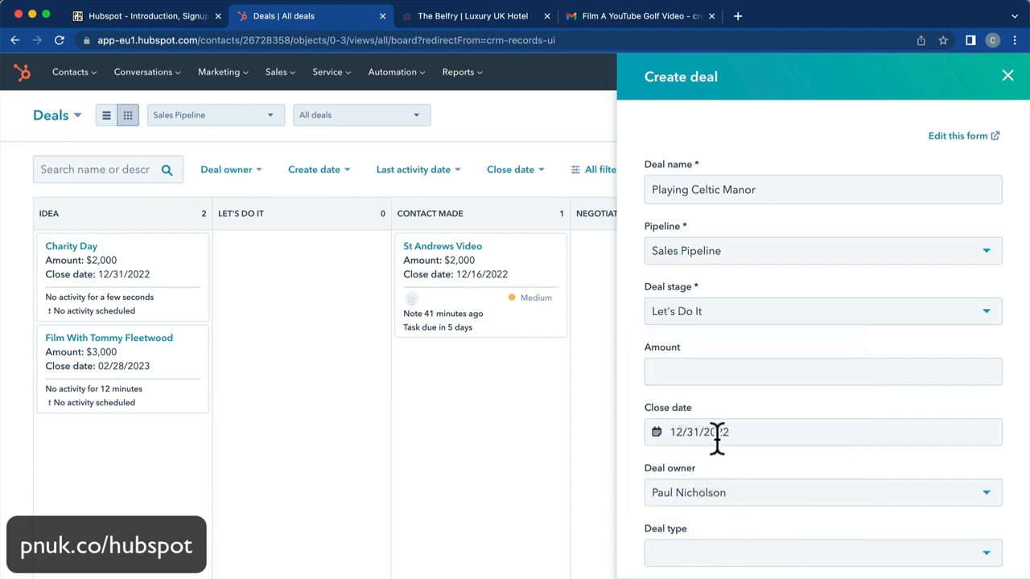
left_click(676, 577)
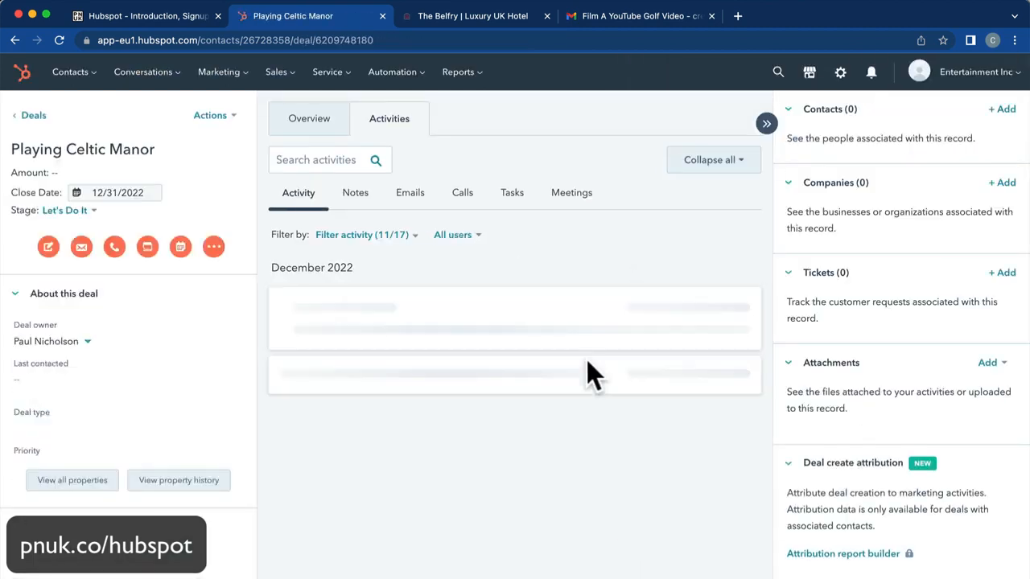
right_click(587, 359)
left_click(289, 72)
left_click(282, 110)
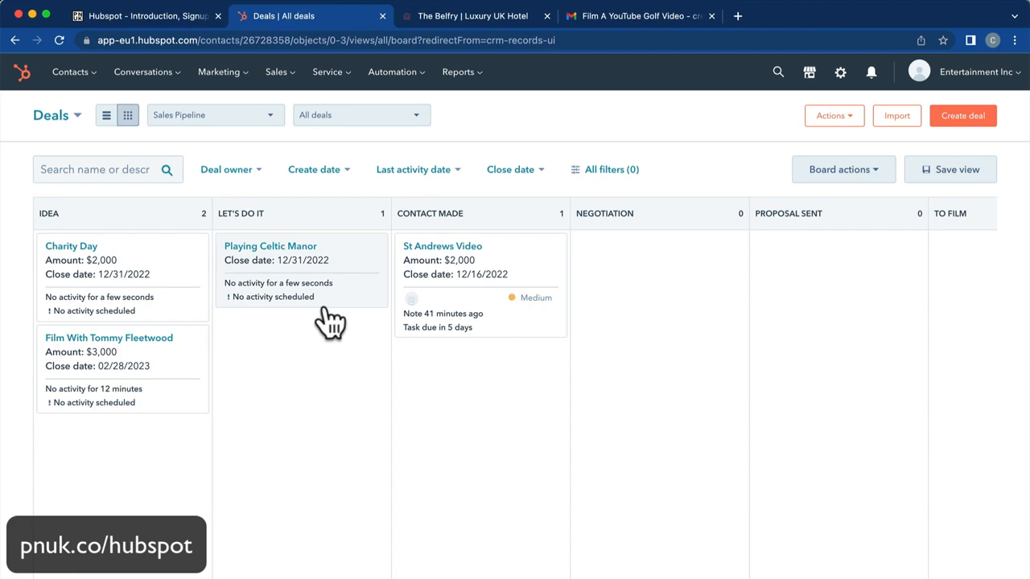
Move Playing Celtic Manor through Contact Made into the To Film stage.
left_click_drag(276, 258, 451, 408)
scroll(478, 413, "right", 2)
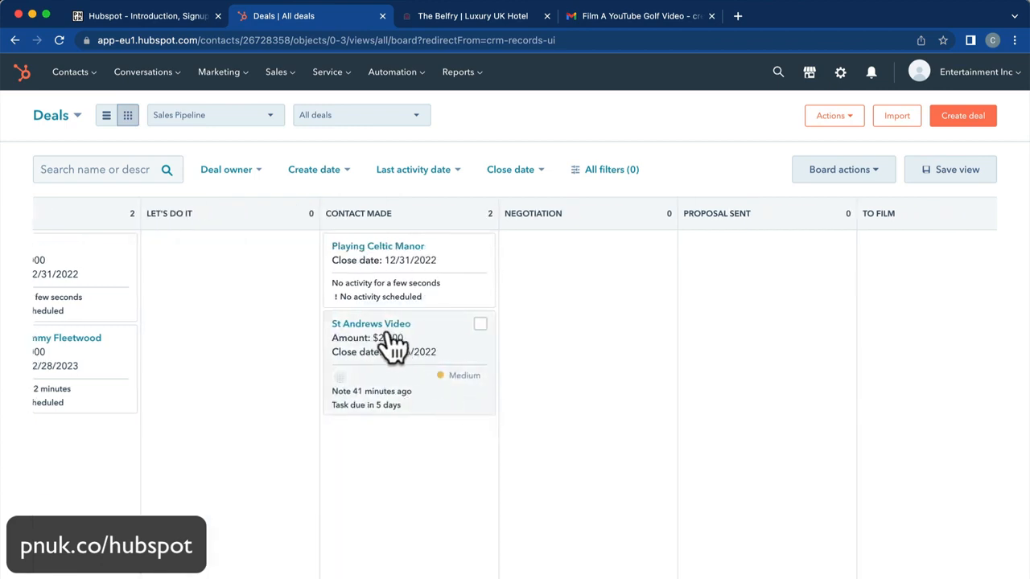
left_click_drag(363, 268, 885, 256)
Move Belfry Video from To Edit through Final Approval into Posted Video Won.
scroll(602, 378, "right", 1)
scroll(595, 365, "right", 4)
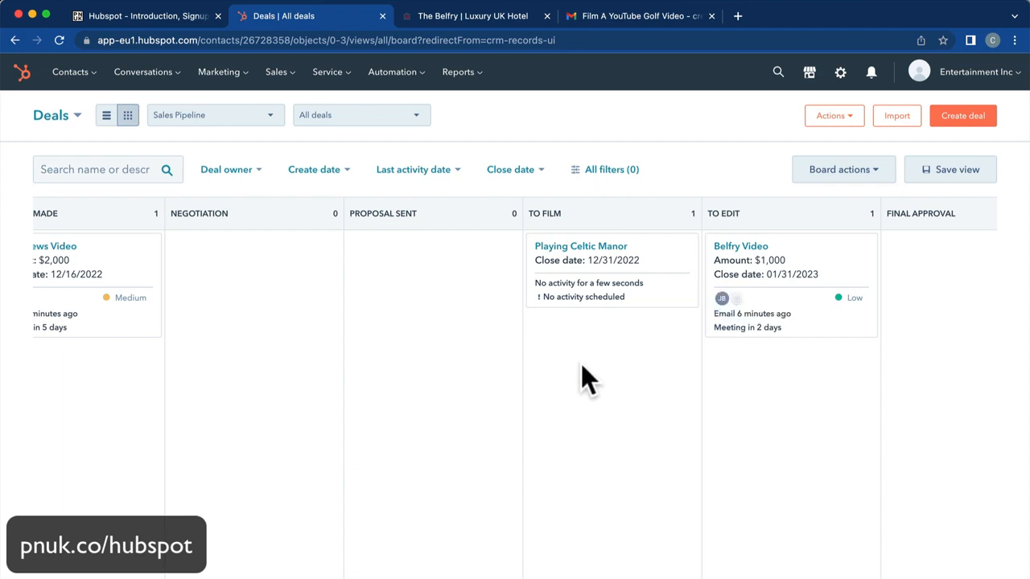
scroll(580, 362, "right", 4)
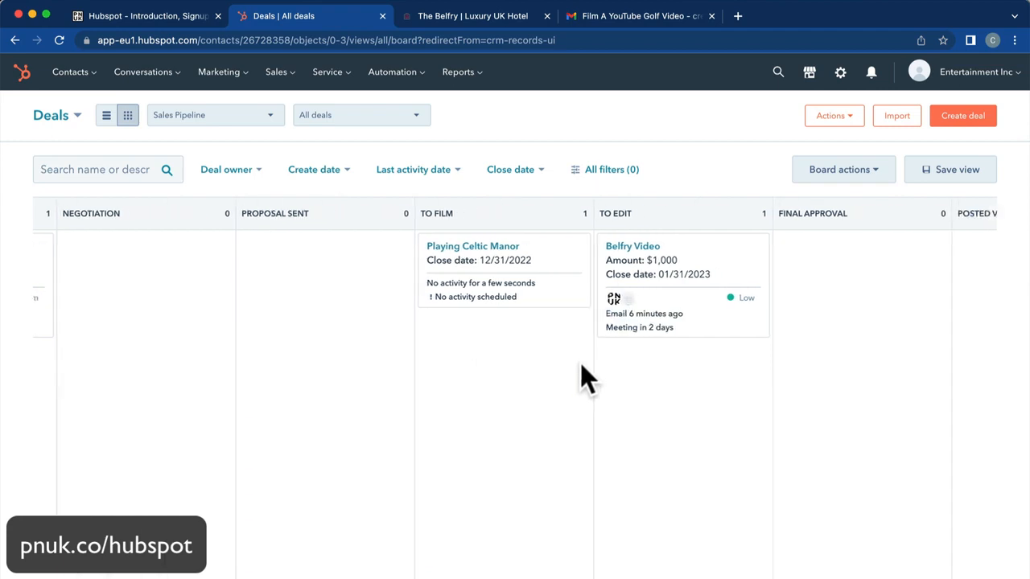
left_click_drag(459, 249, 630, 265)
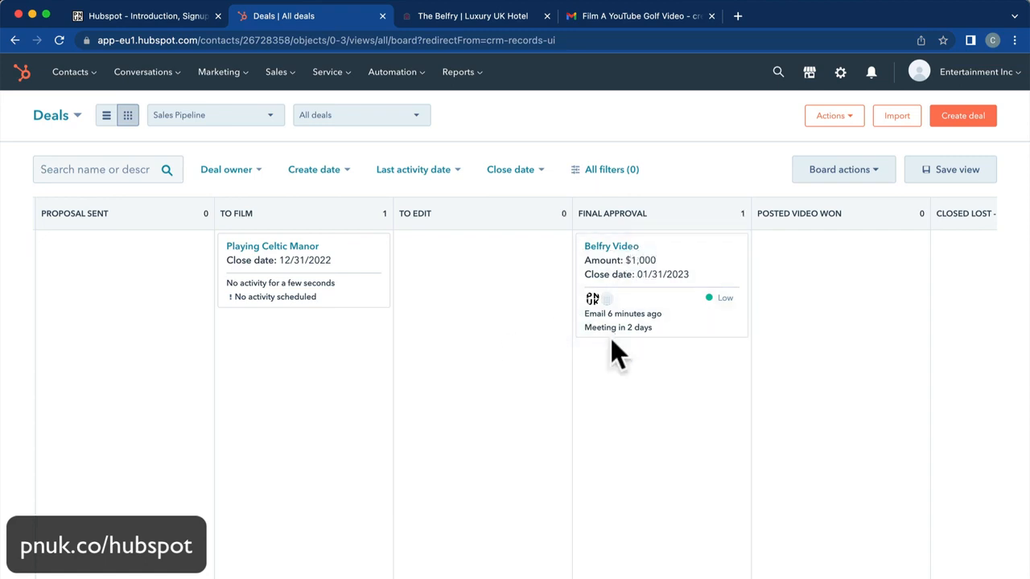
scroll(579, 301, "right", 2)
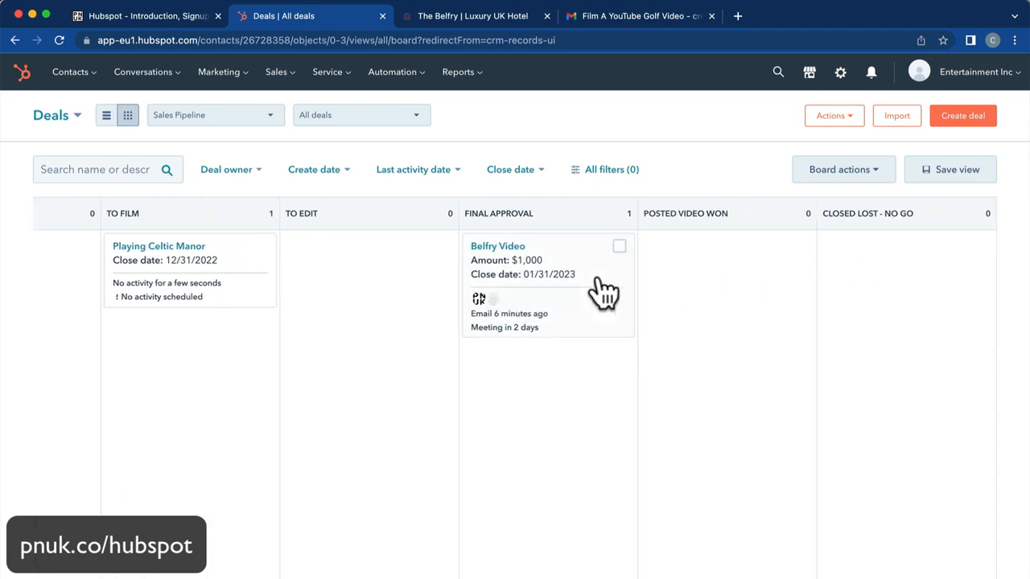
left_click_drag(515, 246, 704, 271)
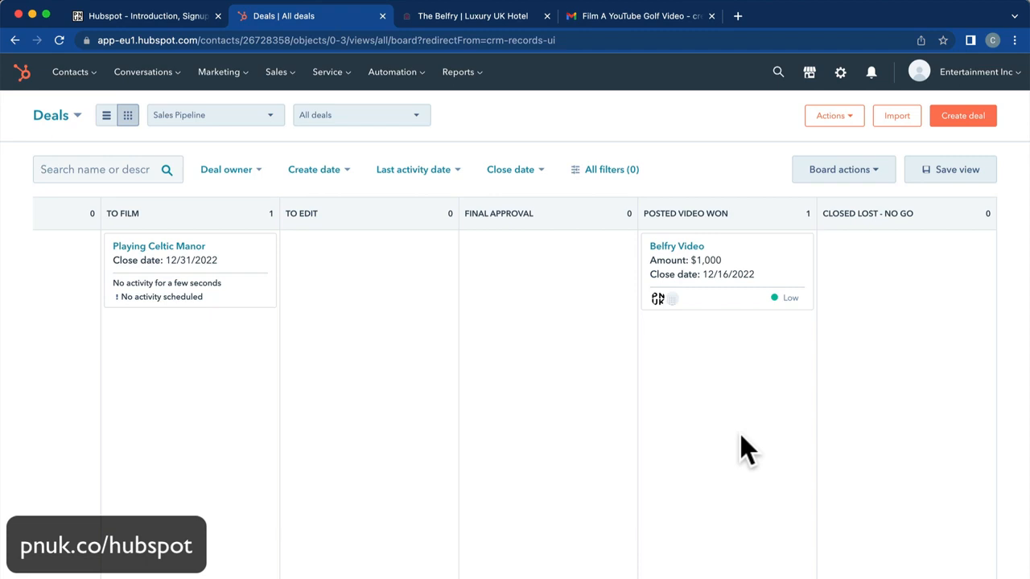
Start a new deal named 'Belfry 10th Hole Special' in the Let's Do It stage.
left_click(960, 121)
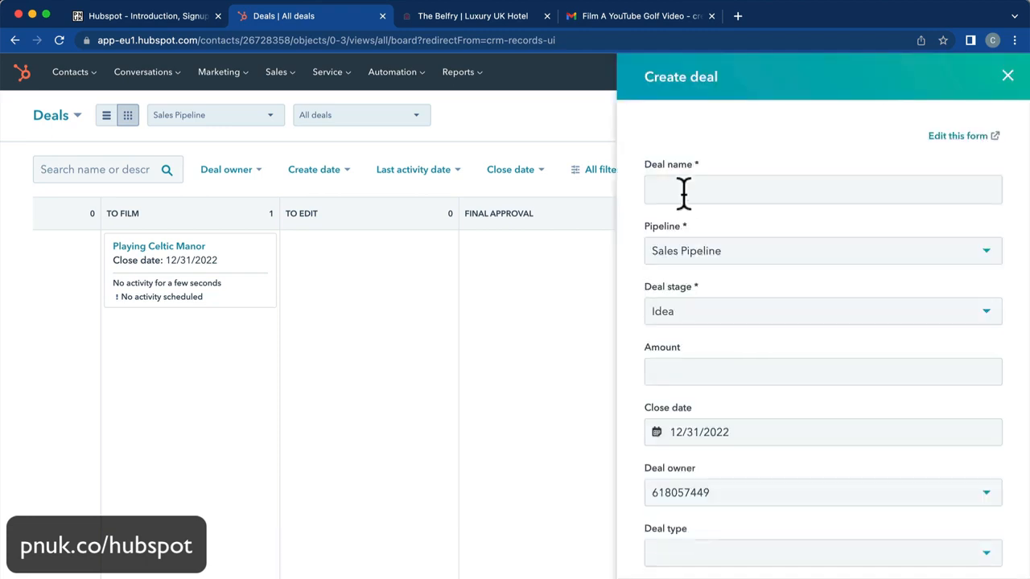
left_click(683, 191)
type("Belfry")
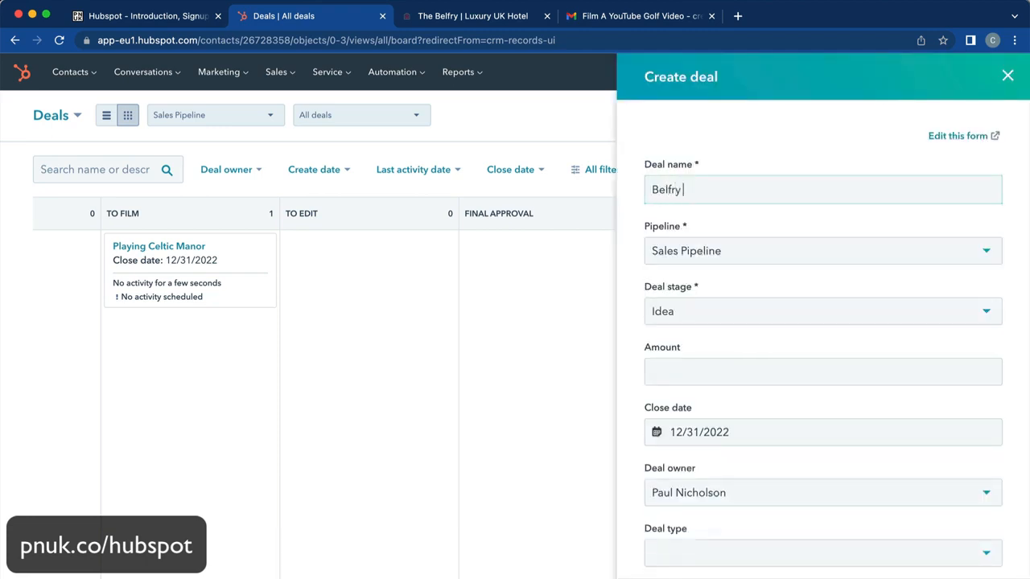
type(" 10th")
type(" Hole Sp")
type("ecai")
key("BackSpace")
key("BackSpace")
type("ial")
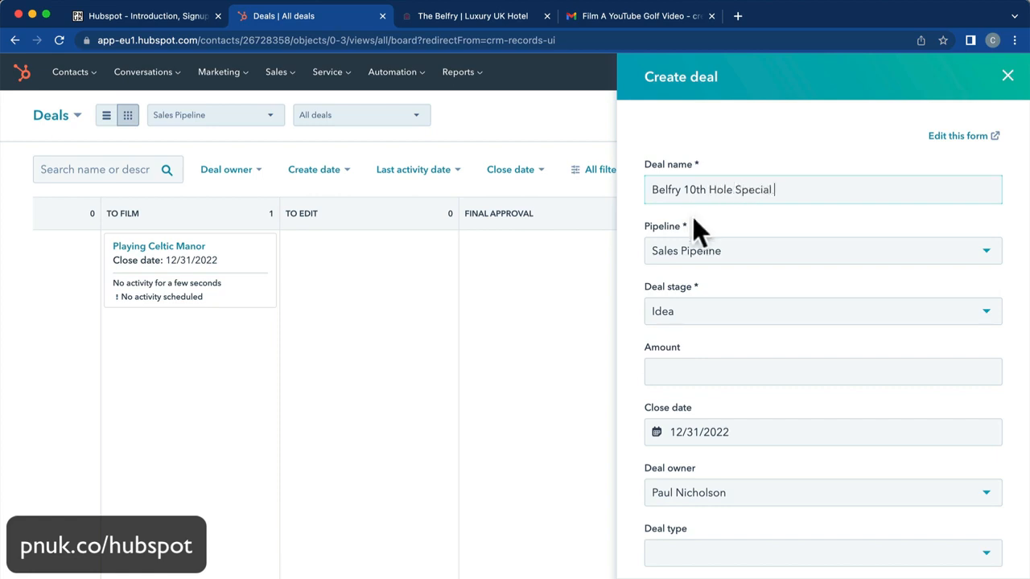
left_click(724, 314)
left_click(722, 411)
Associate the deal with a contact and The Belfry Hotel & Resort, create it, and return to Deals.
scroll(748, 439, "down", 3)
scroll(737, 443, "down", 2)
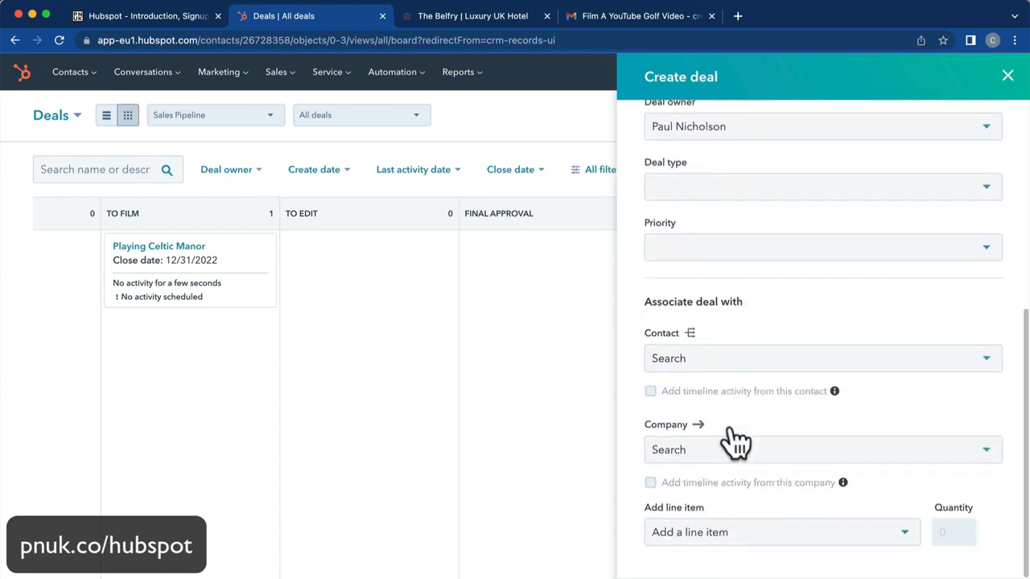
left_click(728, 359)
left_click(696, 489)
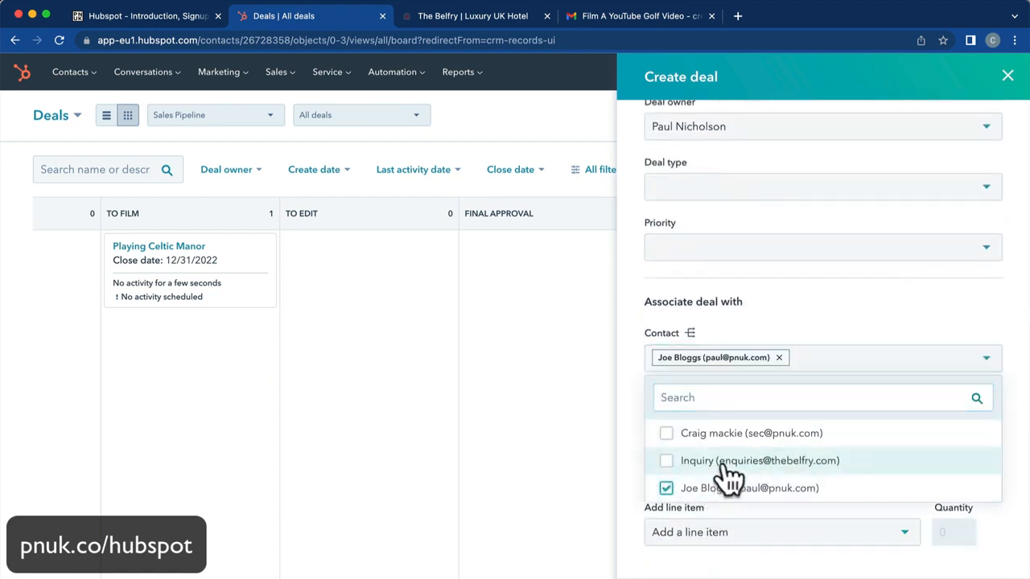
left_click(750, 310)
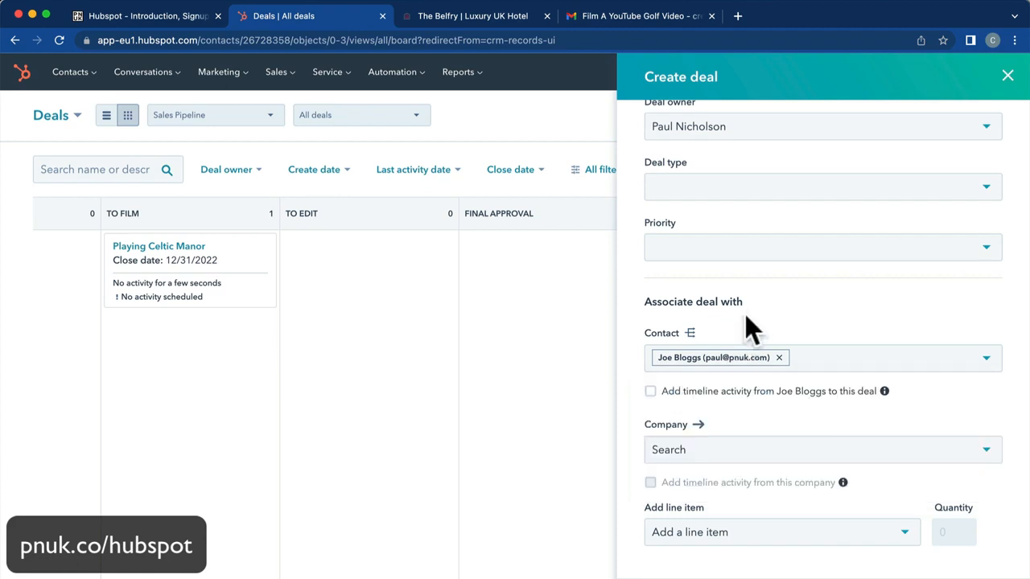
left_click(727, 452)
left_click(738, 555)
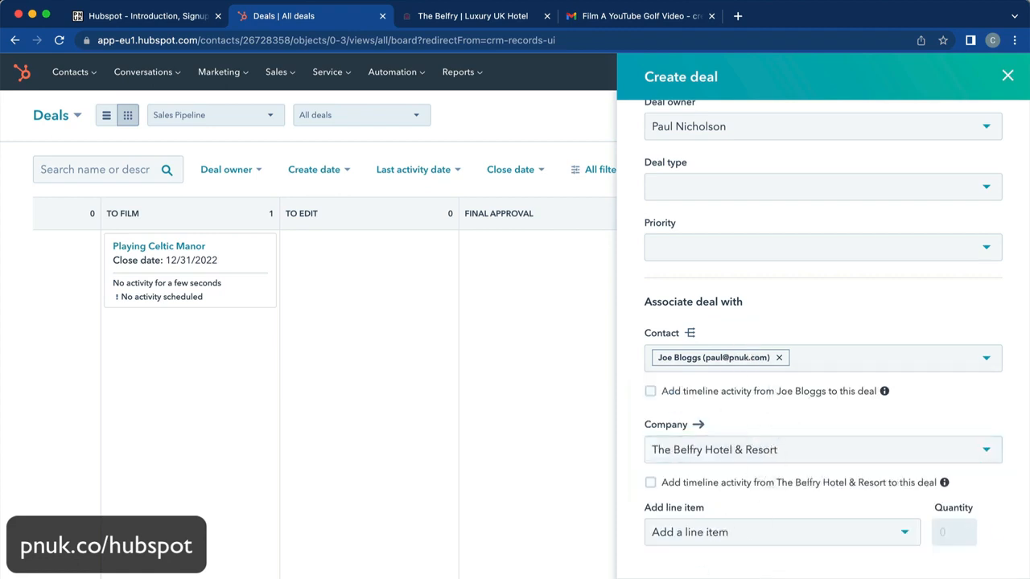
left_click(674, 576)
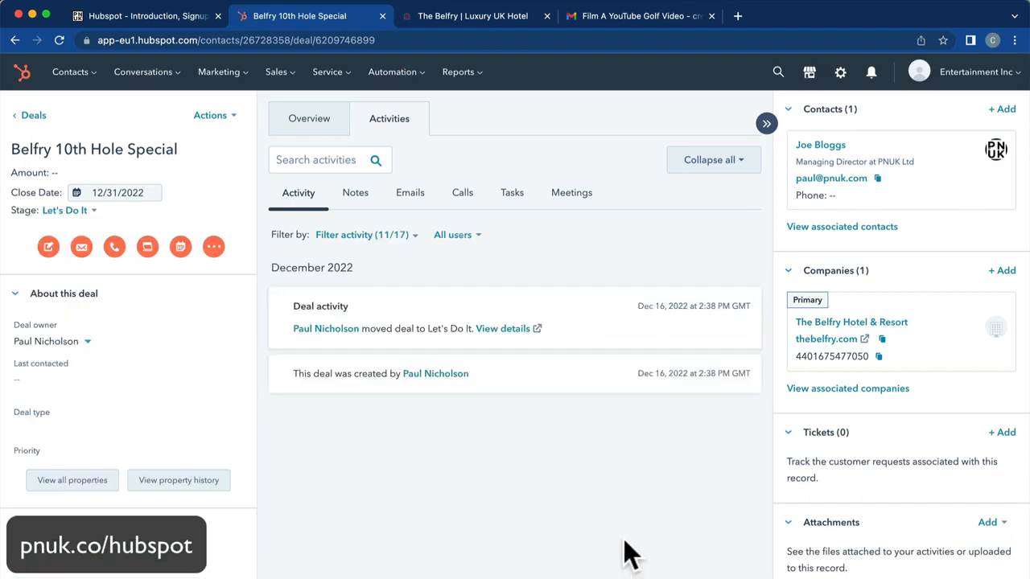
left_click(291, 79)
left_click(283, 111)
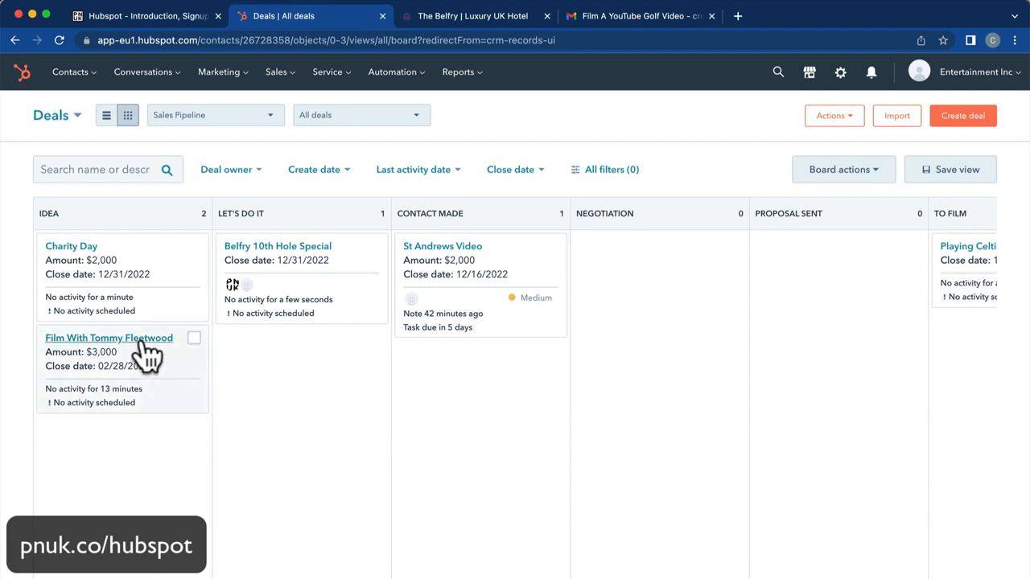
Move the $3,000 film deal via Contact Made into Negotiation, open it, then return to the forum tab.
left_click_drag(152, 346, 657, 339)
left_click_drag(477, 306, 664, 293)
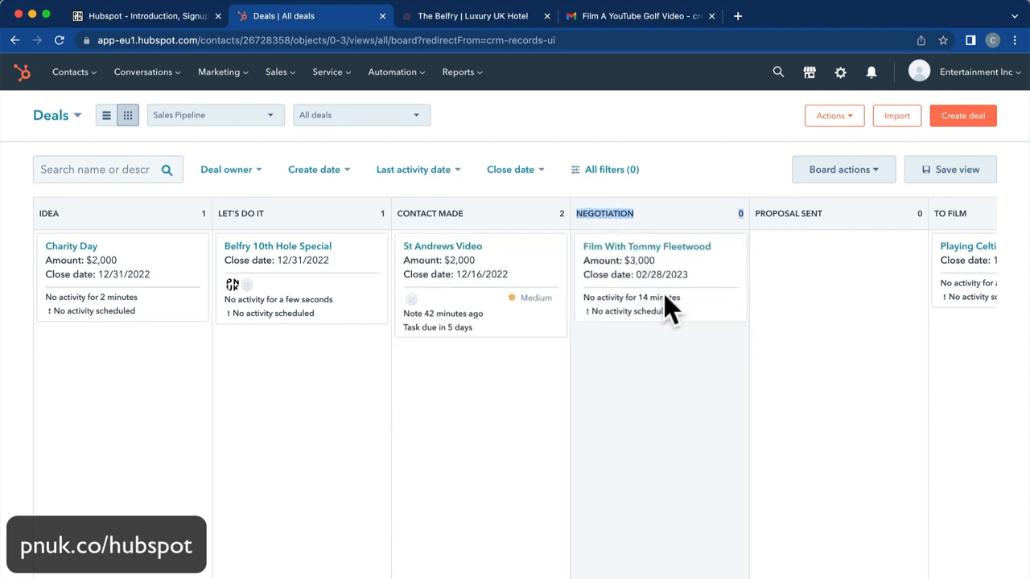
left_click(676, 248)
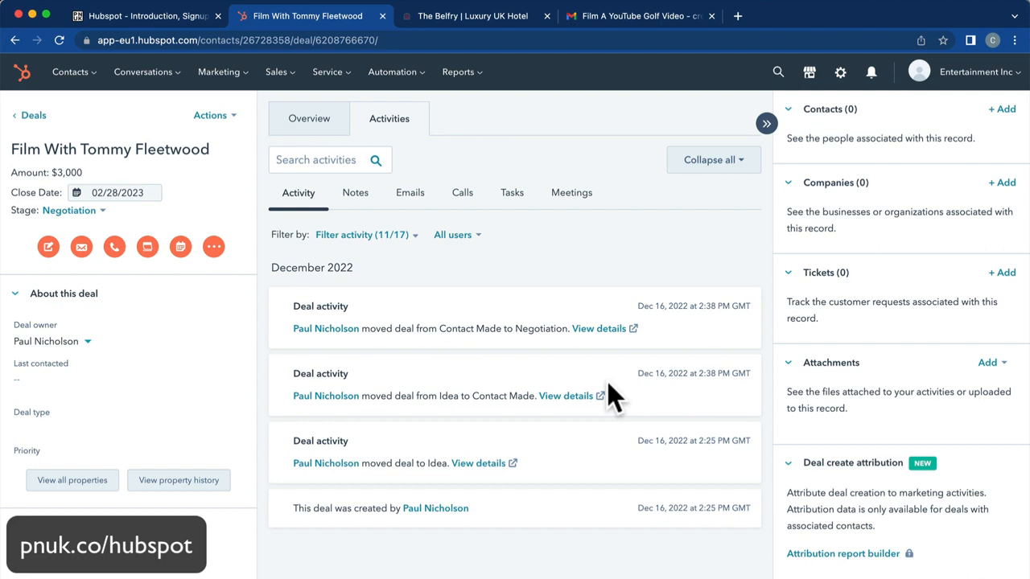
left_click(70, 71)
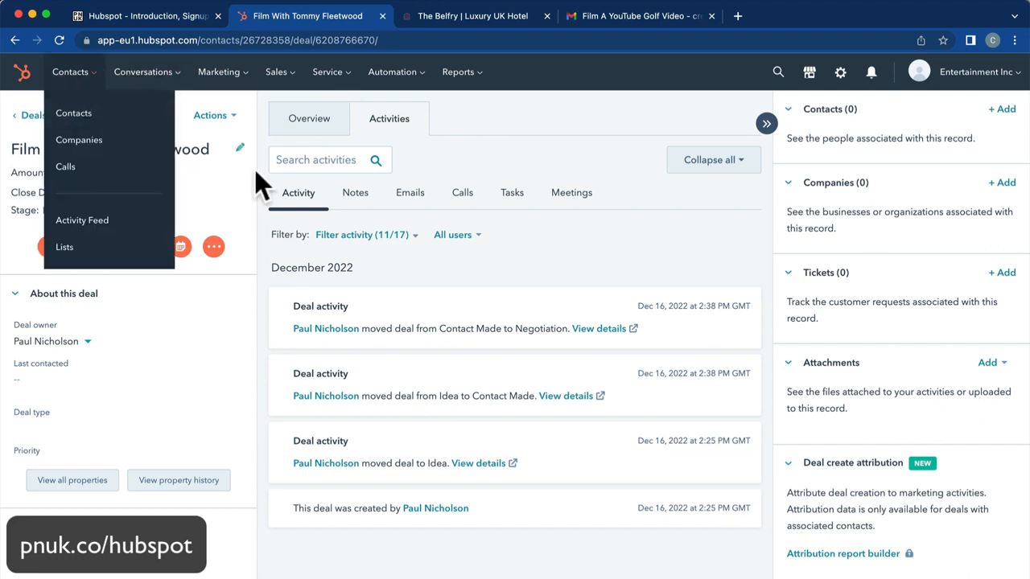
left_click(166, 18)
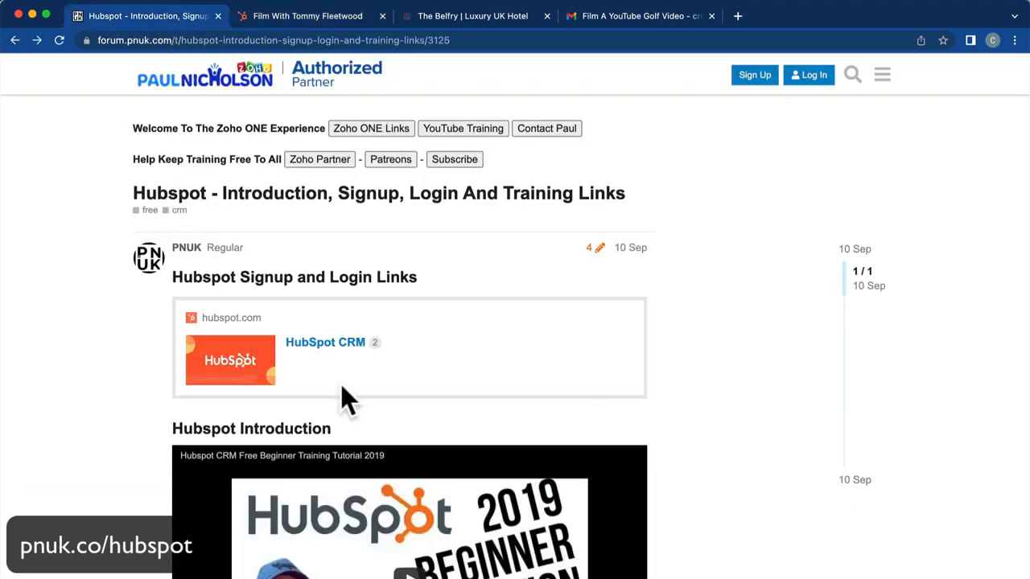